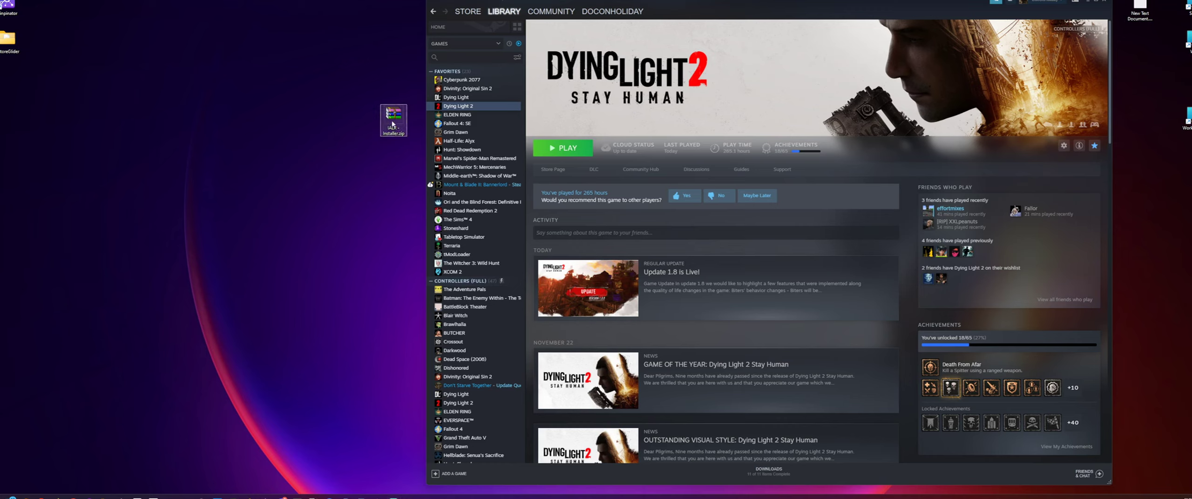
drag(392, 125, 365, 84)
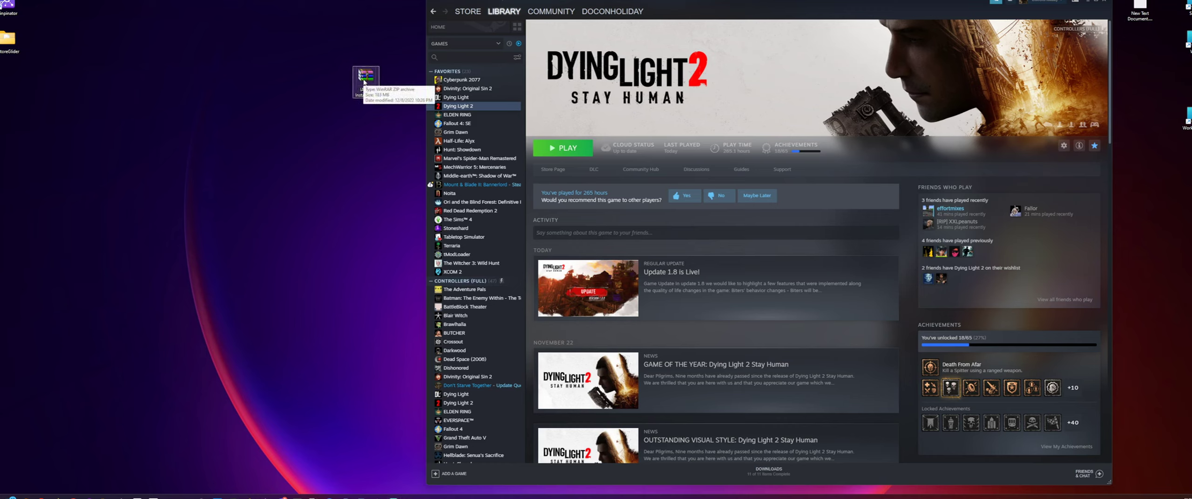
drag(364, 83, 392, 122)
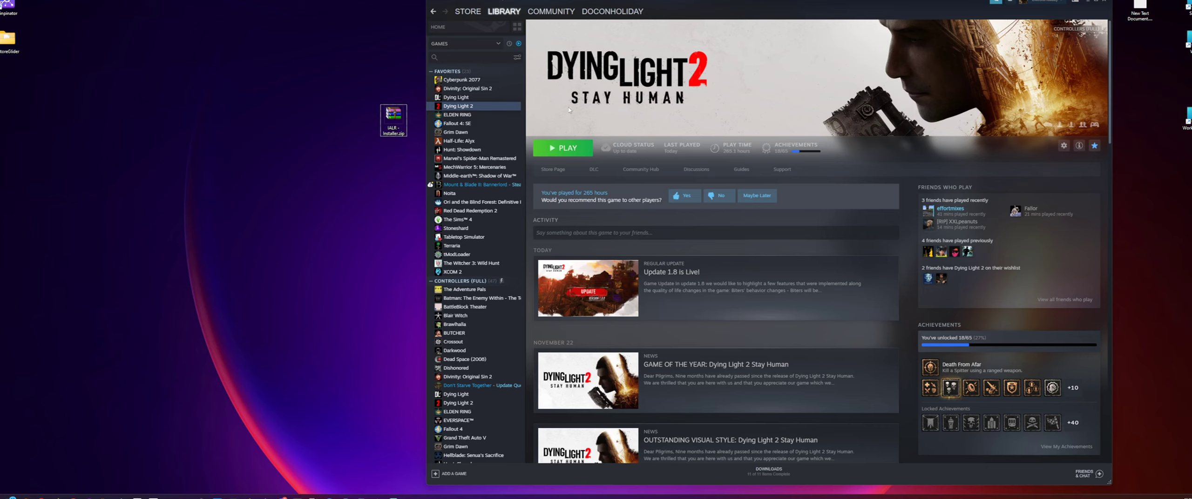
- Browse to Dying Light 2's install folder from its local files properties in Steam, and close the properties window
click(495, 107)
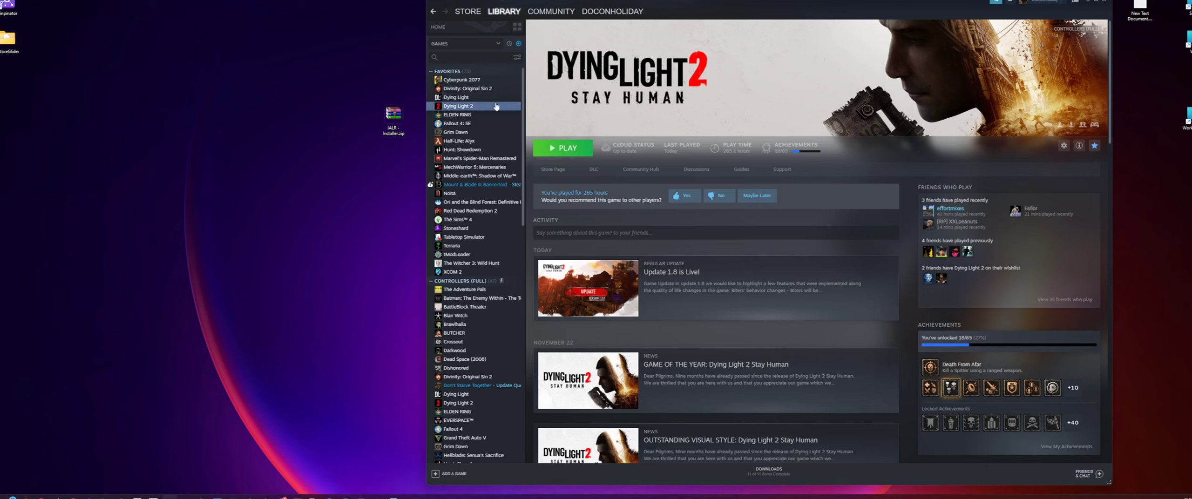
right_click(460, 108)
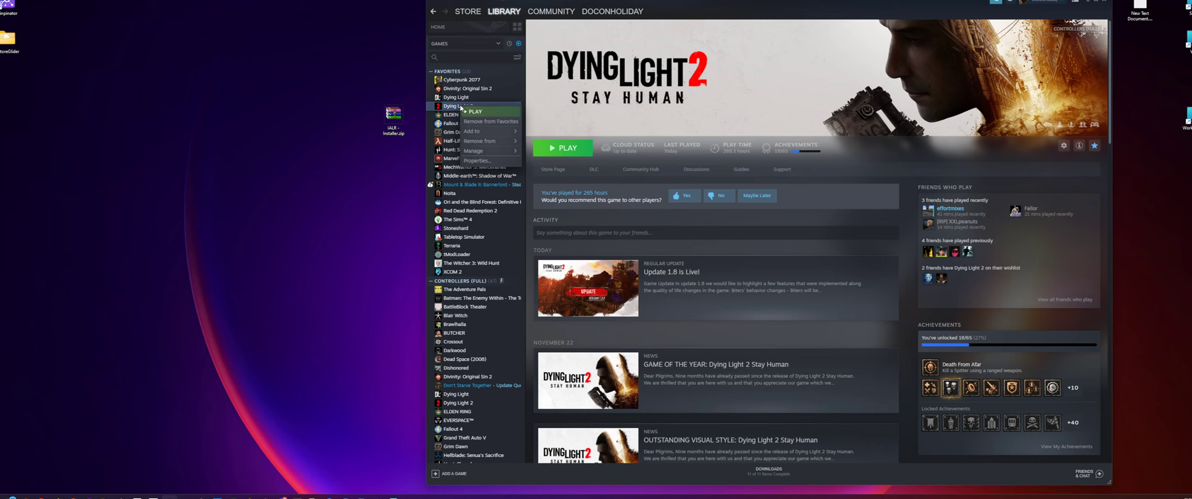
click(494, 160)
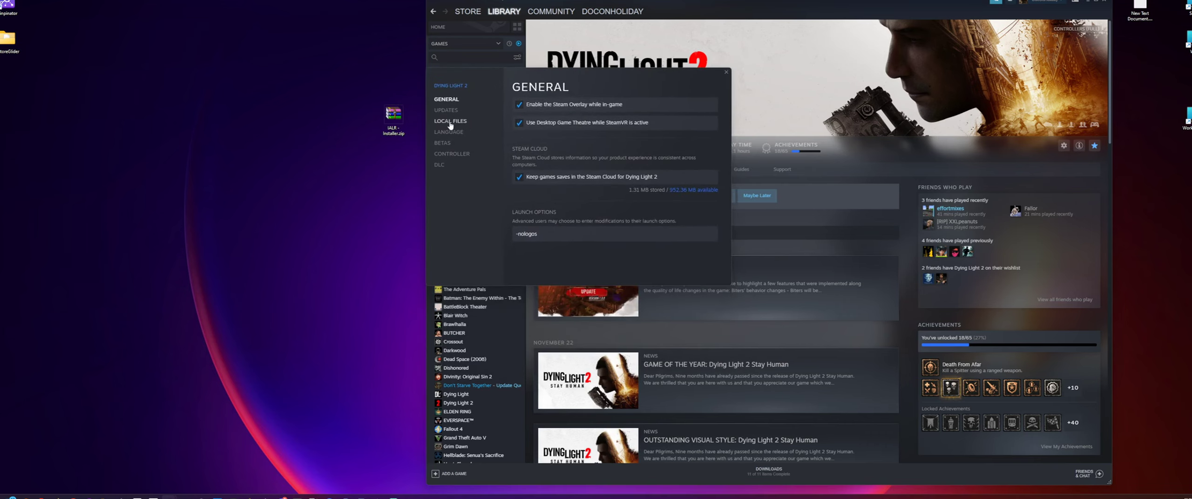
click(449, 122)
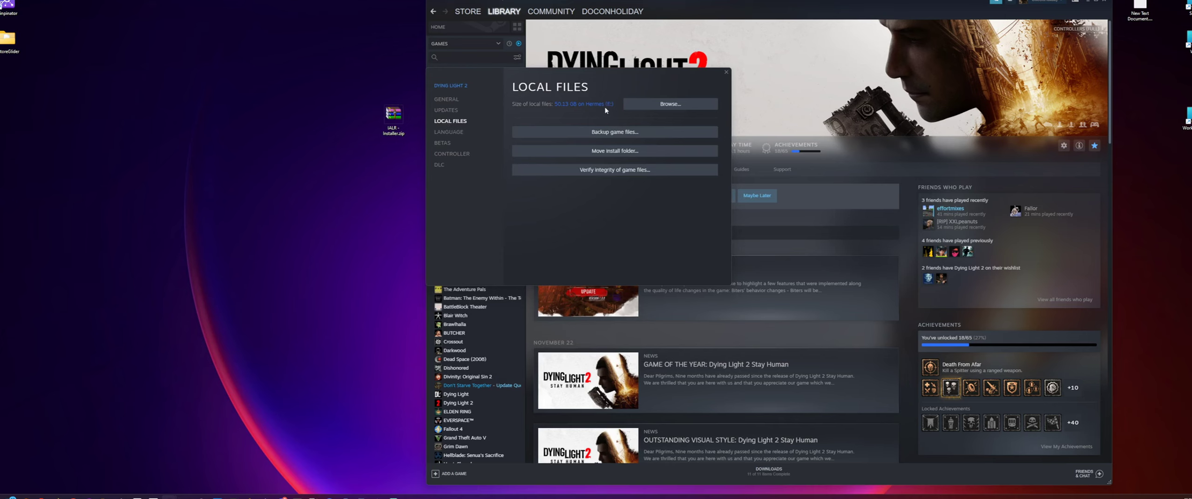
click(666, 103)
drag(300, 75, 567, 173)
click(692, 209)
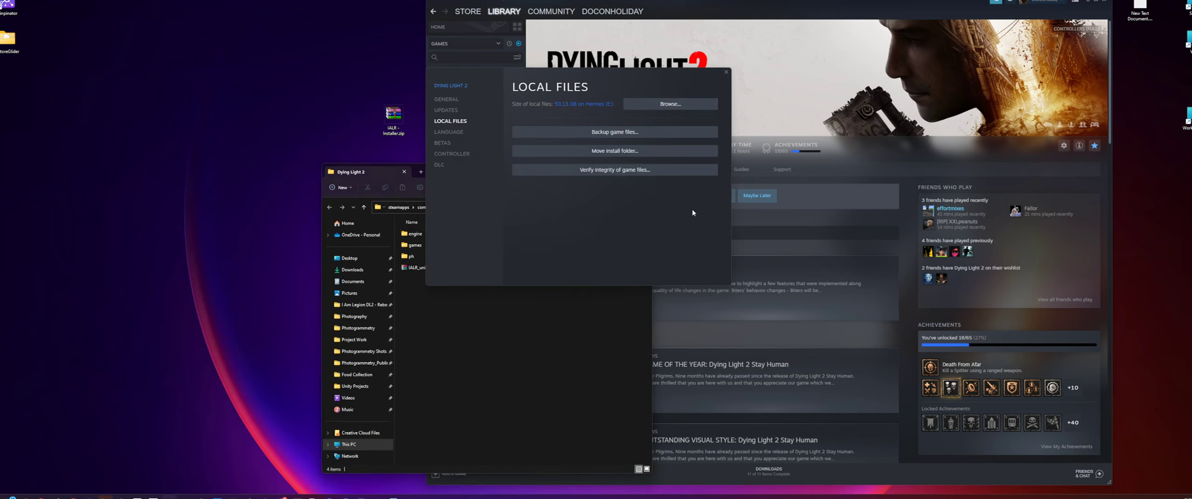
click(726, 71)
drag(490, 175, 587, 74)
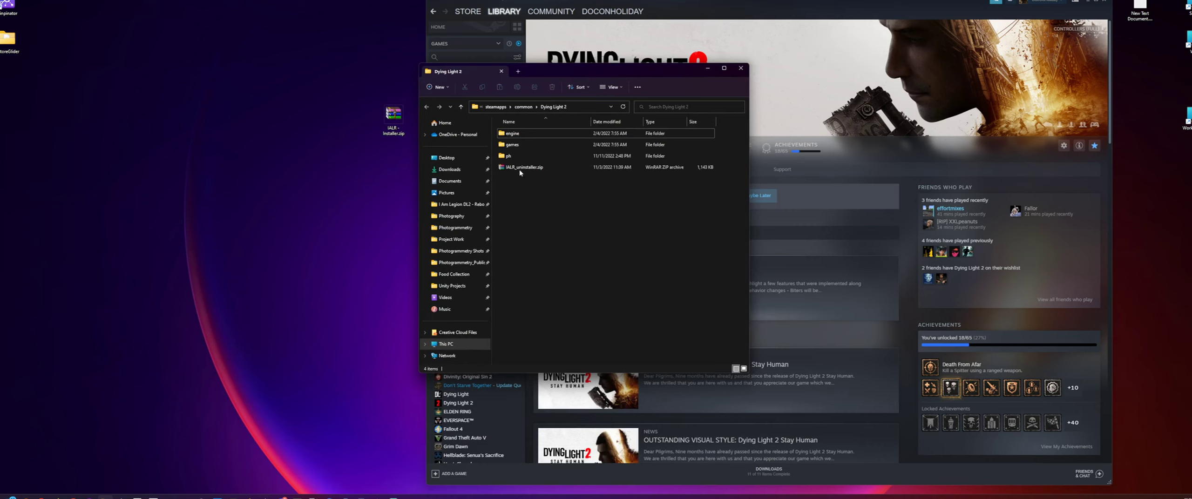
- Open the source folder inside the ph folder of the Dying Light 2 install directory
drag(494, 134, 506, 160)
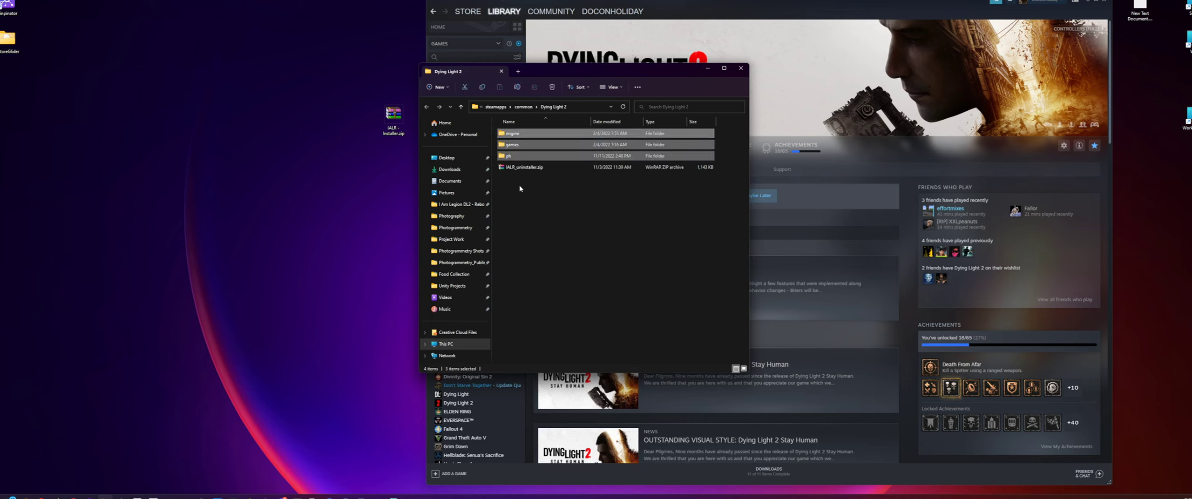
click(520, 186)
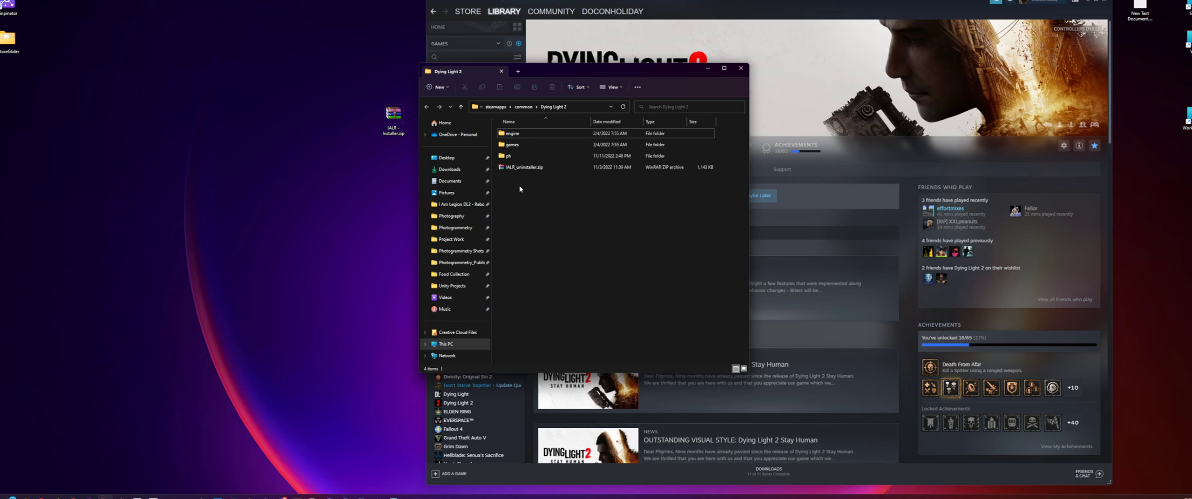
click(518, 156)
double_click(517, 156)
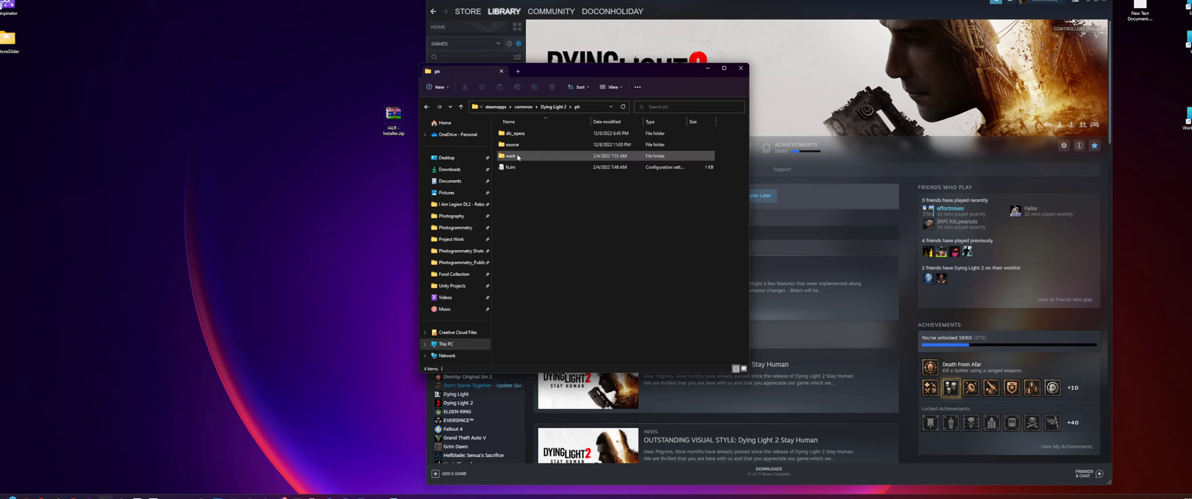
double_click(515, 145)
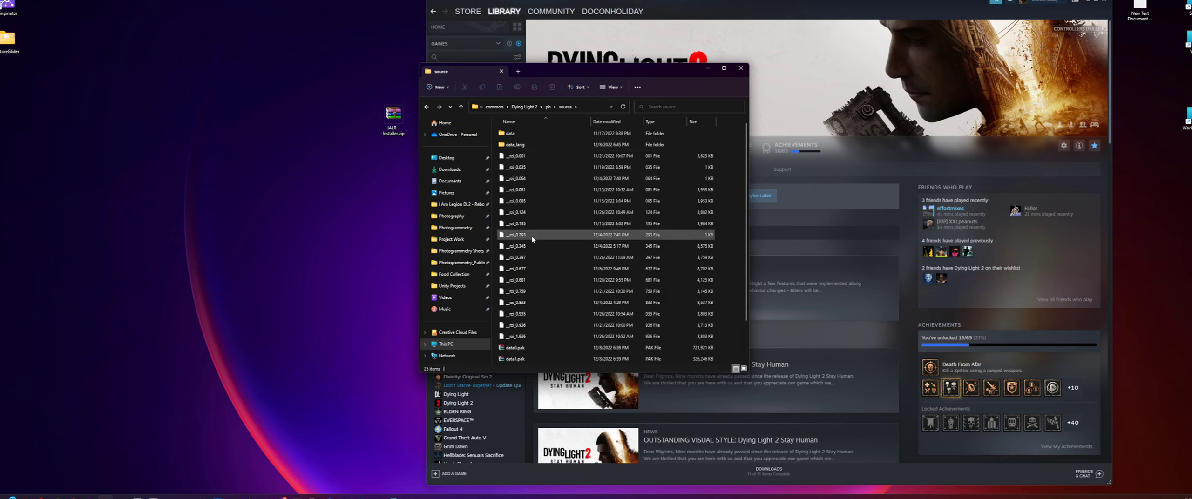
- Delete the leftover mod files data2 and data4.pak from the source folder, keeping data0.pak and data1.pak
scroll(504, 326, down, 2)
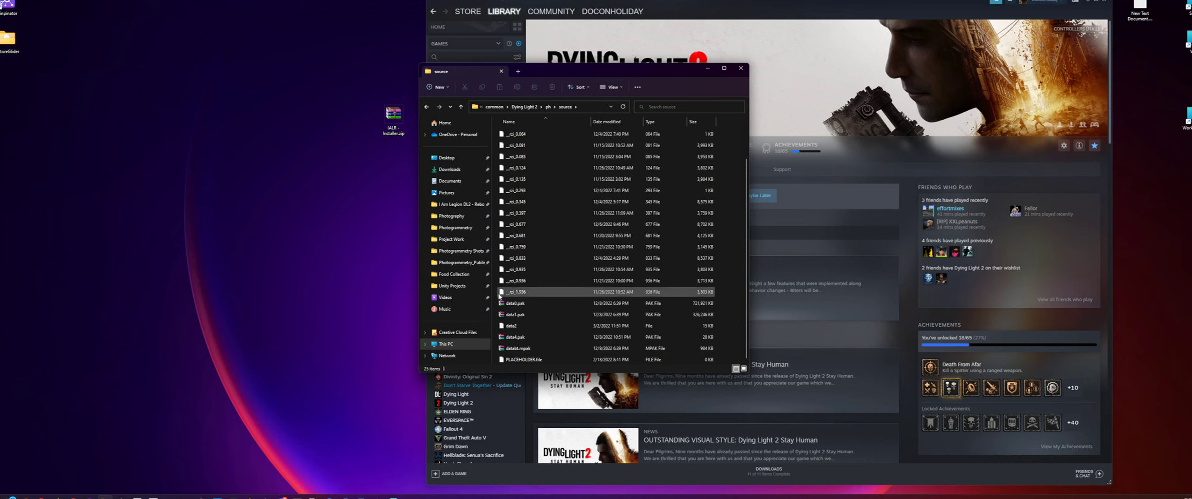
drag(503, 293, 516, 159)
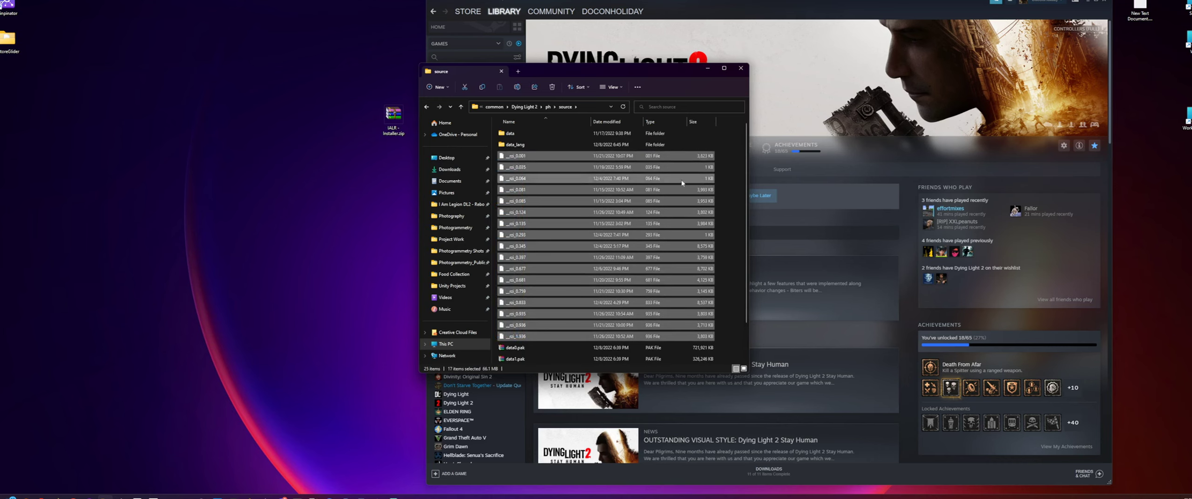
scroll(730, 205, down, 2)
click(730, 226)
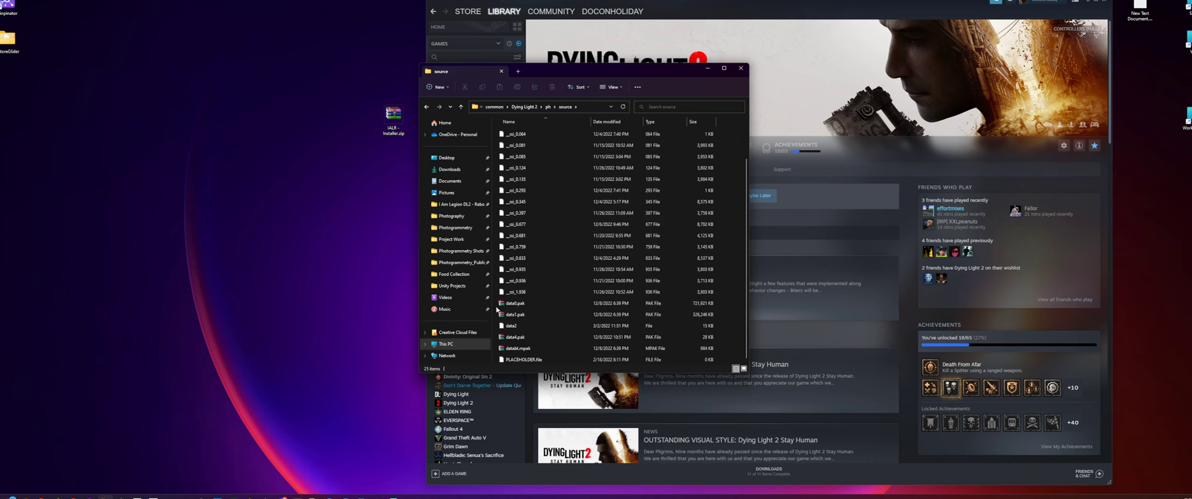
click(512, 304)
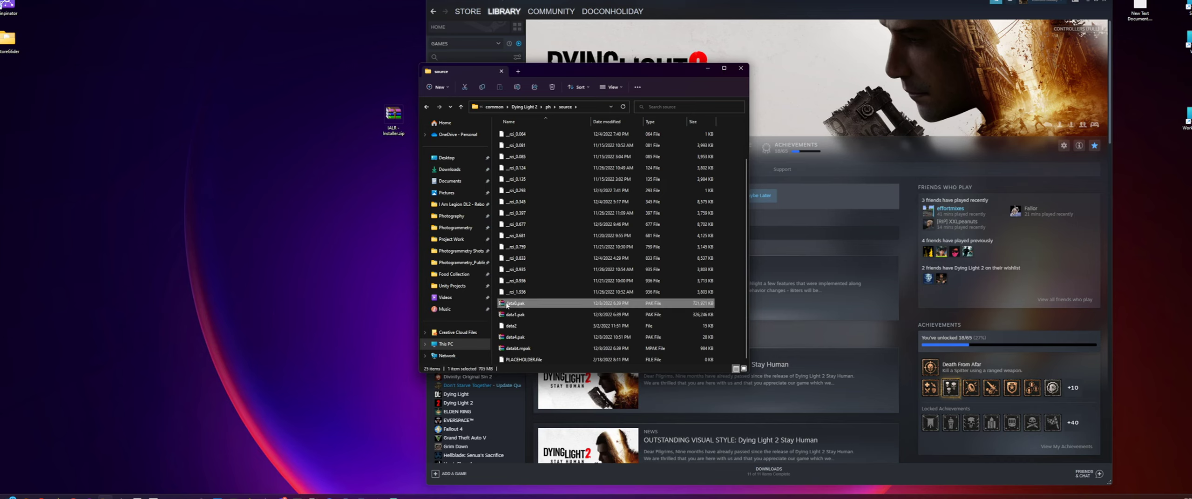
click(525, 315)
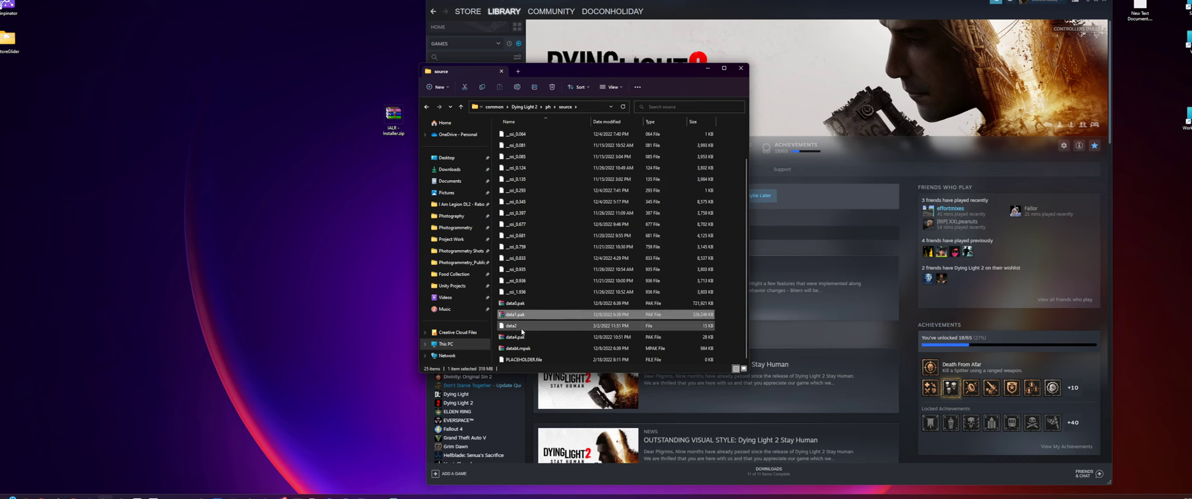
click(520, 327)
key(Delete)
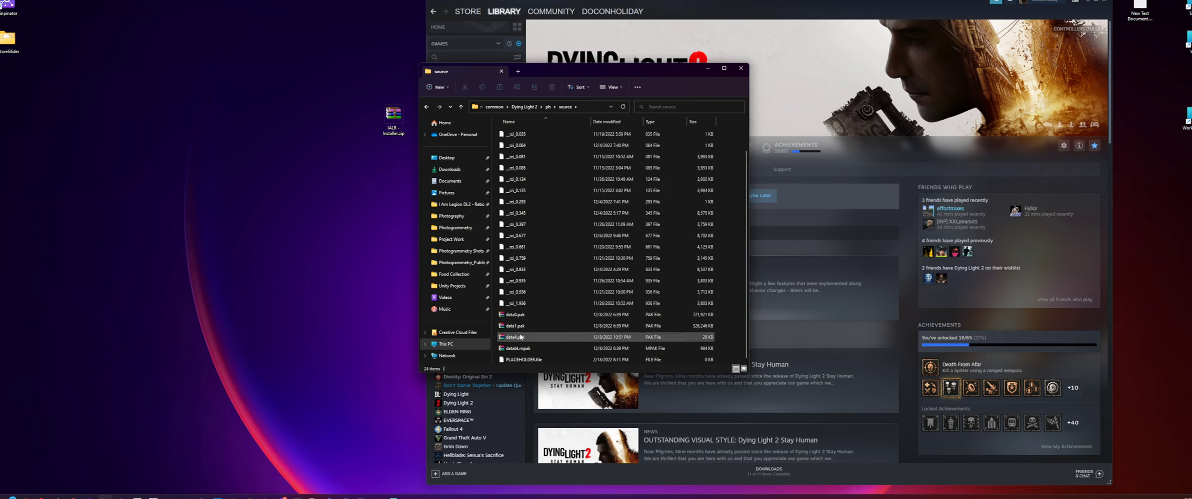
click(523, 338)
key(Delete)
- Check the remaining data files in the source folder: data0.pak, data1.pak and the MPAK file
click(524, 349)
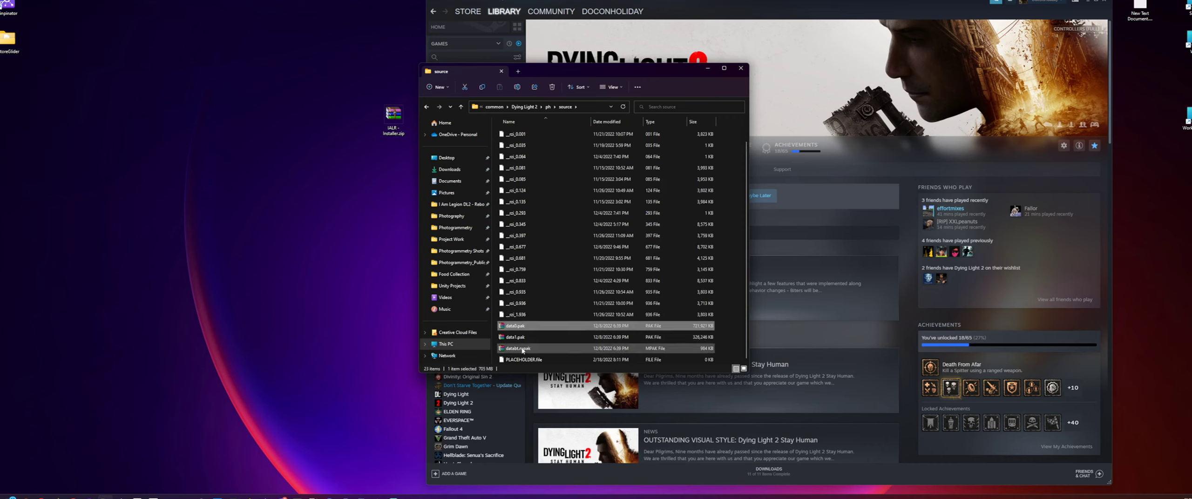
click(495, 335)
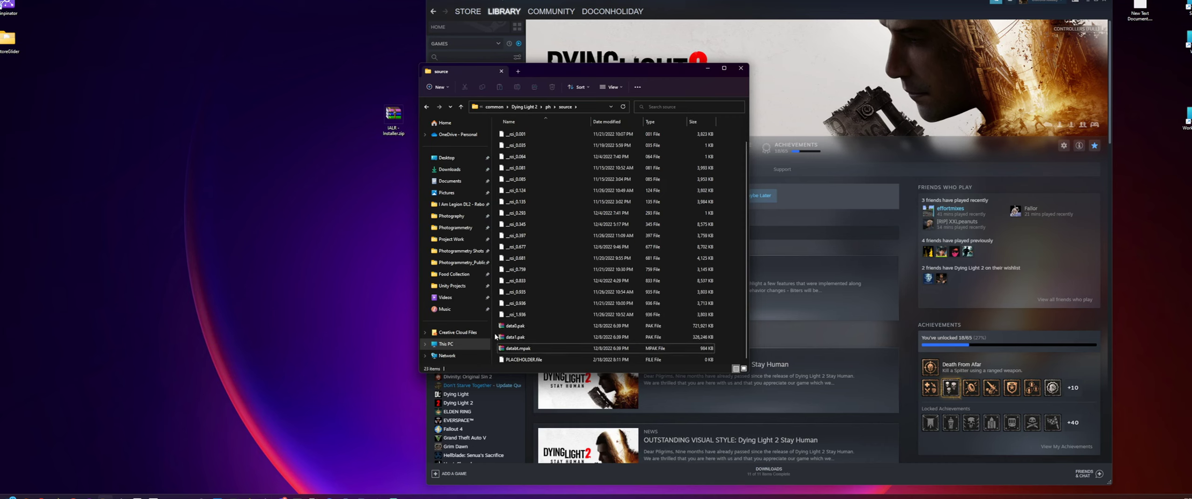
click(540, 350)
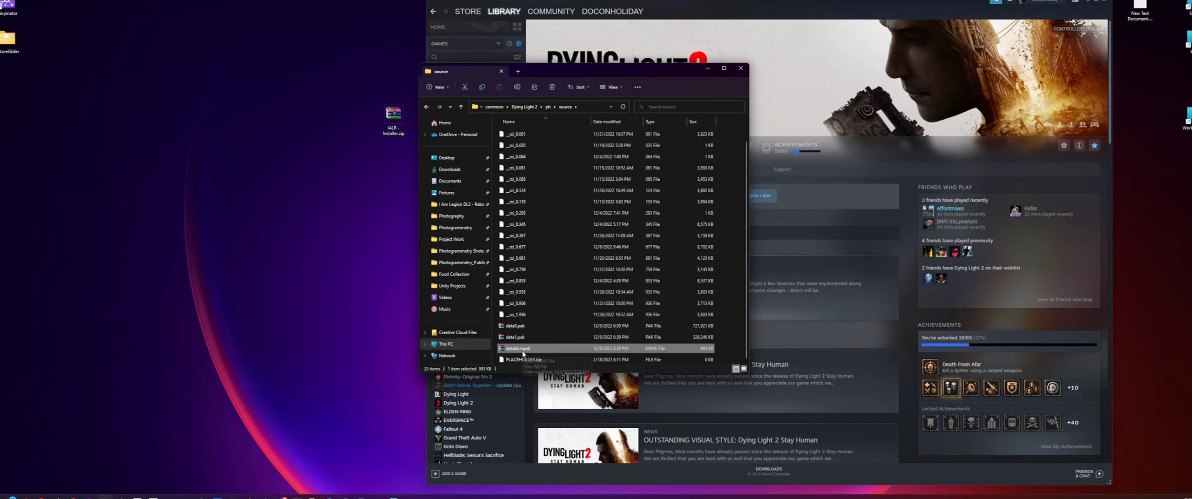
click(716, 328)
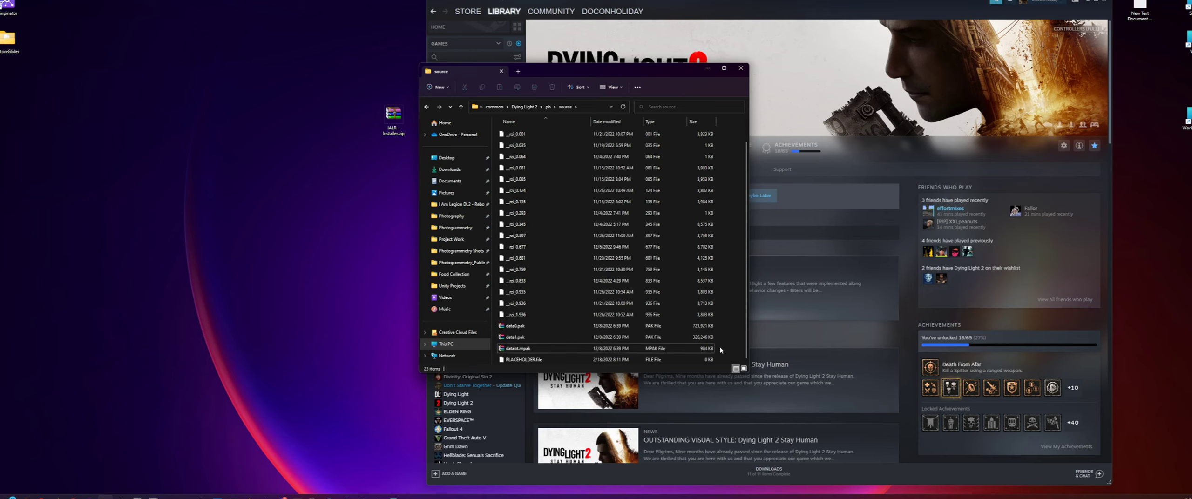
drag(720, 350, 543, 330)
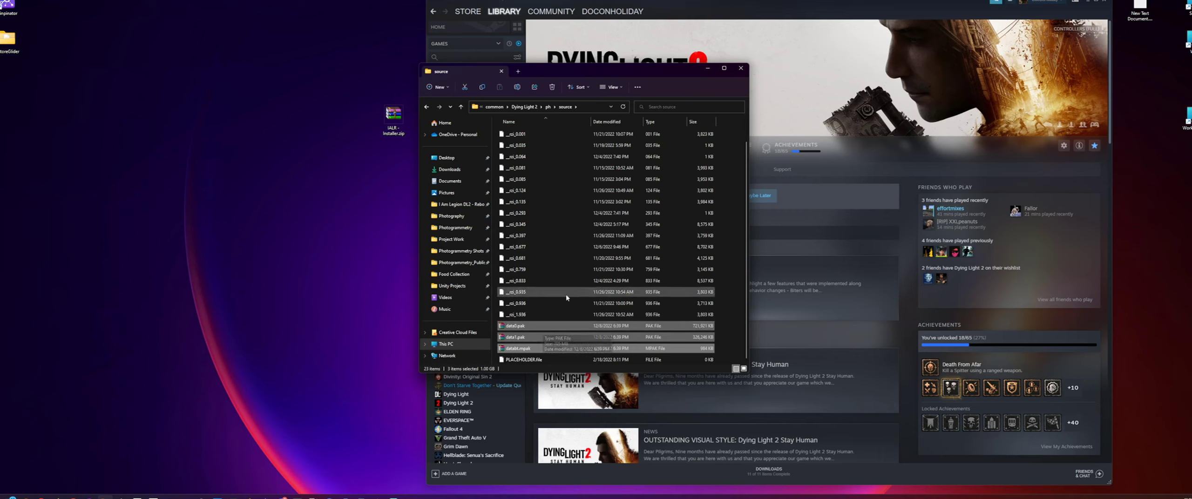
click(726, 296)
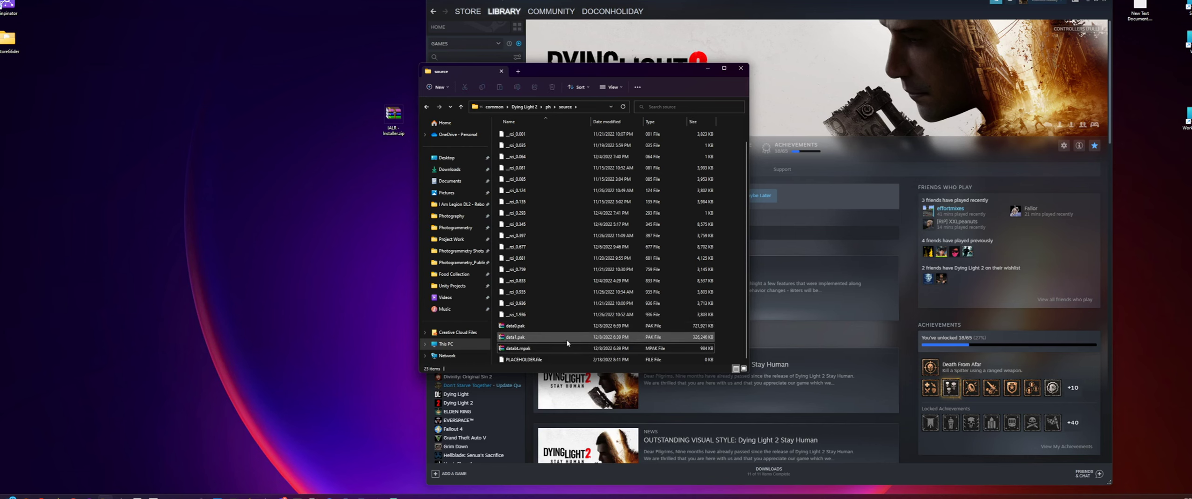
- Look up the option to verify game file integrity in Dying Light 2's Steam local files properties, without running it
click(603, 41)
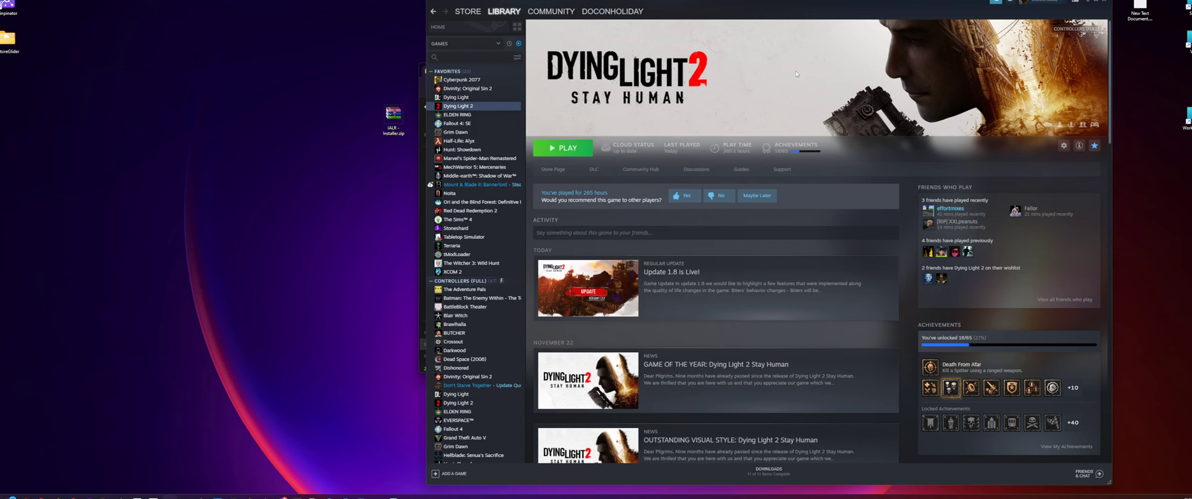
right_click(459, 110)
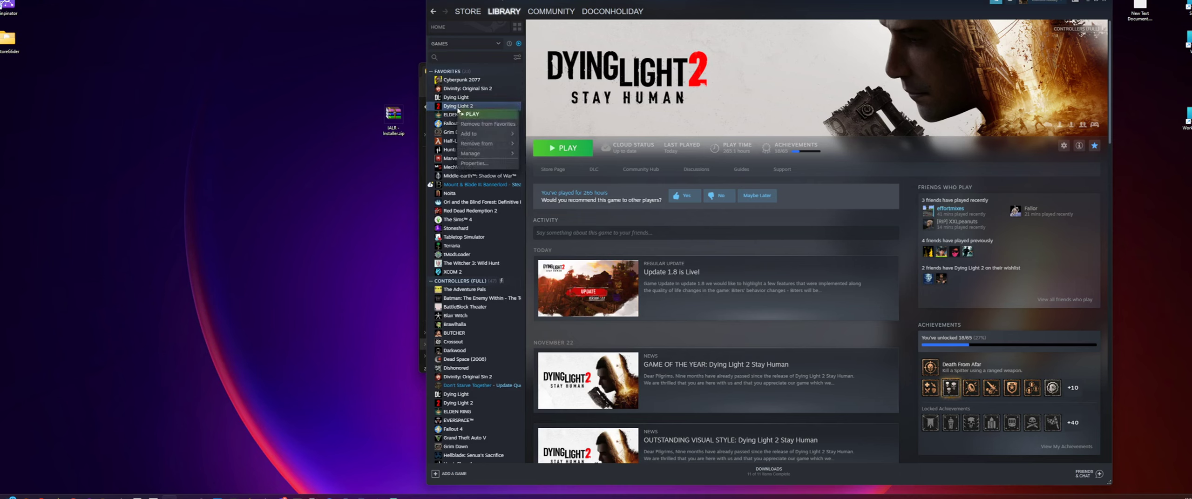
click(480, 164)
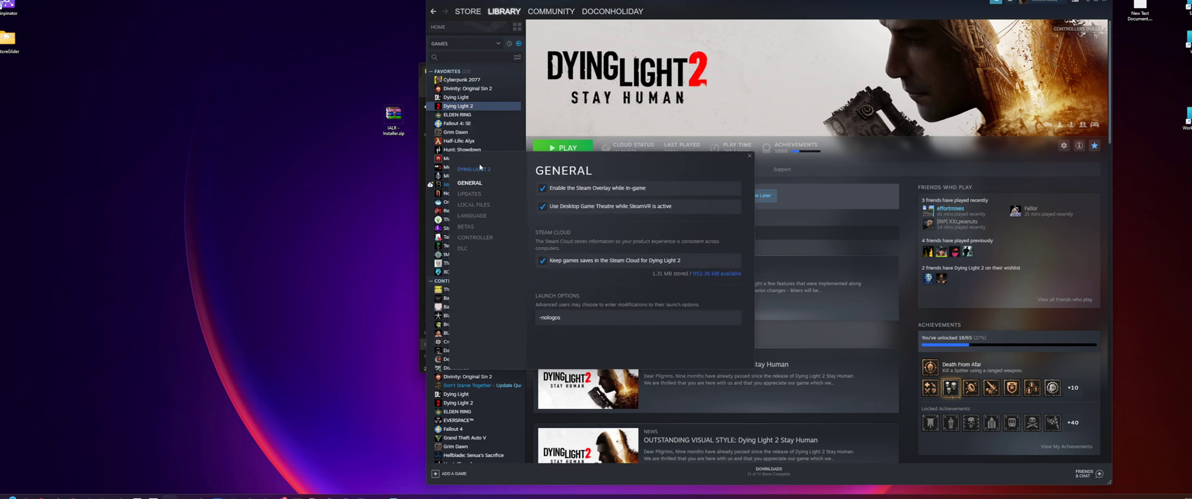
click(478, 206)
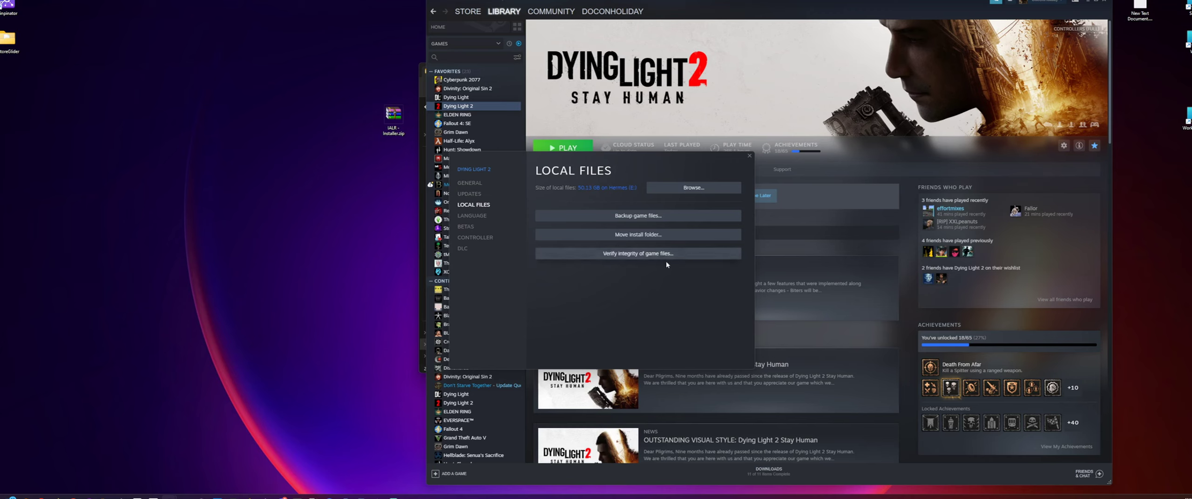
click(749, 156)
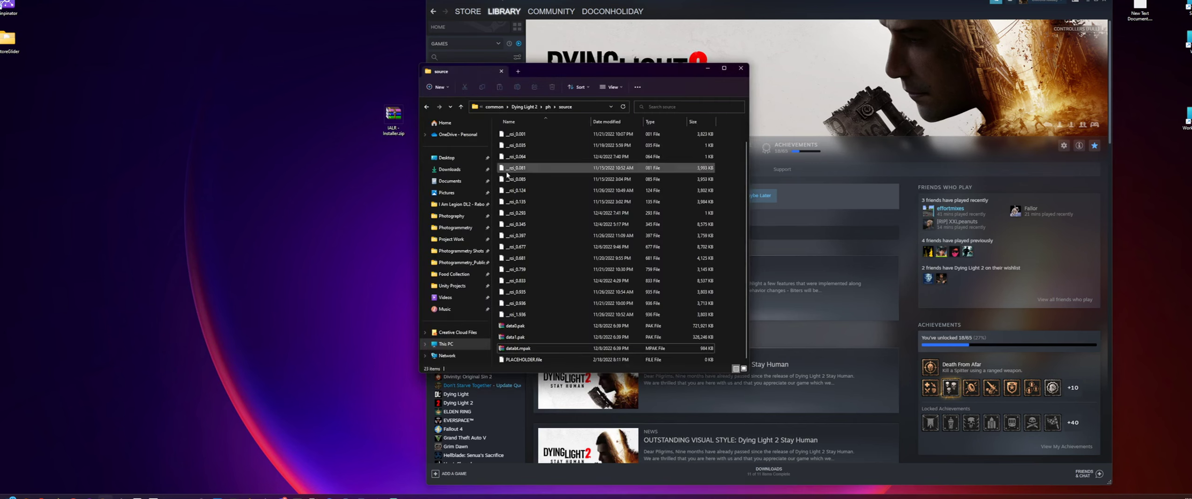
- Delete the old IALR_uninstaller.zip from the main Dying Light 2 install folder
key(alt+Up)
key(alt+Up)
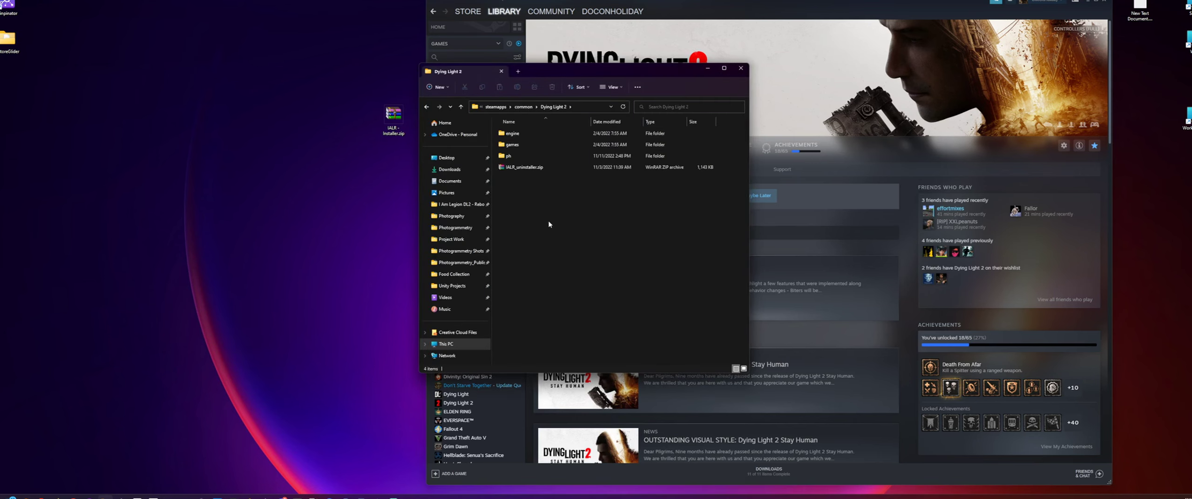
click(526, 167)
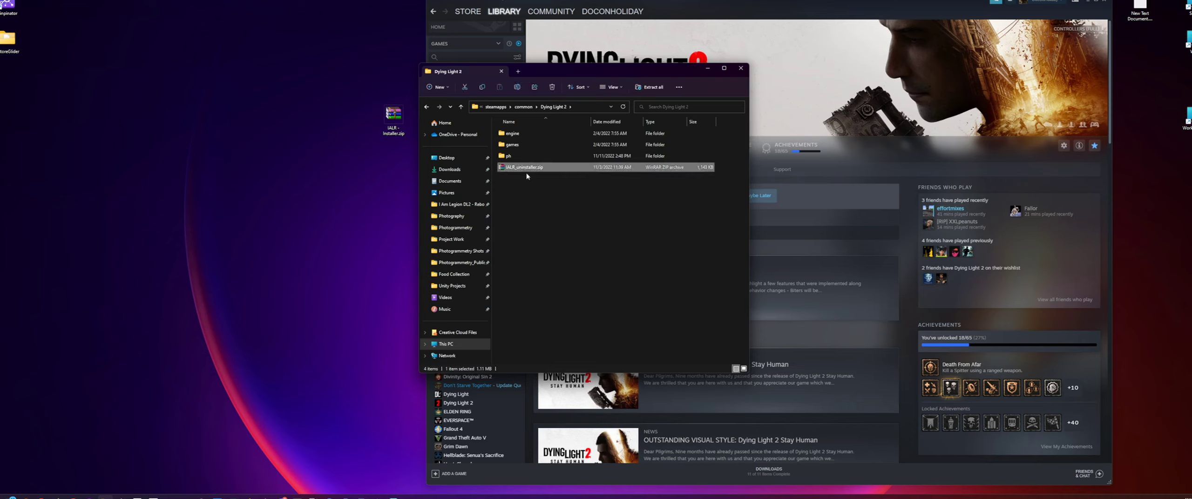
key(Delete)
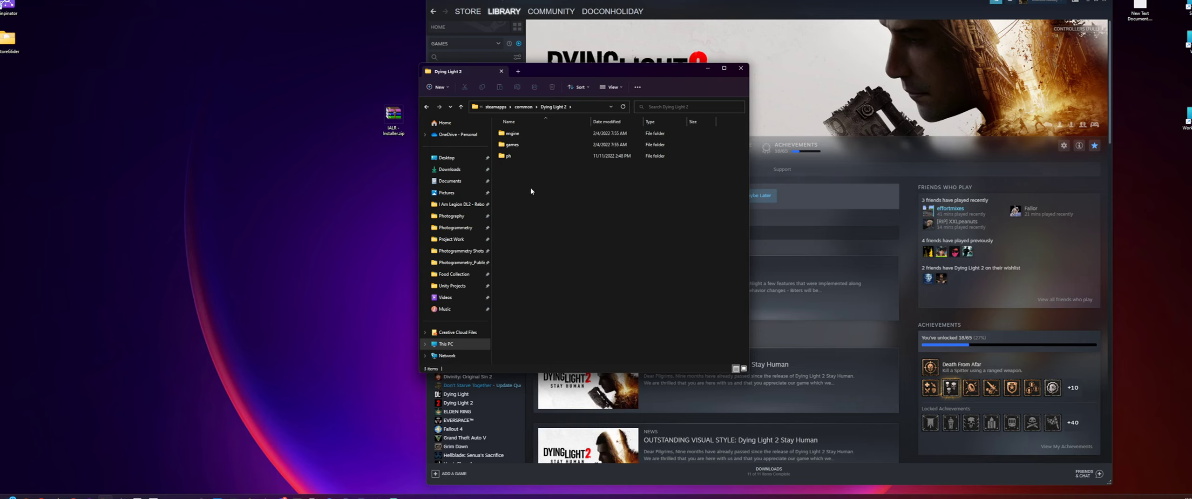
- Move IALR - Installer.zip on the desktop clear of the folder window, open it in WinRAR and select its uninstaller archive
click(394, 122)
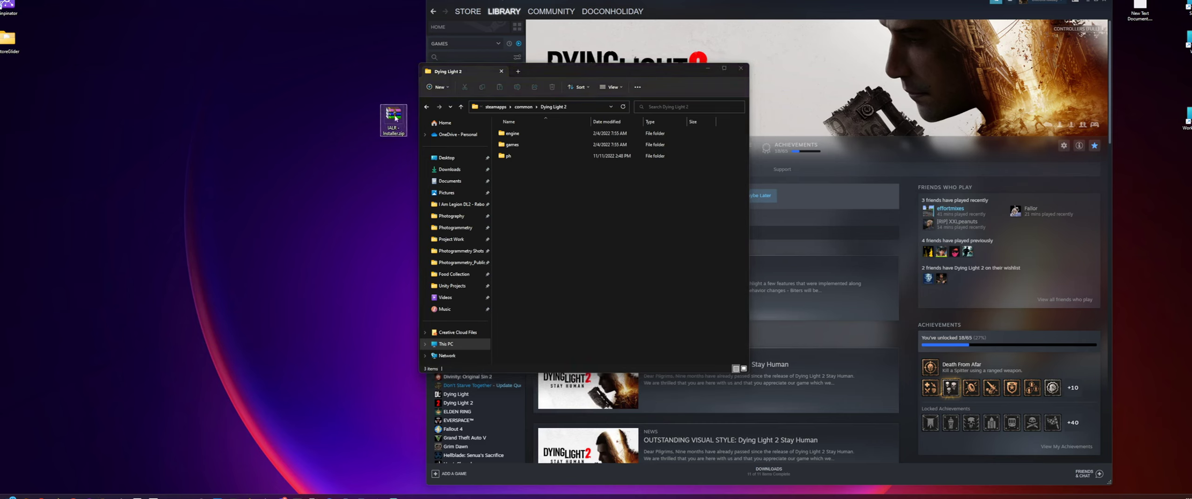
drag(391, 117, 311, 81)
double_click(314, 84)
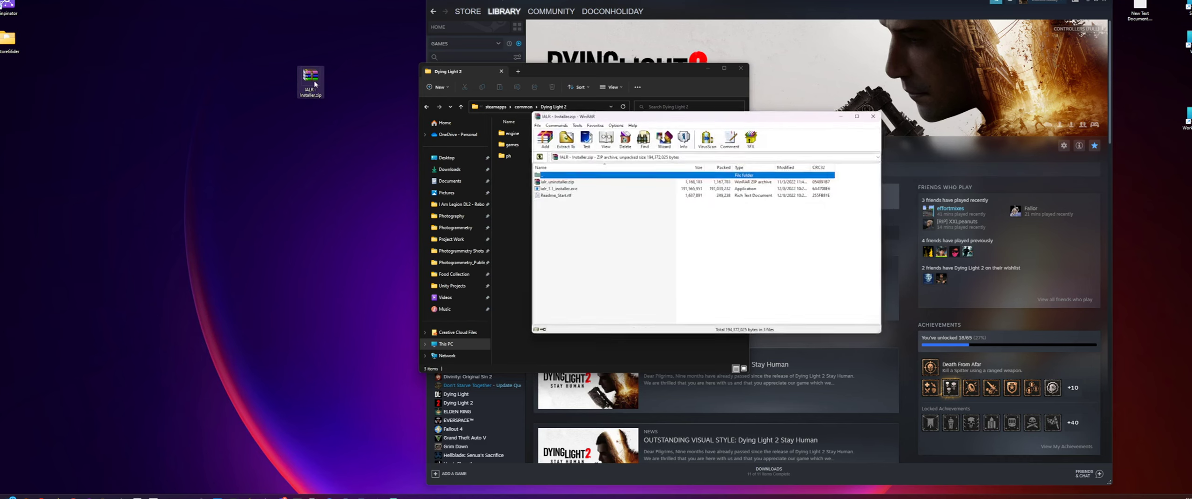
drag(643, 115, 390, 124)
click(311, 192)
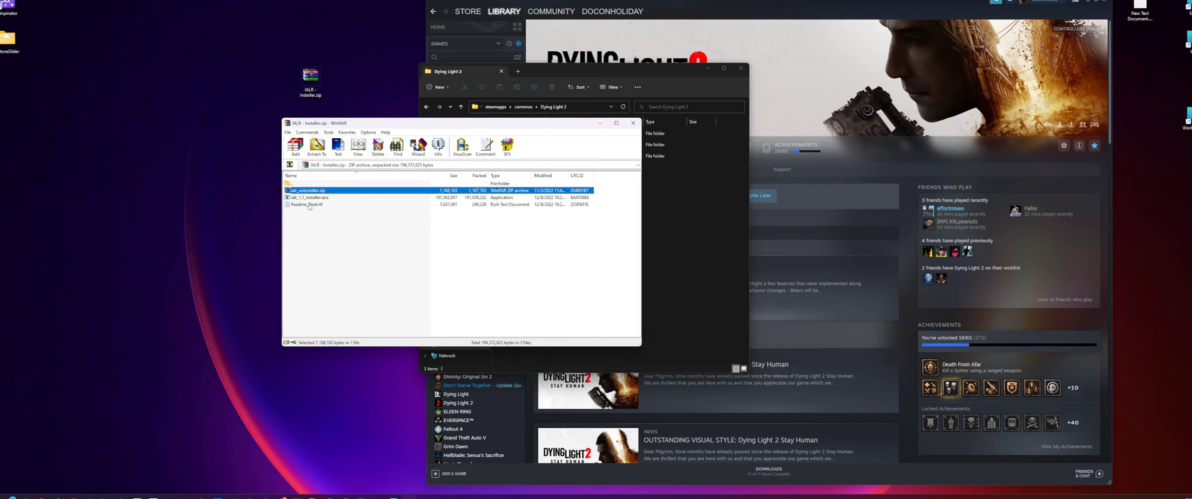
- Open Readme_Start.rtf from the archive and read the installation notes at its beginning
click(311, 198)
click(312, 205)
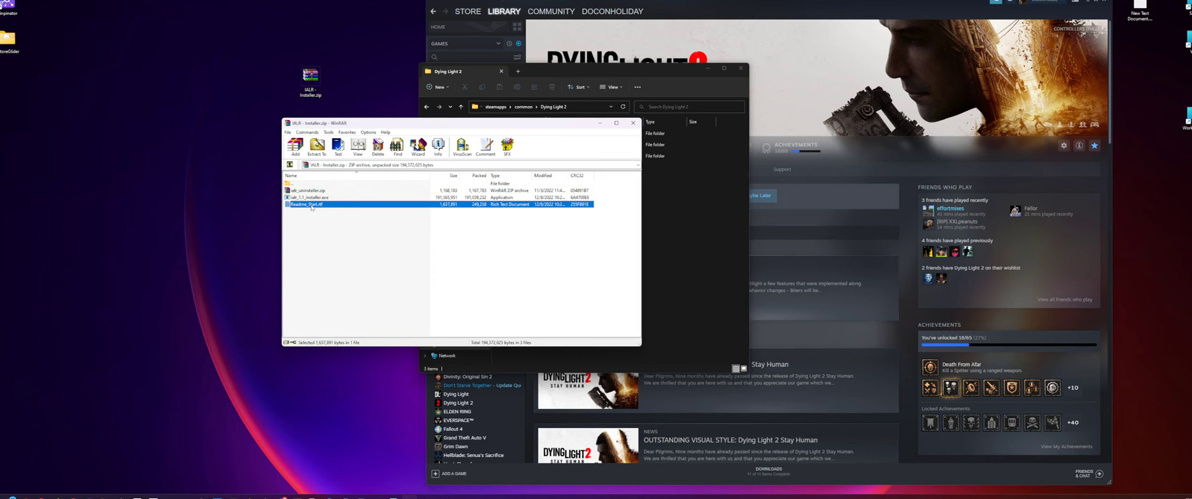
double_click(312, 206)
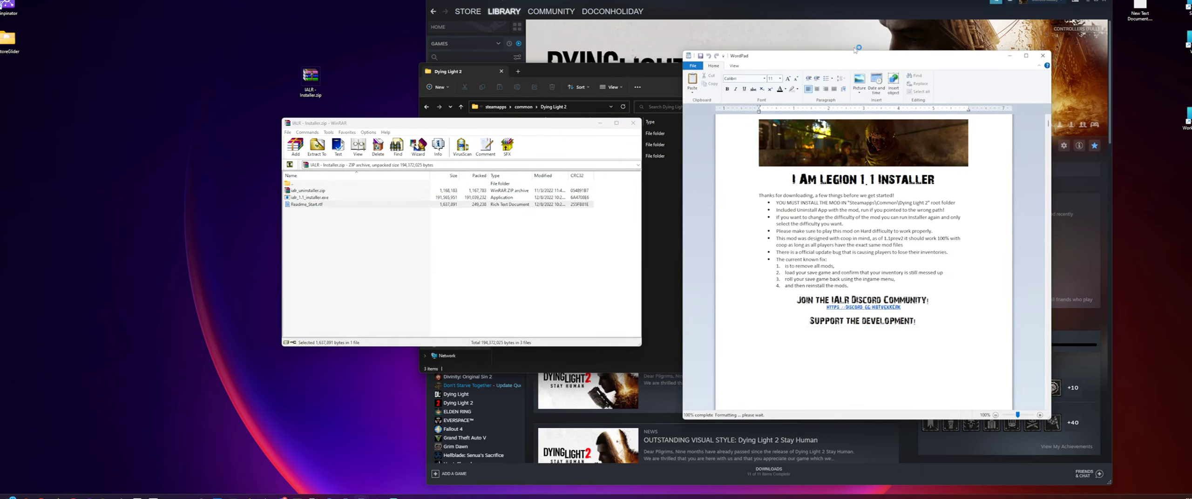
drag(763, 60, 582, 64)
click(608, 255)
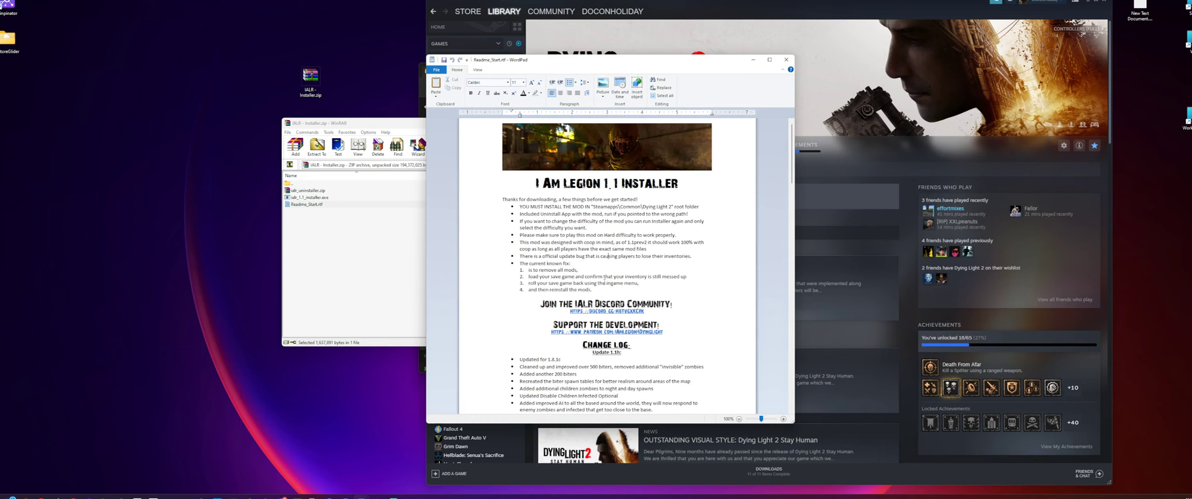
drag(603, 287, 506, 212)
click(591, 264)
- Read the readme's change log through to the full changelog link at its end and close the document
scroll(596, 257, down, 8)
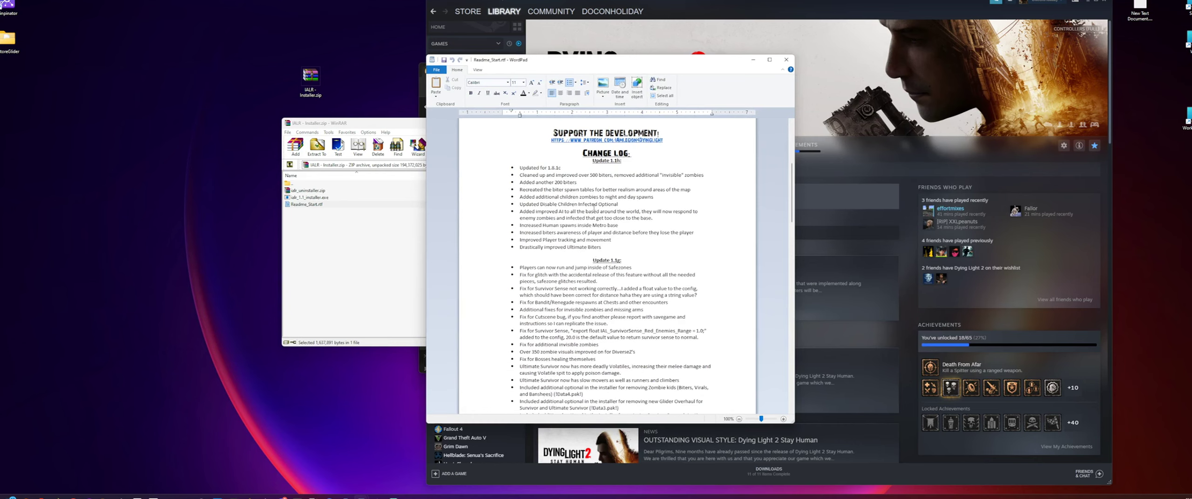
drag(612, 251, 504, 158)
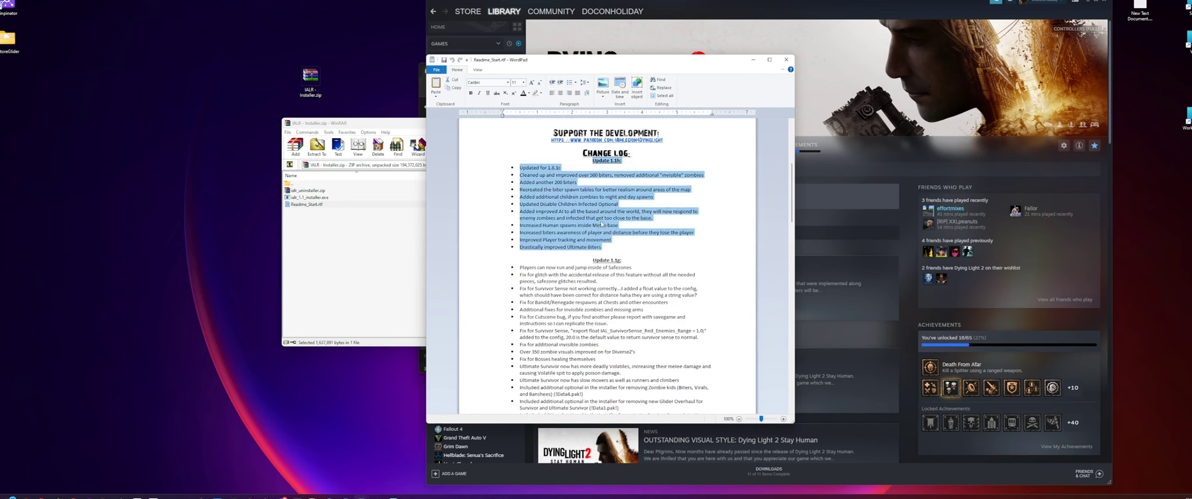
click(626, 224)
scroll(626, 224, down, 12)
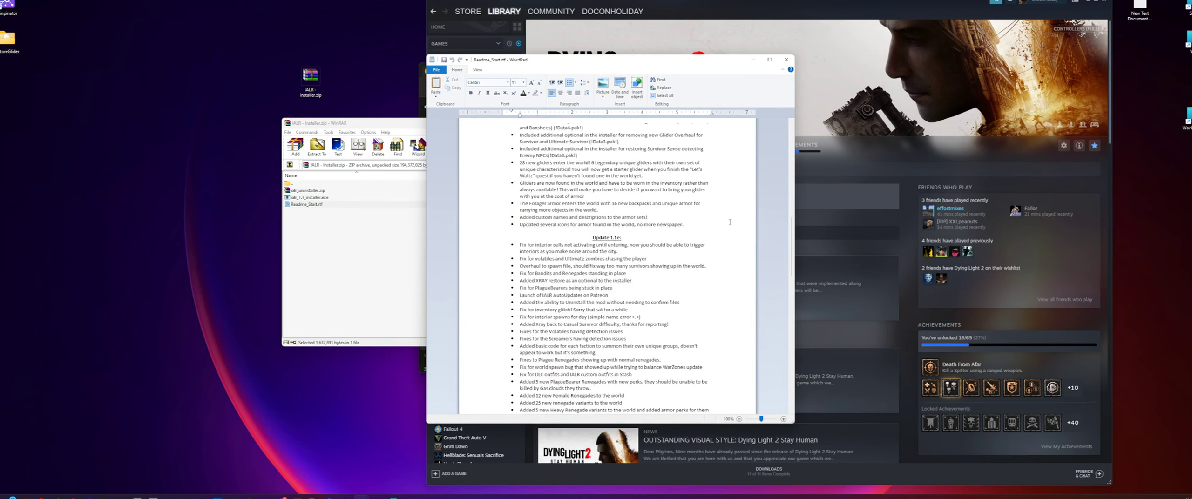
drag(791, 244, 775, 389)
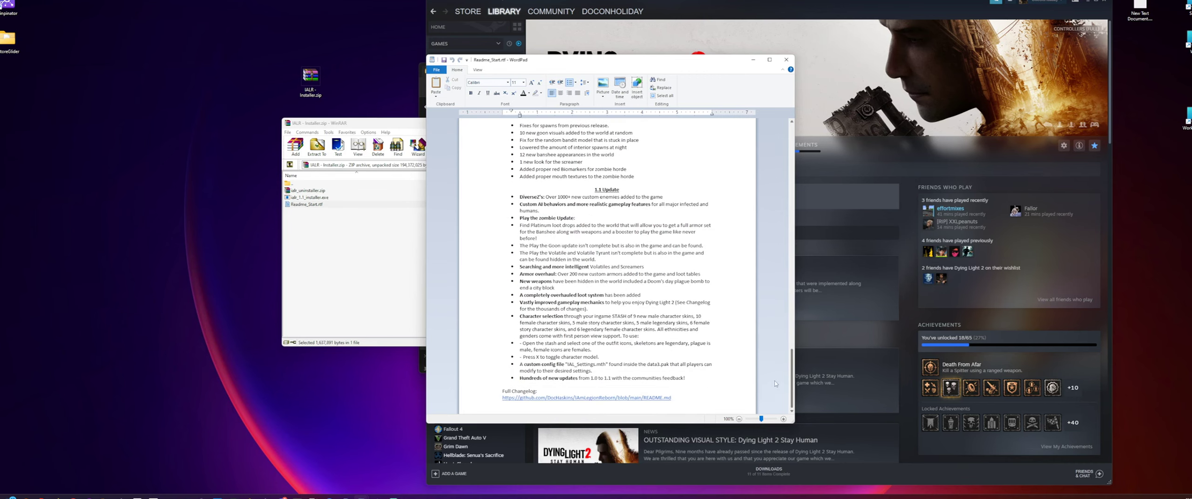
drag(689, 399, 502, 392)
click(671, 303)
click(786, 60)
- Move the archive window over the game folder window and run ialr_1.1_installer.exe from the archive
click(344, 216)
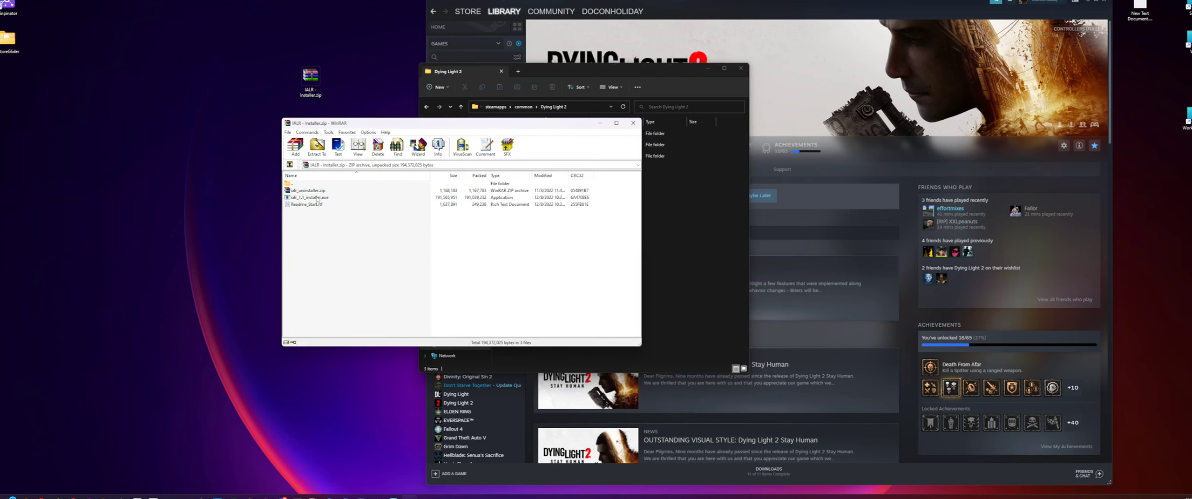
drag(326, 123, 421, 96)
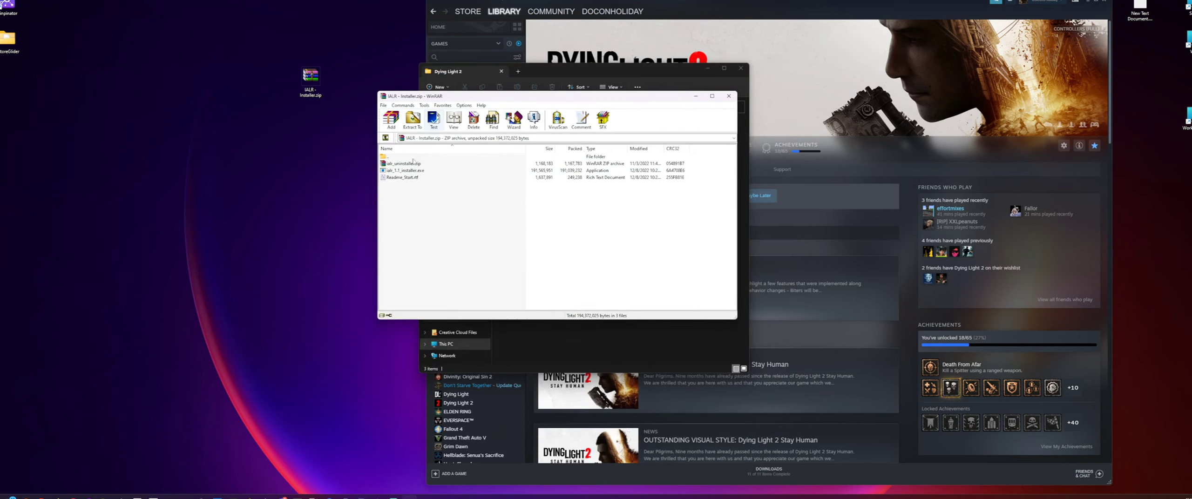
click(406, 164)
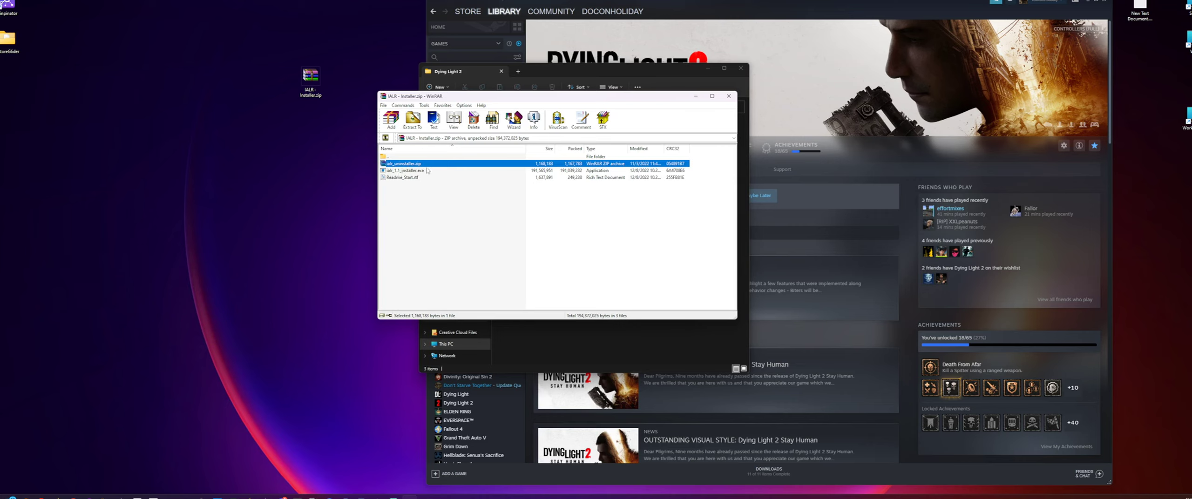
click(402, 171)
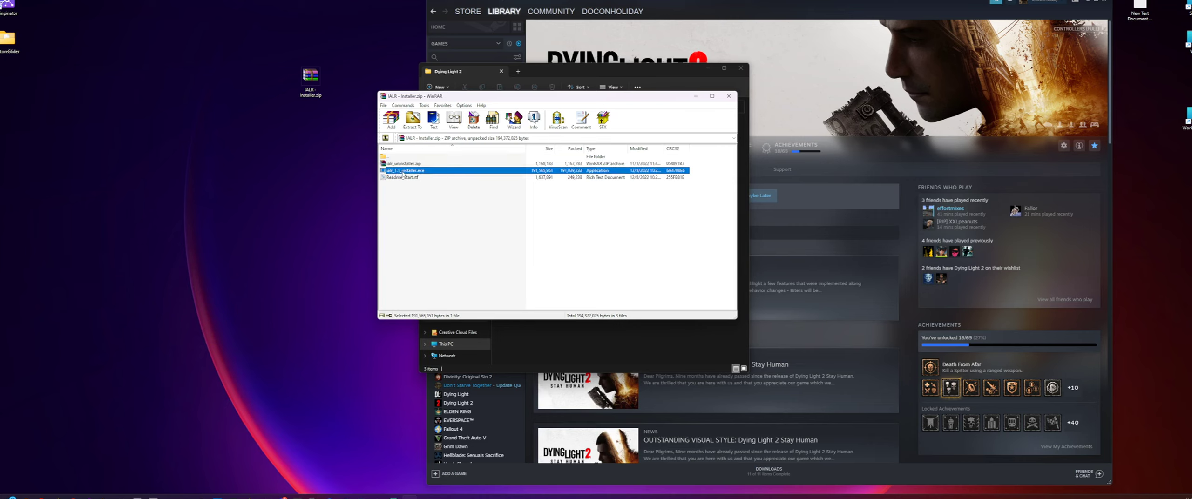
double_click(413, 171)
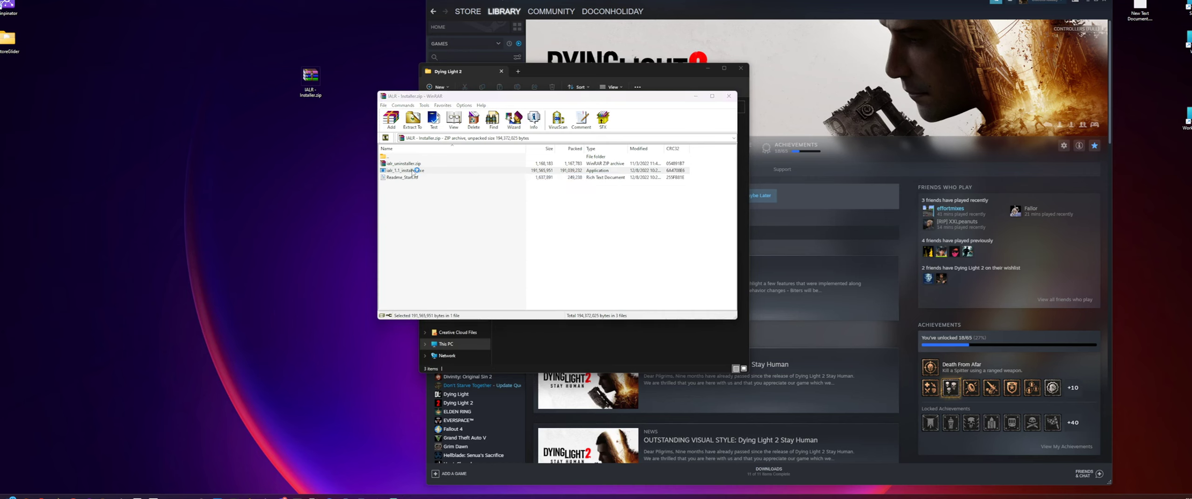
- Review the installer's information page and continue to the destination location page
drag(451, 111, 458, 114)
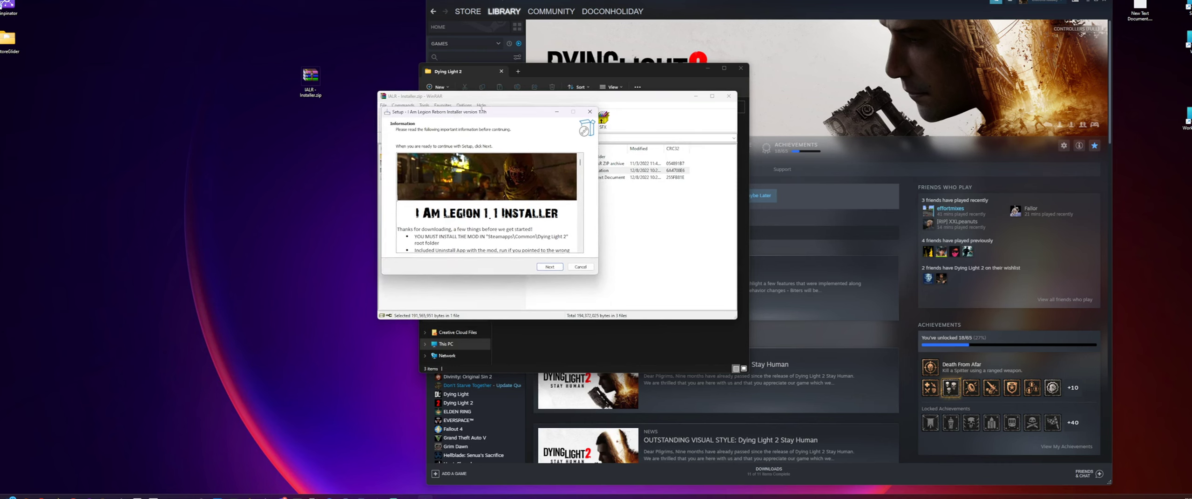
drag(491, 115, 486, 133)
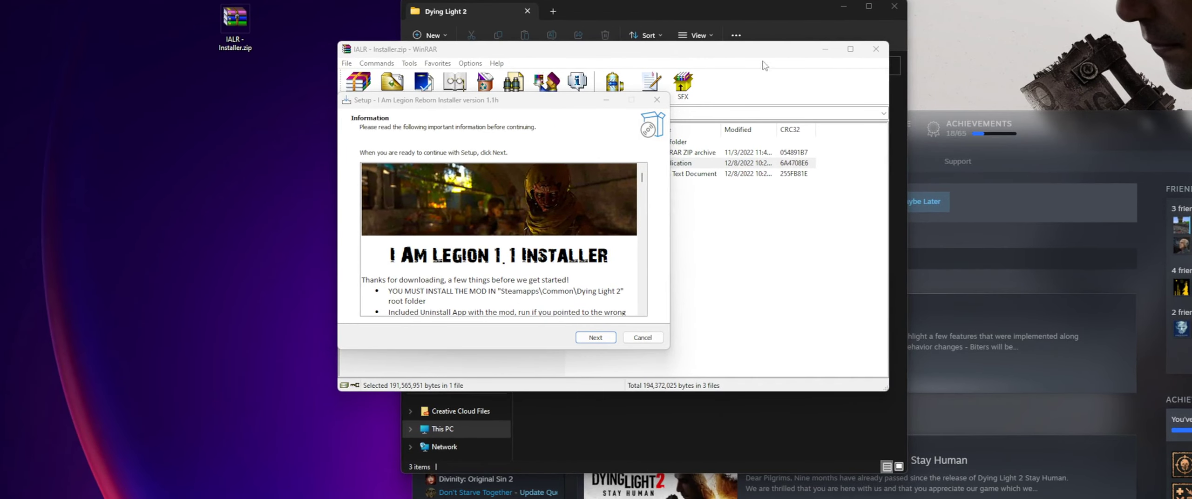
click(659, 261)
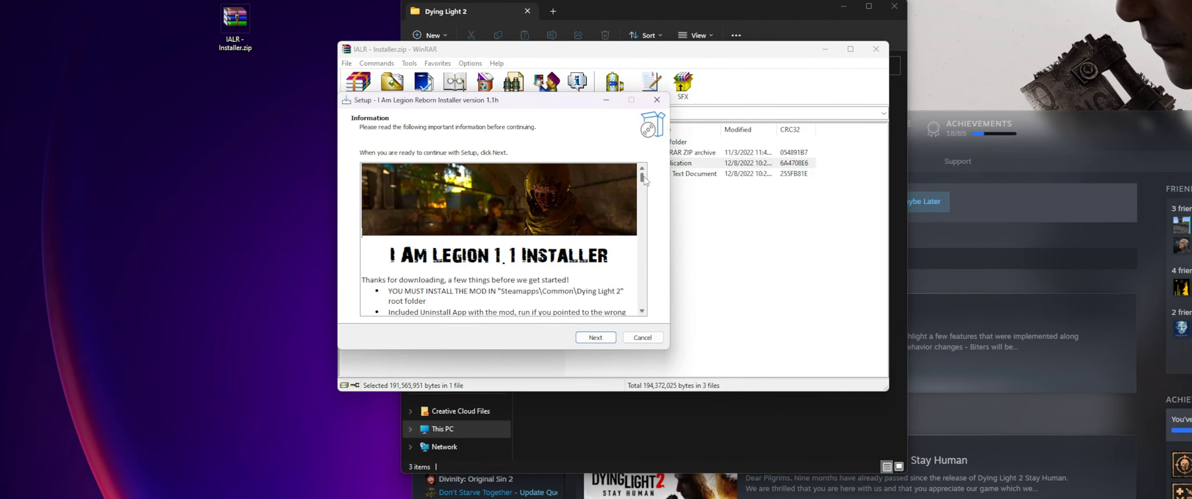
mouse_move(641, 178)
mouse_down()
mouse_move(643, 198)
mouse_move(644, 175)
mouse_up()
drag(526, 108, 477, 128)
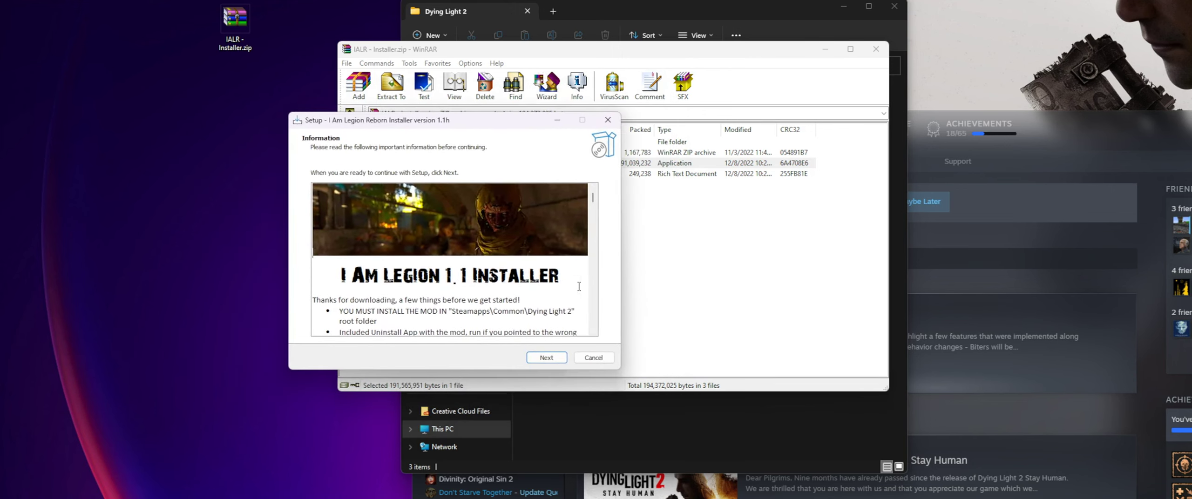
drag(593, 198, 592, 196)
click(546, 357)
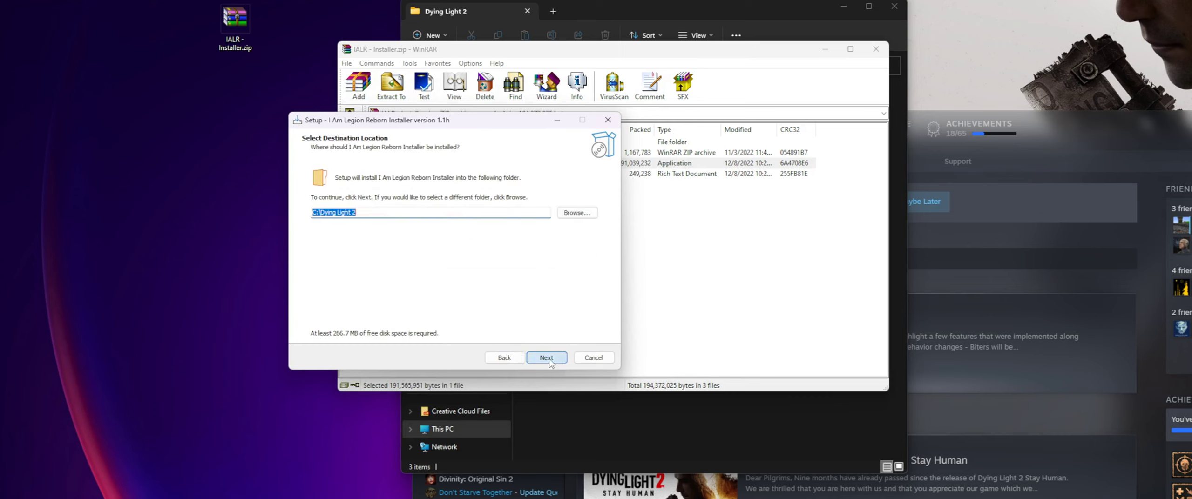
- Check the default destination path and arrange the setup window and the Dying Light 2 folder window clear of the archive
drag(436, 120, 531, 111)
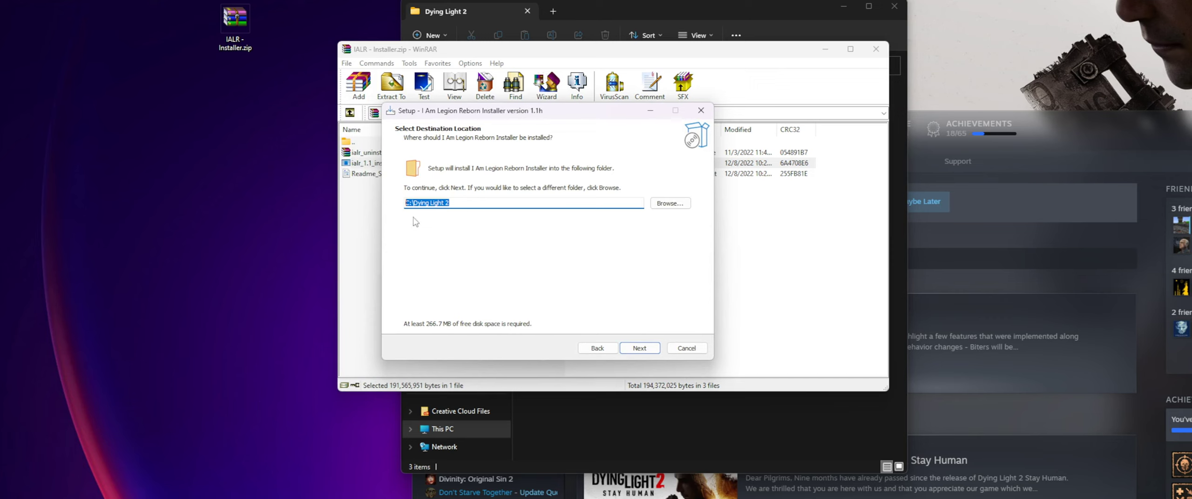
drag(510, 116, 480, 147)
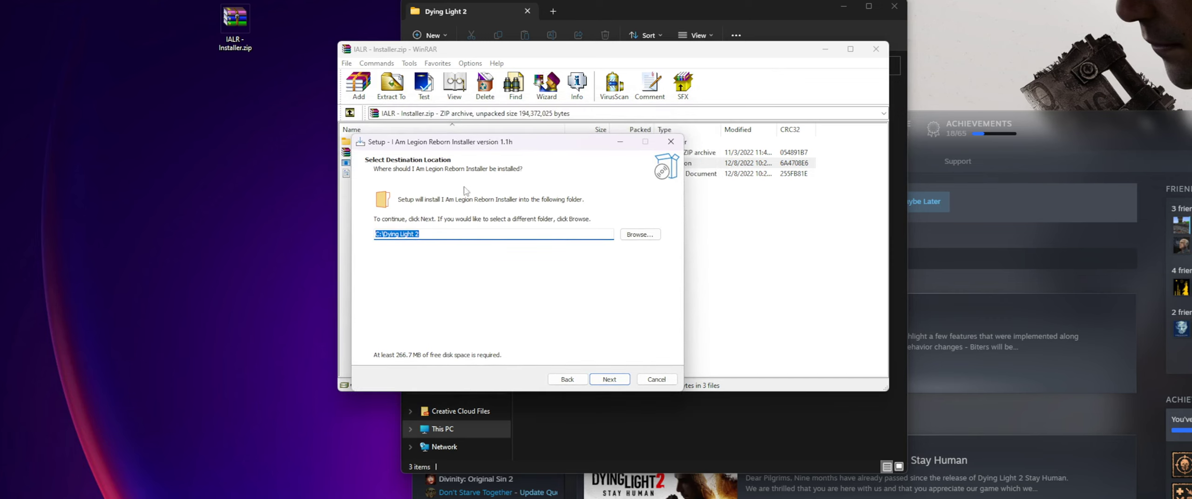
click(431, 234)
drag(431, 234, 459, 234)
click(466, 234)
drag(488, 142, 428, 235)
drag(601, 7, 193, 0)
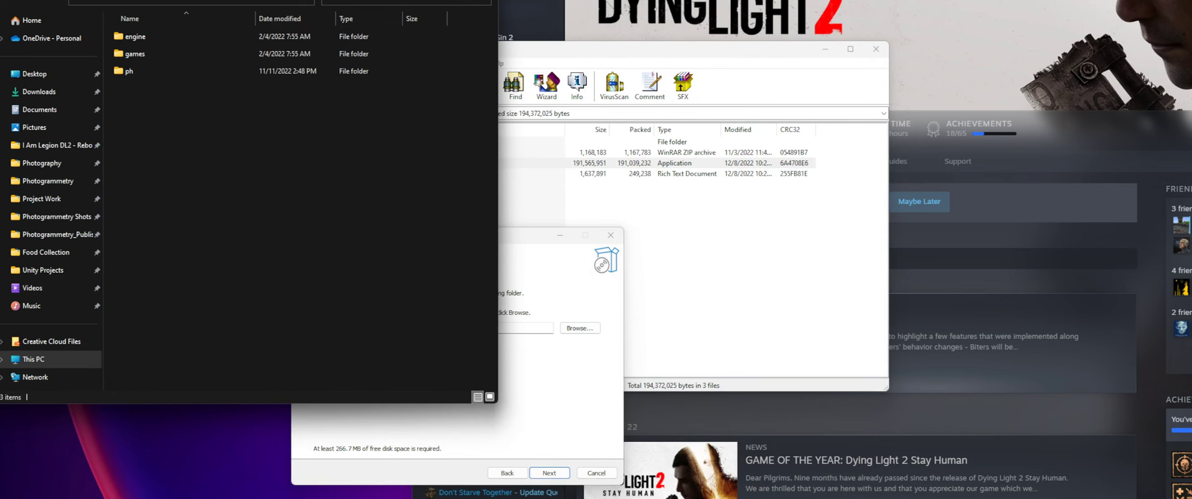
mouse_move(296, 0)
mouse_down()
mouse_move(336, 2)
mouse_move(308, 5)
mouse_up()
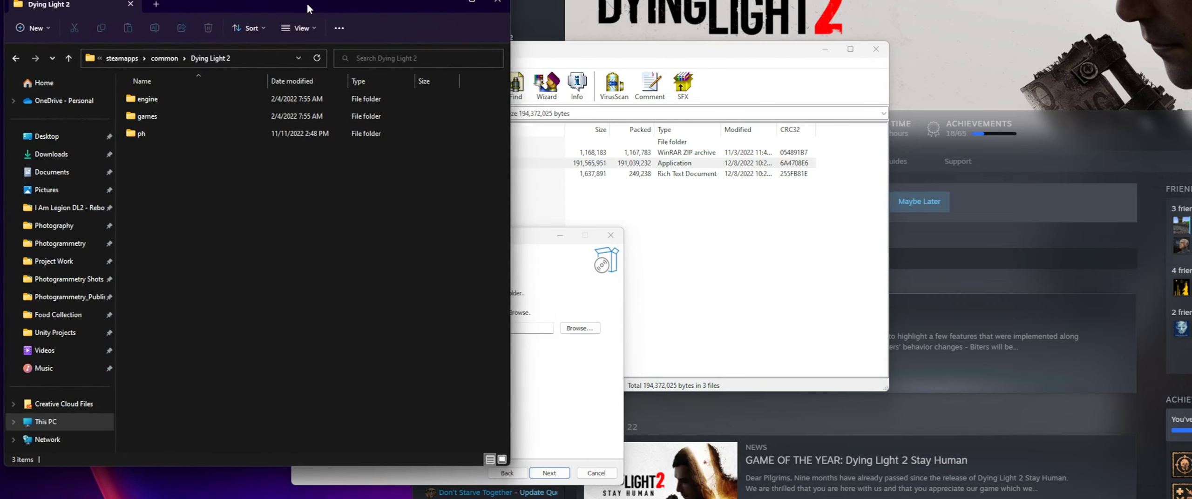
- Look up the browse option for Dying Light 2's install folder in its Steam local files properties and close them
click(531, 2)
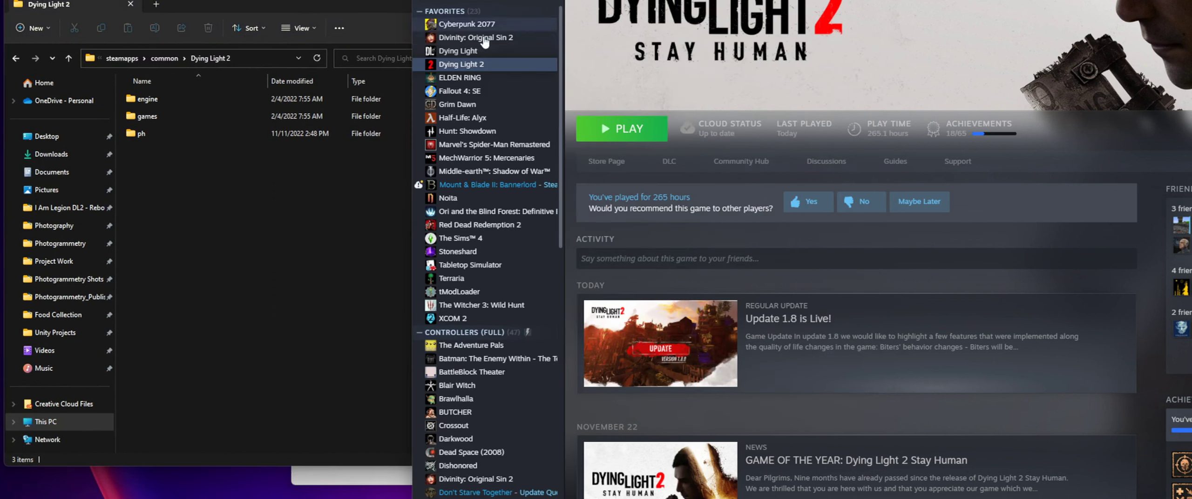
right_click(457, 67)
click(485, 146)
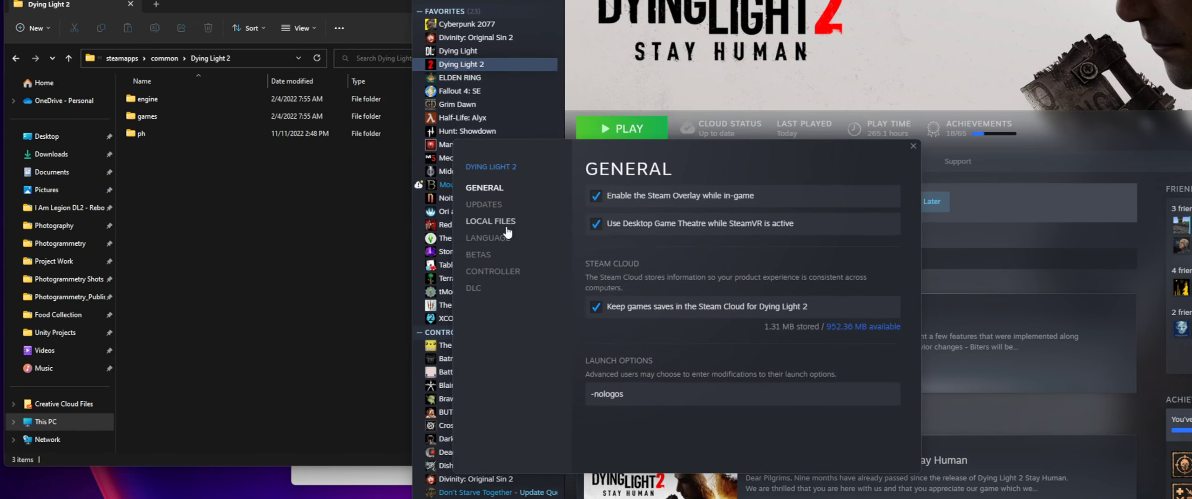
click(494, 223)
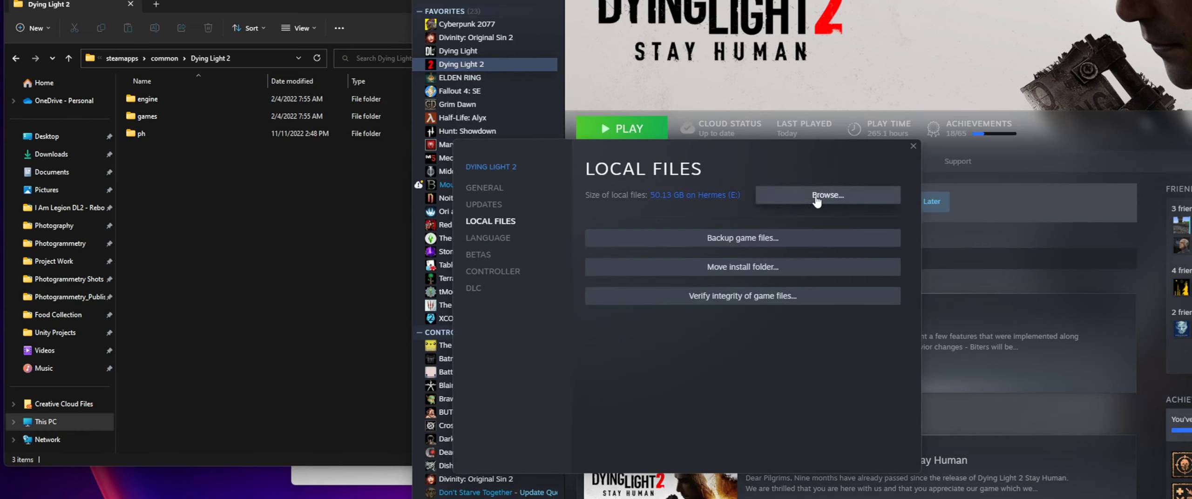
click(911, 149)
- Copy the full path of the Dying Light 2 install folder, E:\SteamLibrary\steamapps\common\Dying Light 2, from File Explorer
click(276, 203)
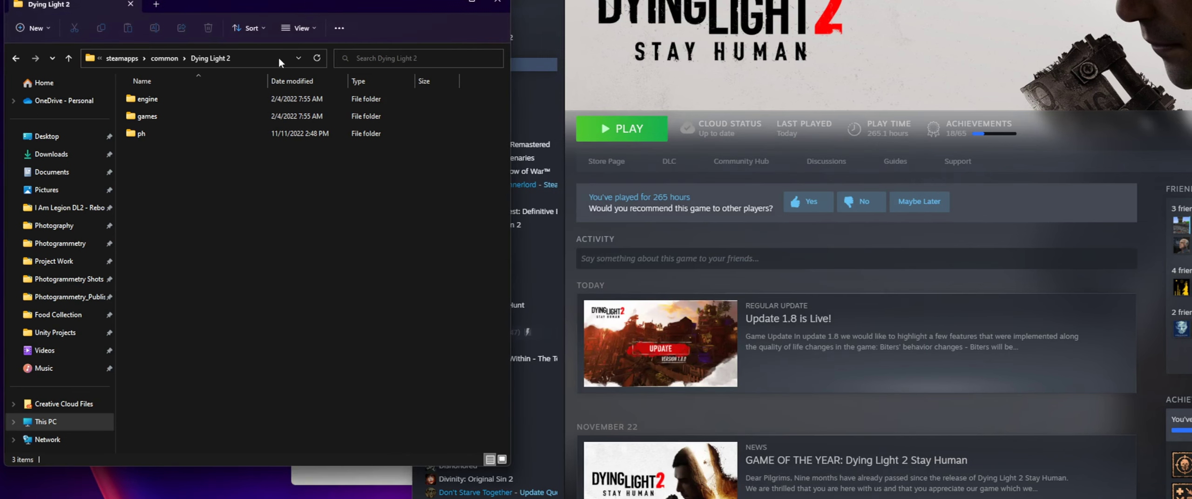
click(244, 55)
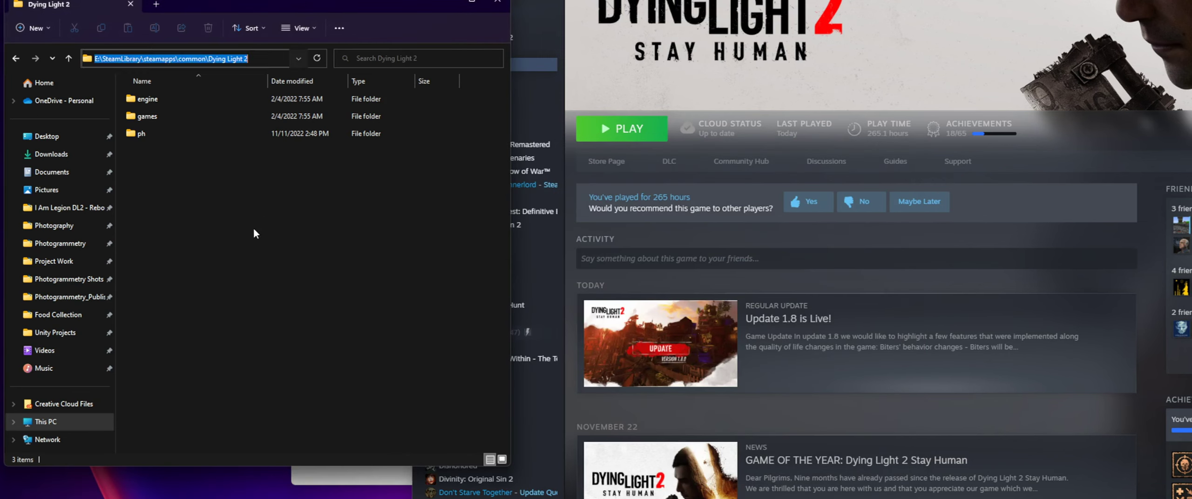
click(346, 479)
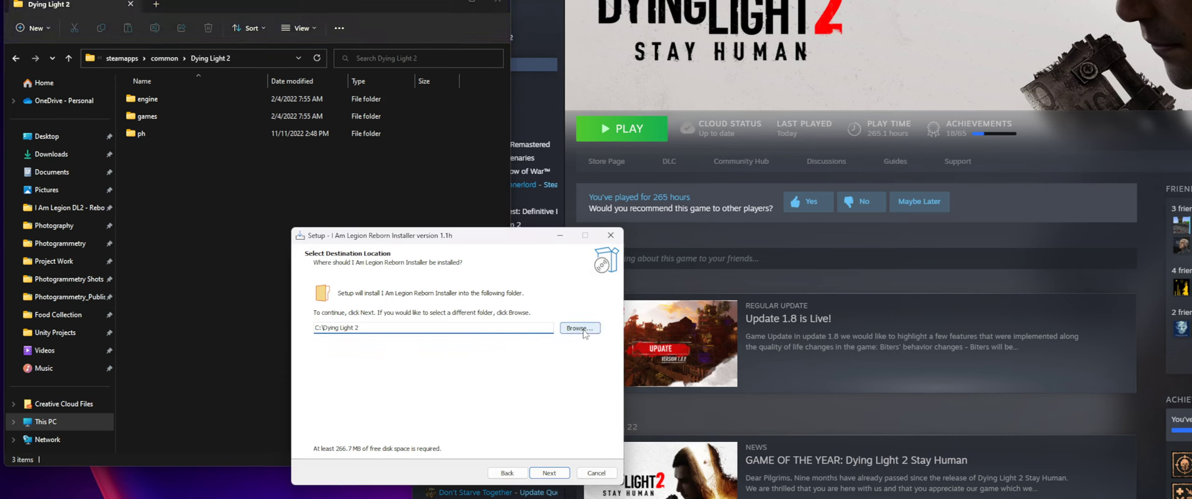
click(236, 58)
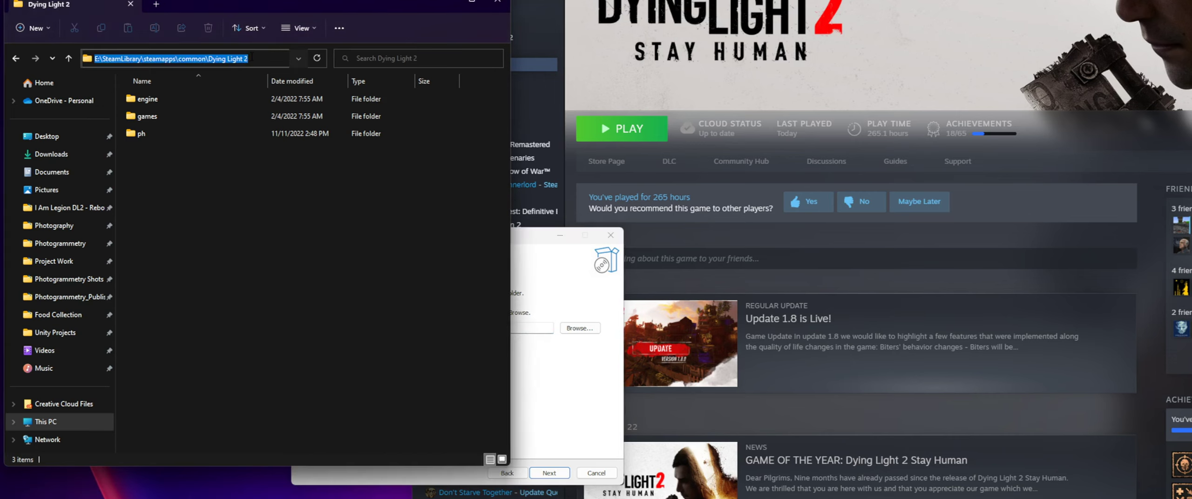
click(241, 138)
click(266, 52)
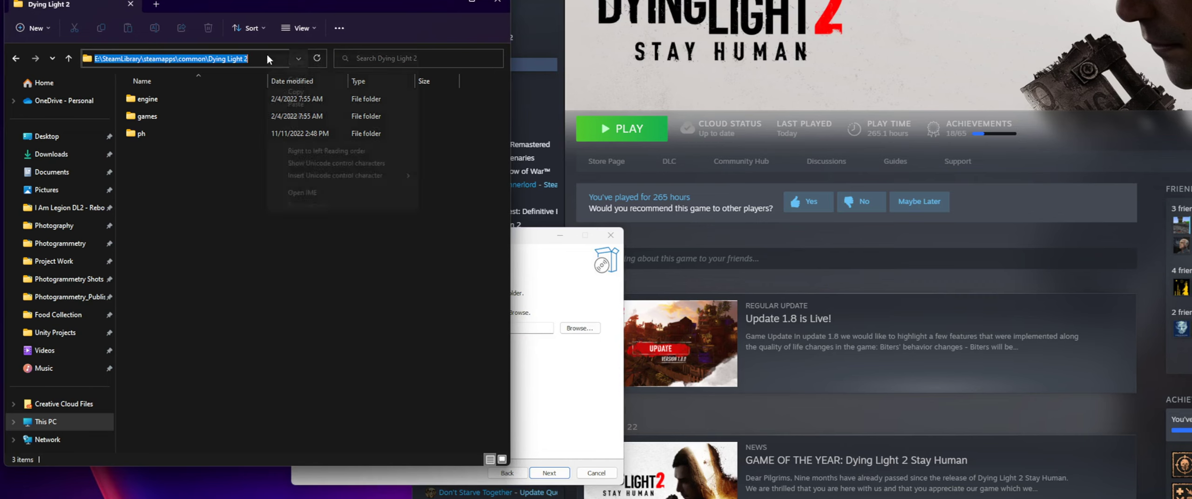
right_click(266, 52)
click(294, 91)
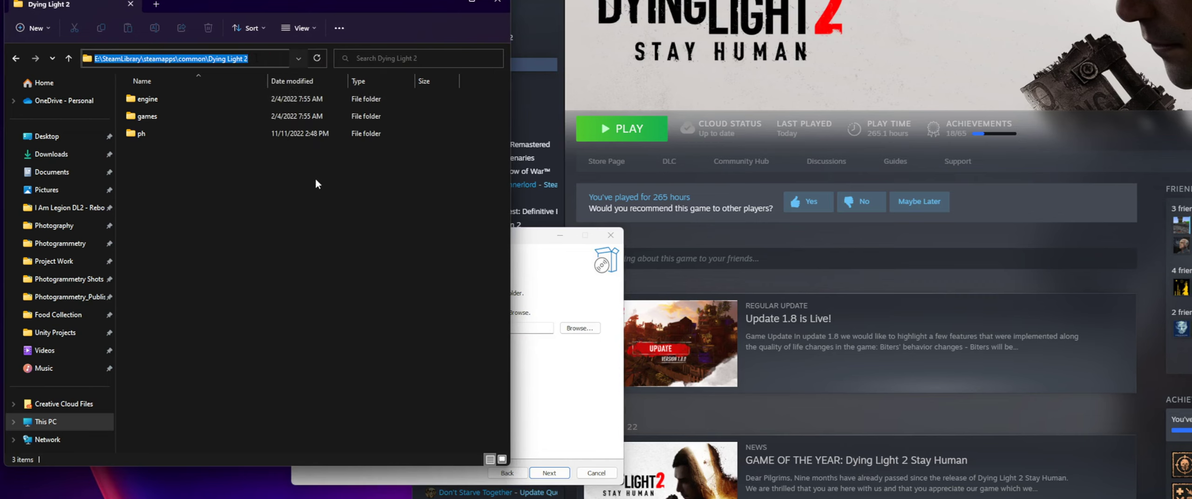
- Set the installer's destination folder to E:\SteamLibrary\steamapps\common\Dying Light 2 and confirm installing into that existing folder
click(465, 367)
click(531, 368)
drag(413, 327, 210, 332)
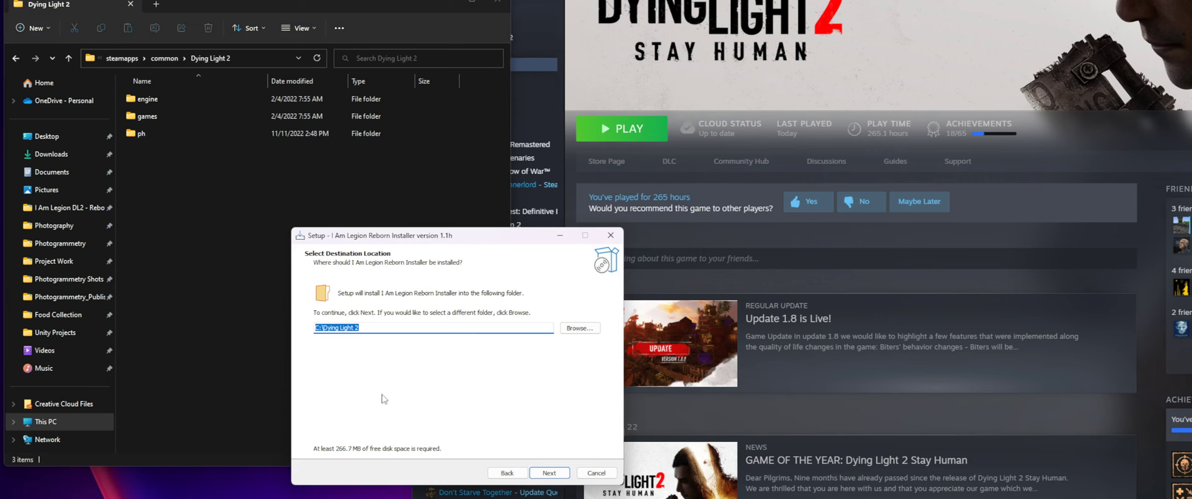
key(ctrl+v)
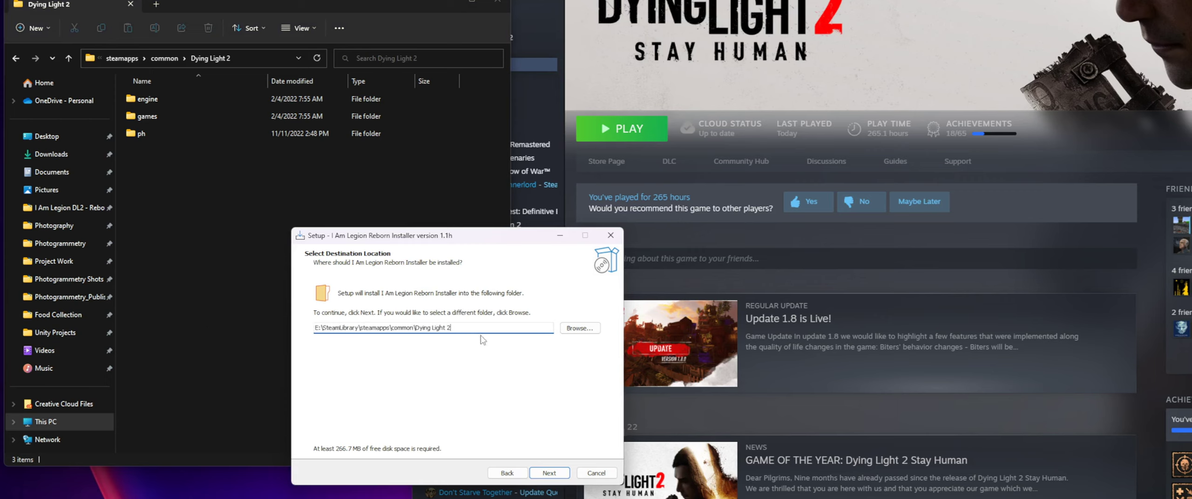
click(550, 472)
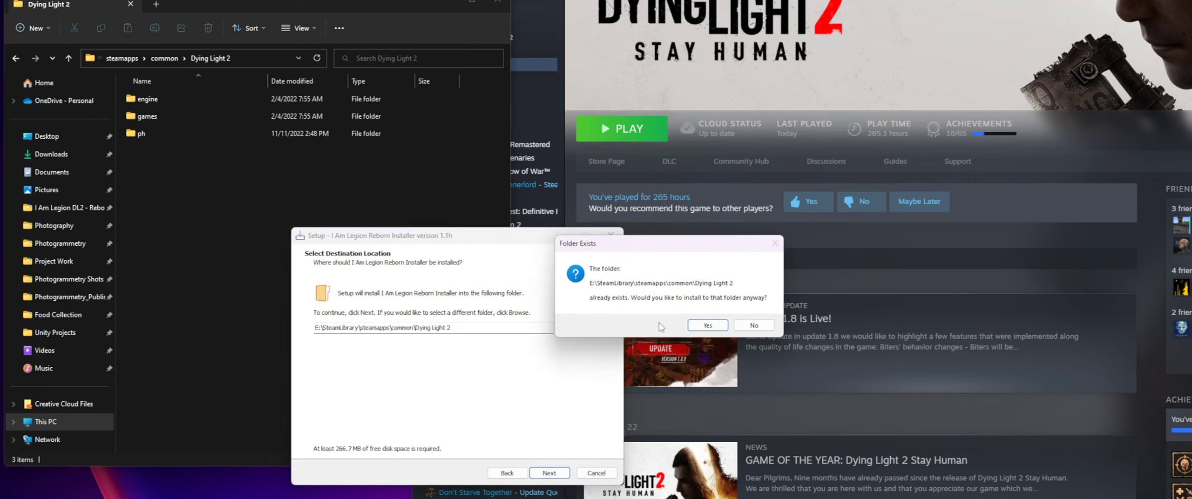
drag(586, 229, 546, 148)
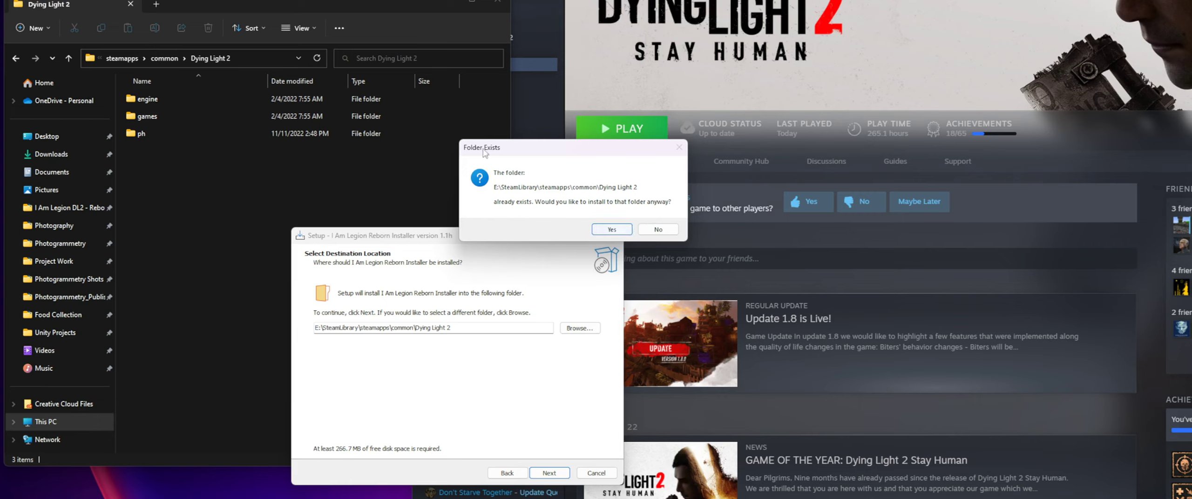
drag(582, 156, 591, 214)
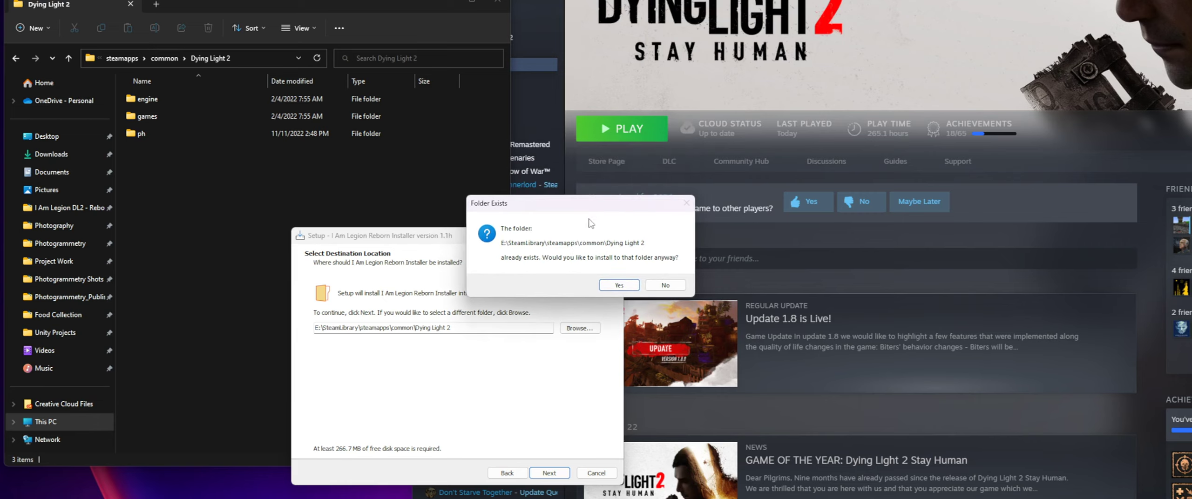
click(618, 285)
drag(469, 235, 551, 119)
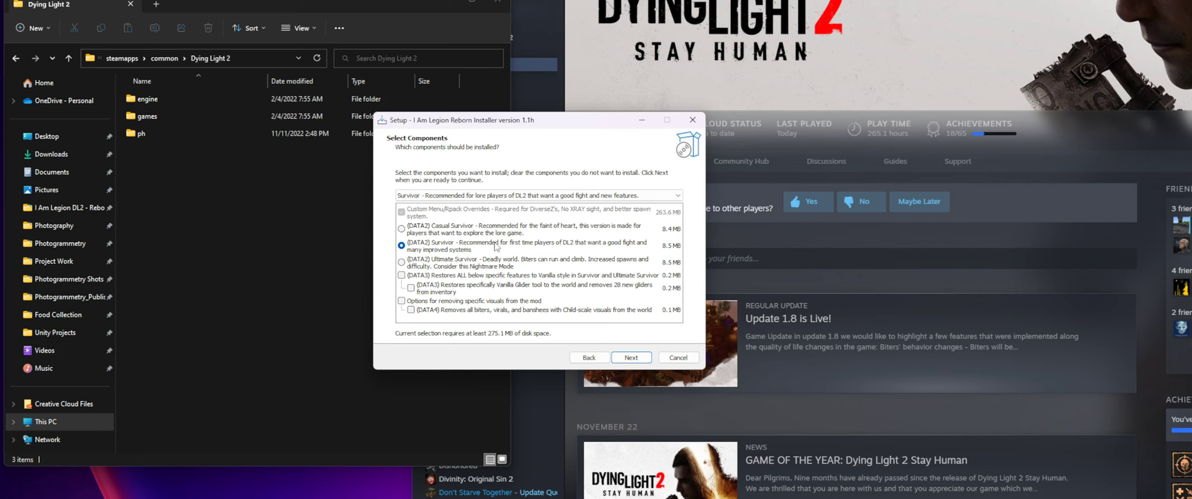
- Try the Casual Survivor, Survivor and Ultimate Survivor versions in the component list, ending on Ultimate Survivor
click(478, 230)
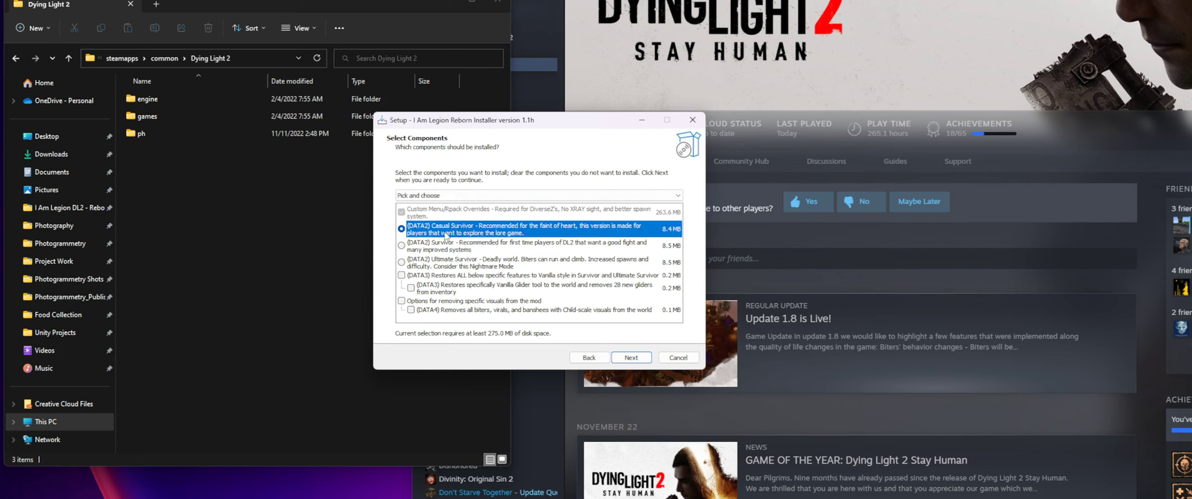
click(461, 247)
click(467, 265)
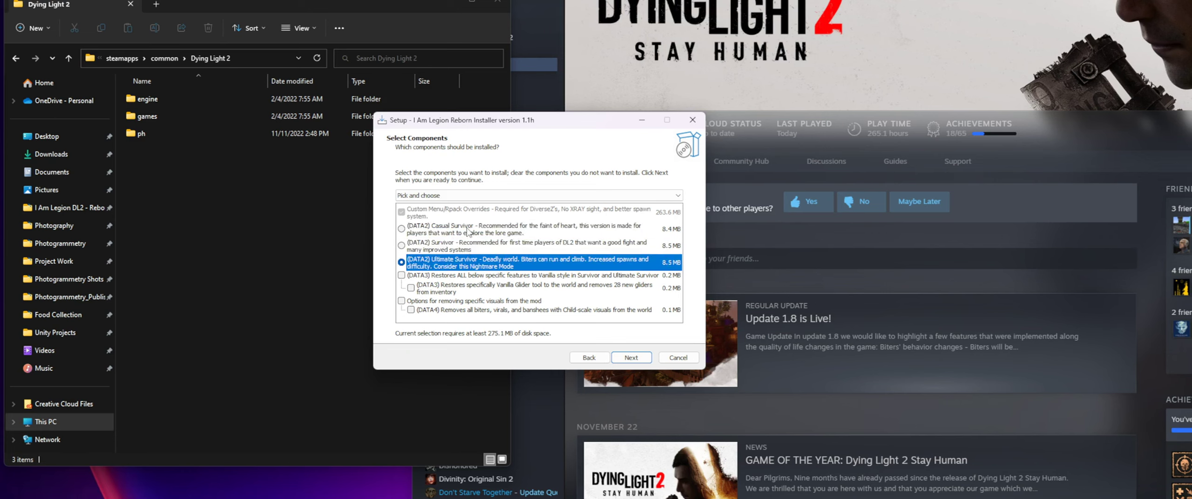
click(467, 231)
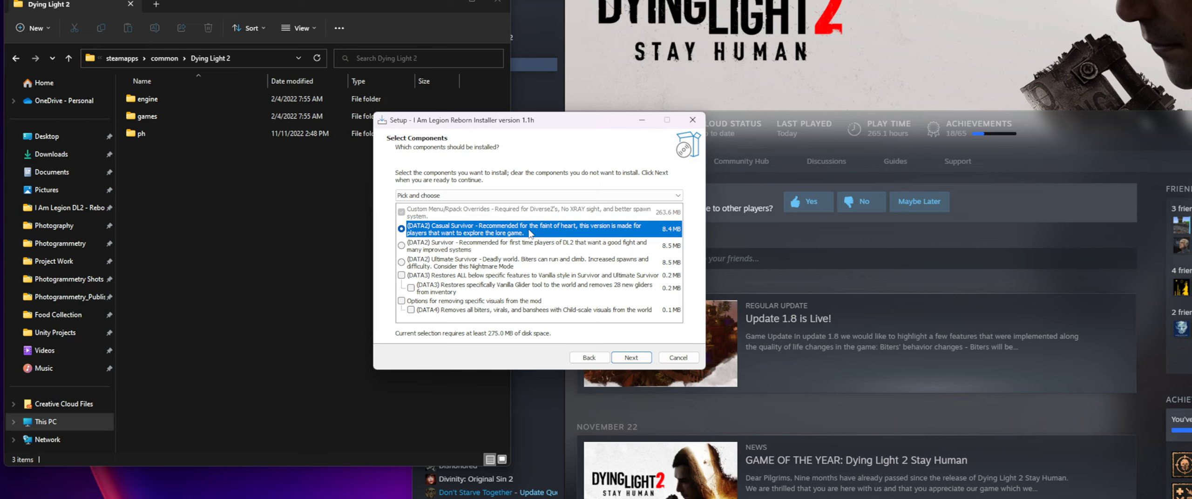
click(504, 243)
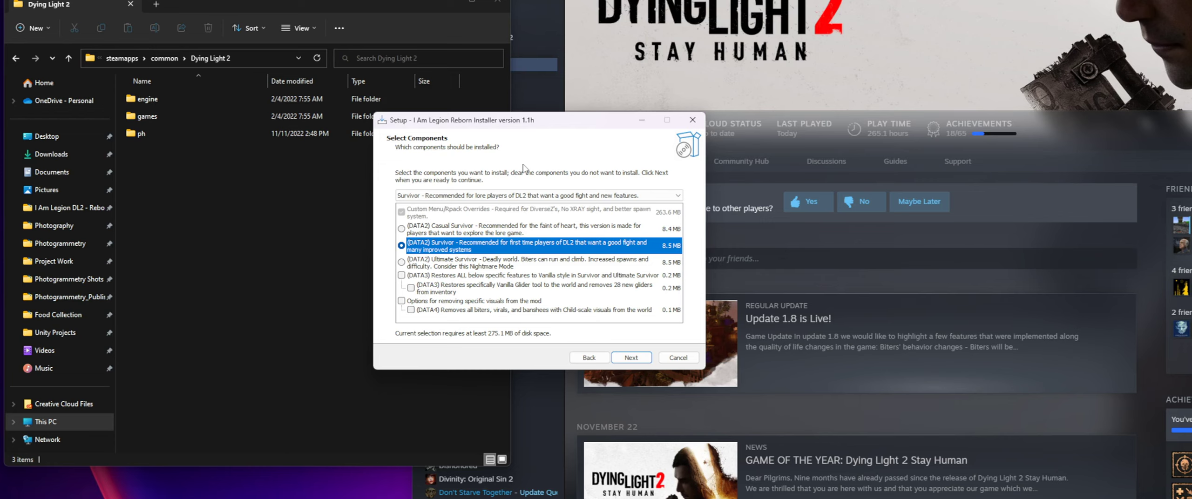
click(495, 263)
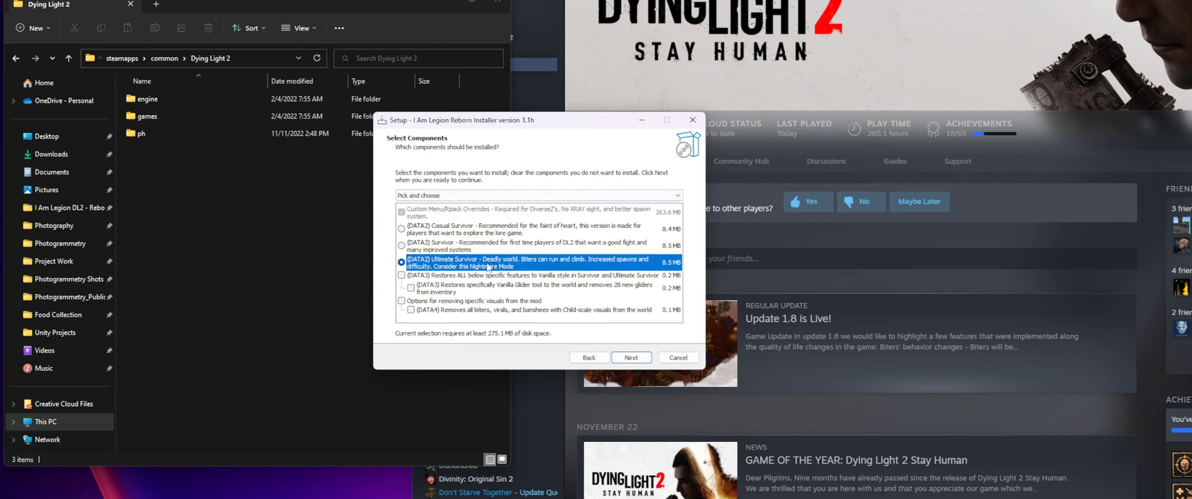
click(484, 252)
click(482, 266)
- Try the DATA3 vanilla restore options, including the vanilla glider component, on and off, and highlight the child-scale visuals removal option
click(411, 288)
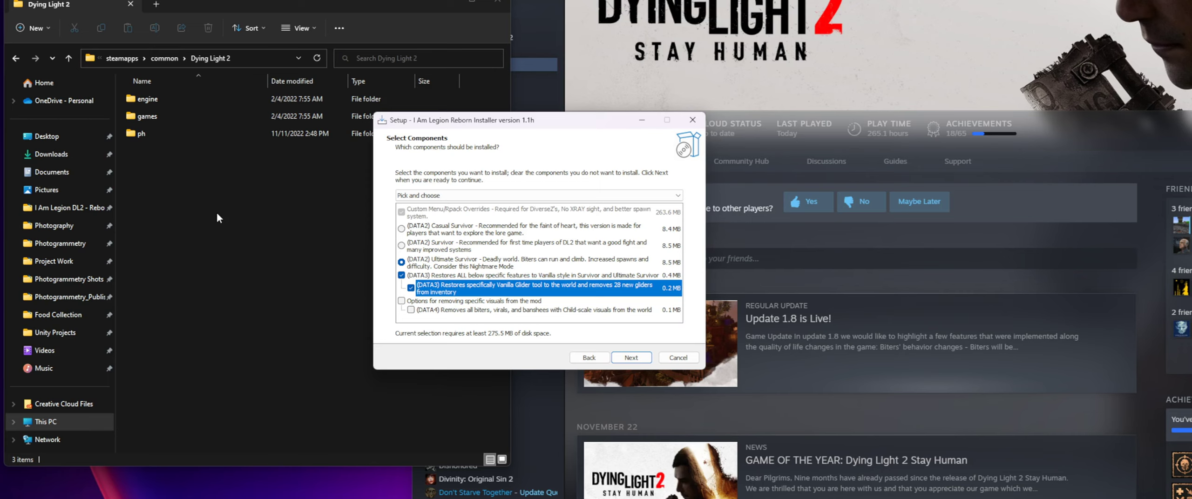
click(401, 276)
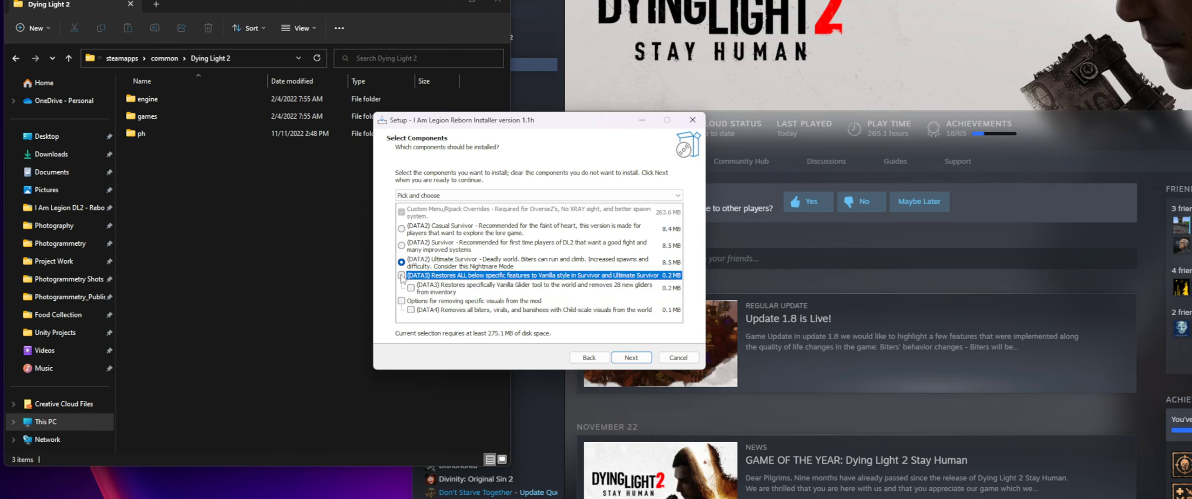
click(402, 275)
click(427, 311)
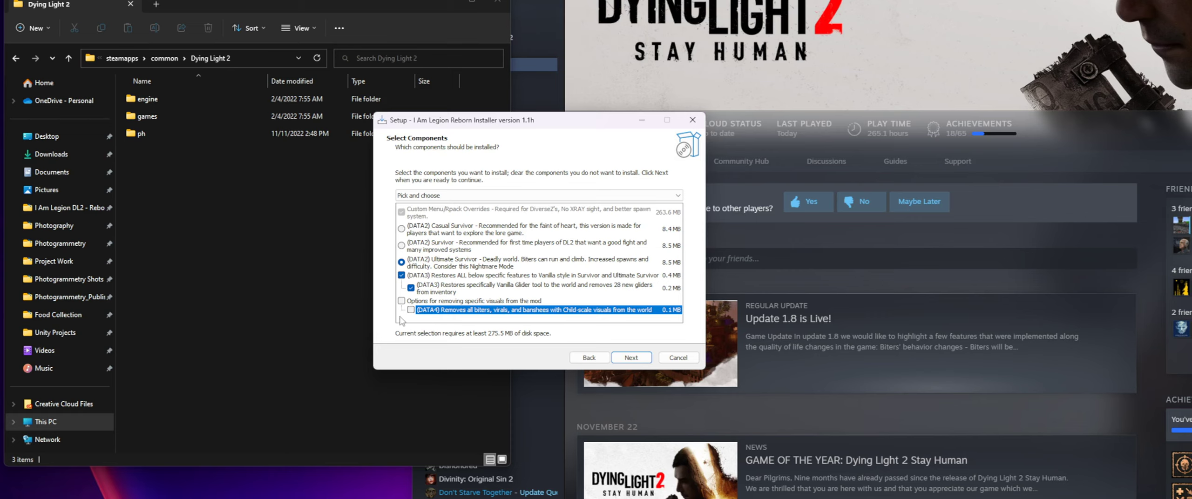
click(409, 290)
click(408, 277)
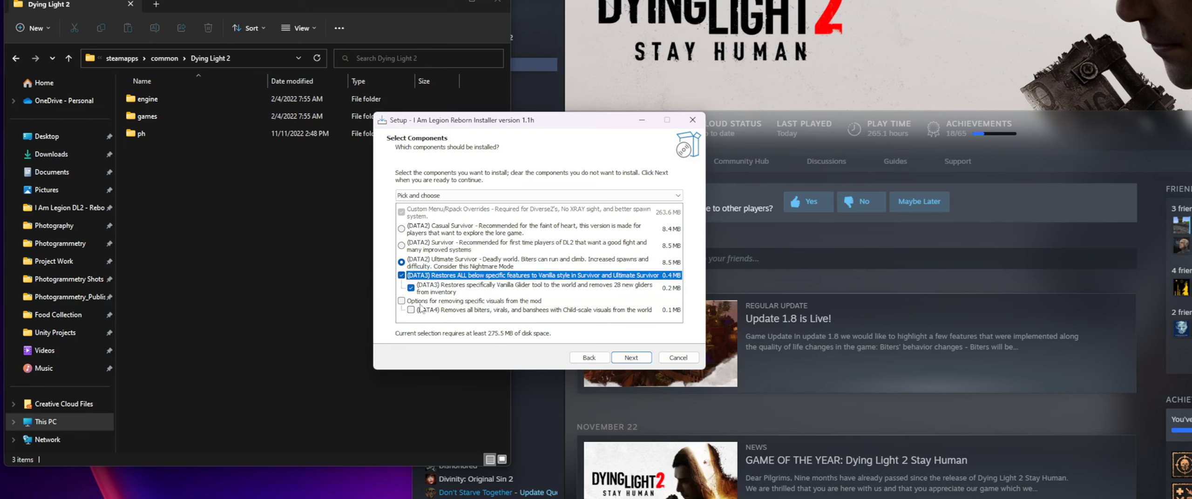
click(403, 275)
click(434, 315)
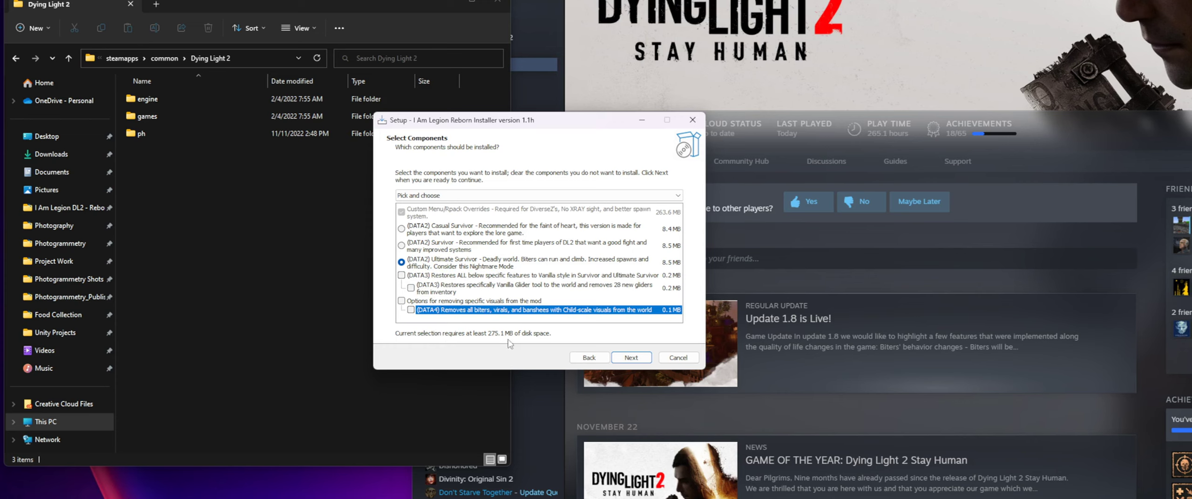
- Choose the [DATA2] Survivor version as the component to install and continue to the Start Menu folder page
click(447, 268)
click(446, 248)
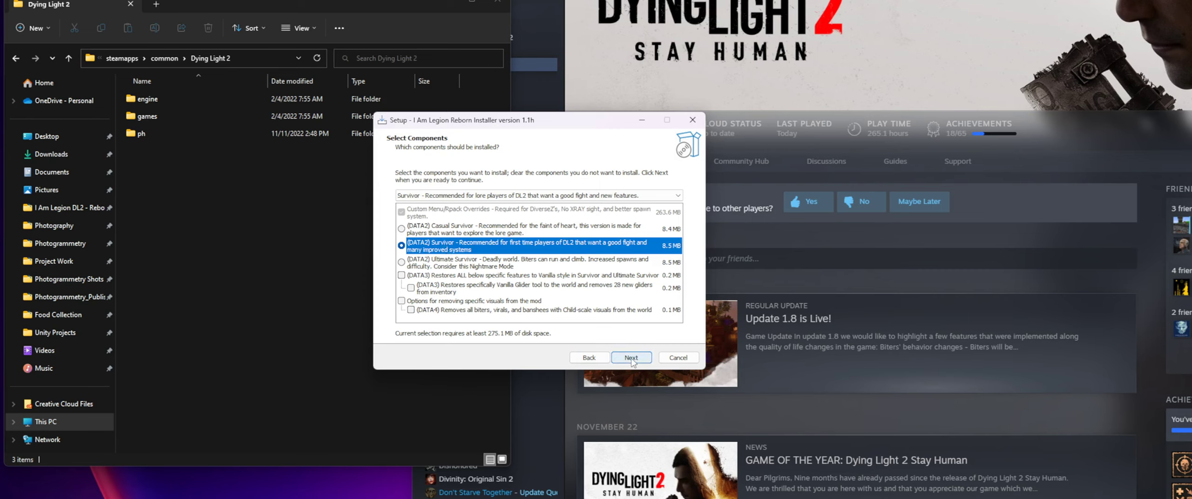
click(418, 213)
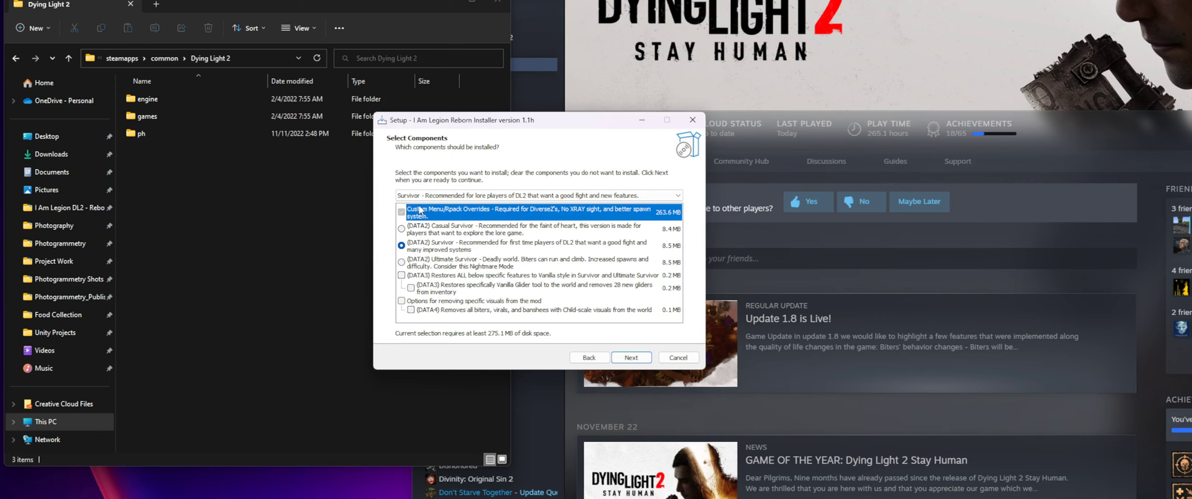
click(461, 253)
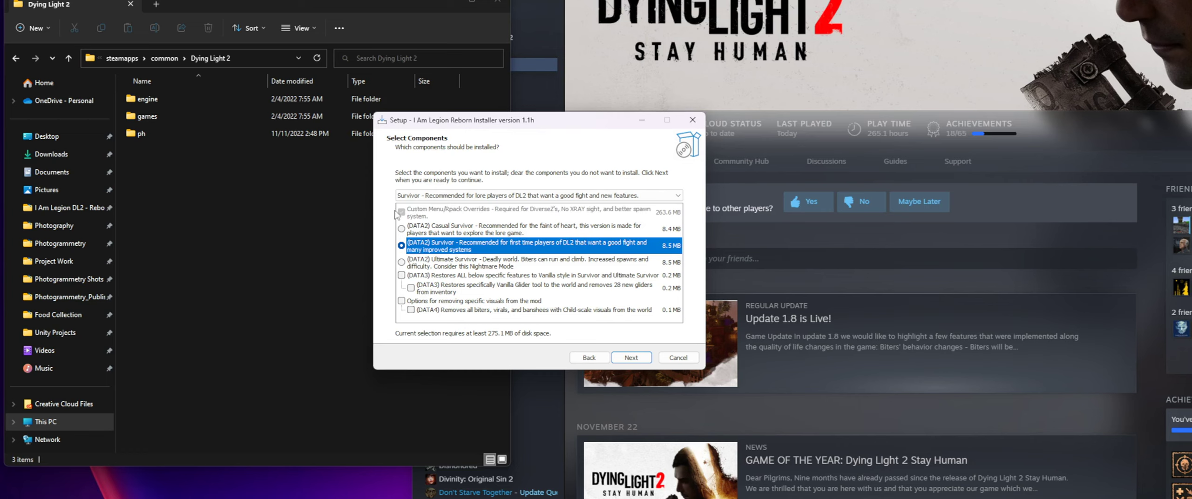
click(631, 357)
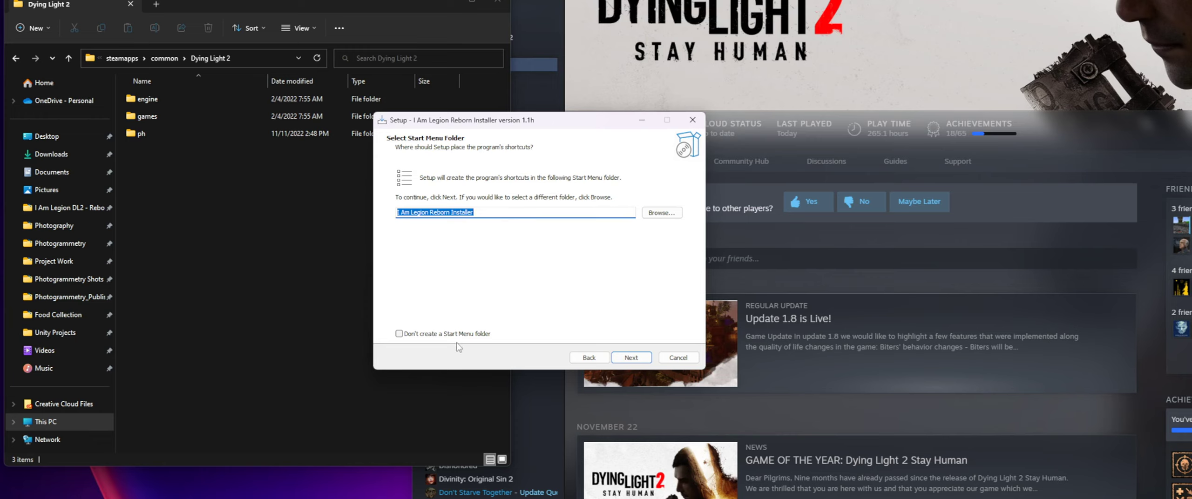
- Keep the I Am Legion Reborn Installer Start Menu folder, review the destination and components summary, and start the installation
click(437, 334)
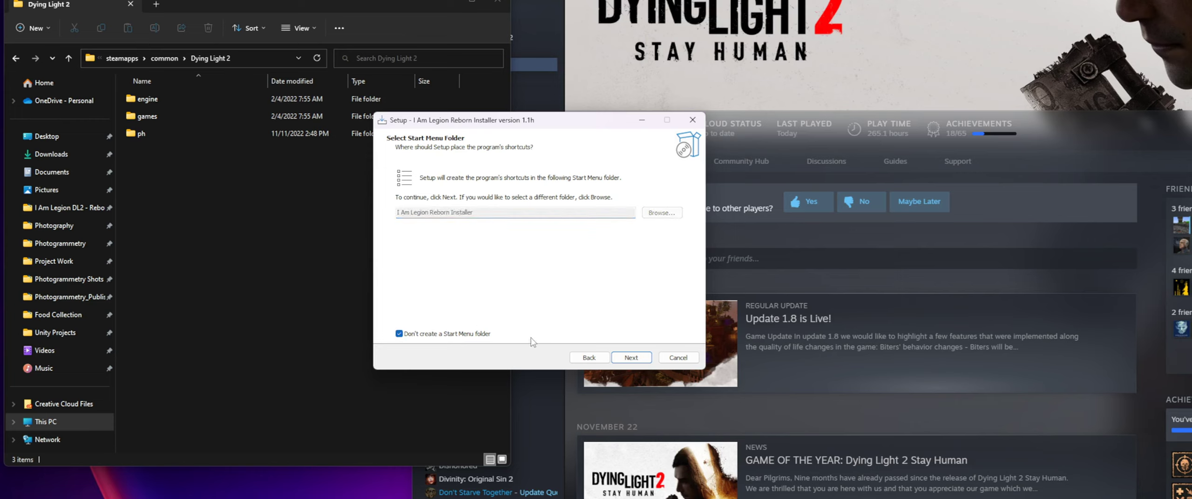
click(458, 334)
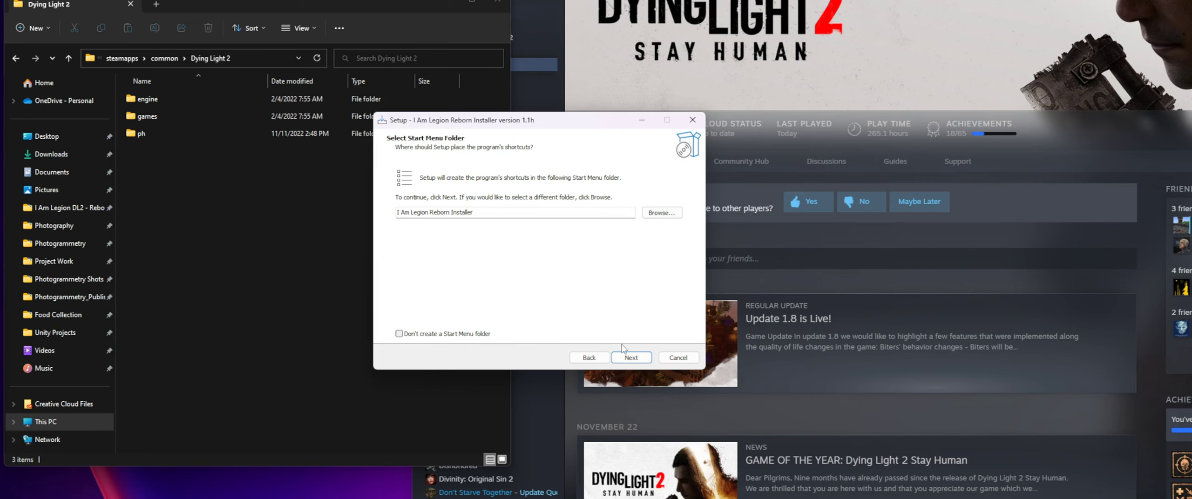
click(629, 357)
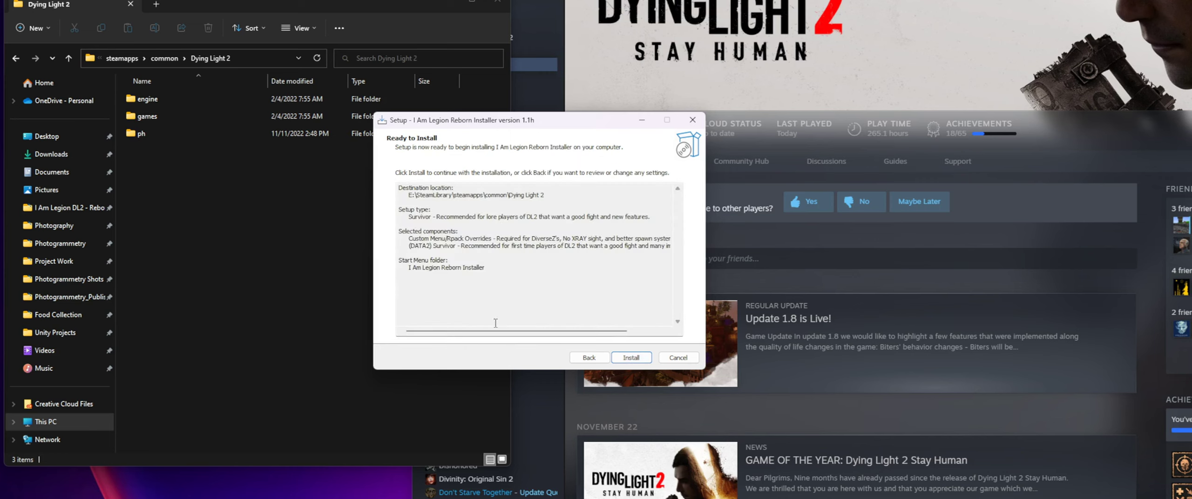
drag(403, 270, 394, 218)
click(479, 277)
click(631, 358)
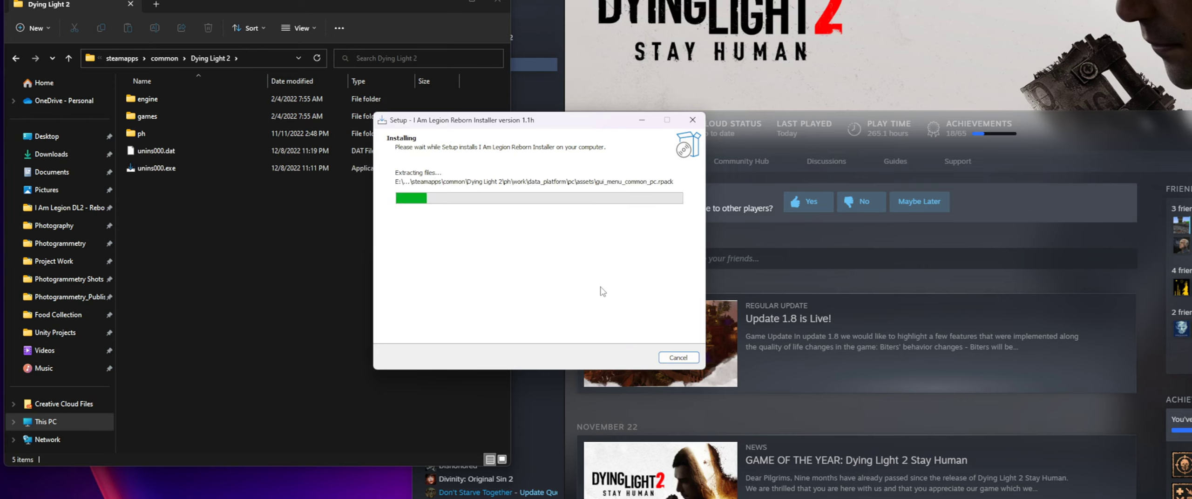
- Revisit Dying Light 2's local files properties in Steam, locate unins000.exe in the game's install folder, and close the properties
mouse_move(302, 2)
mouse_down()
mouse_move(310, 13)
mouse_move(299, 12)
mouse_up()
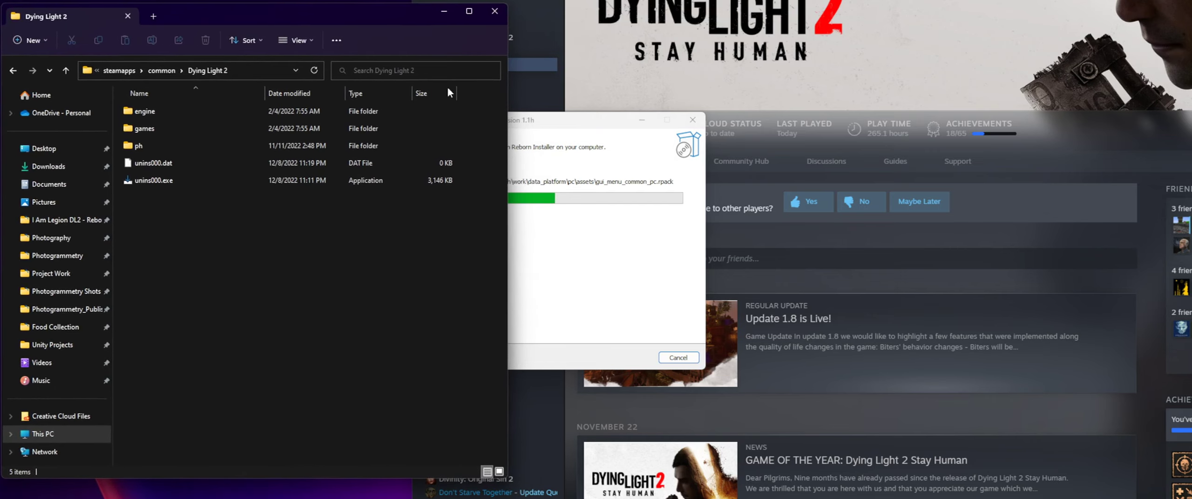
click(562, 129)
drag(563, 129, 688, 142)
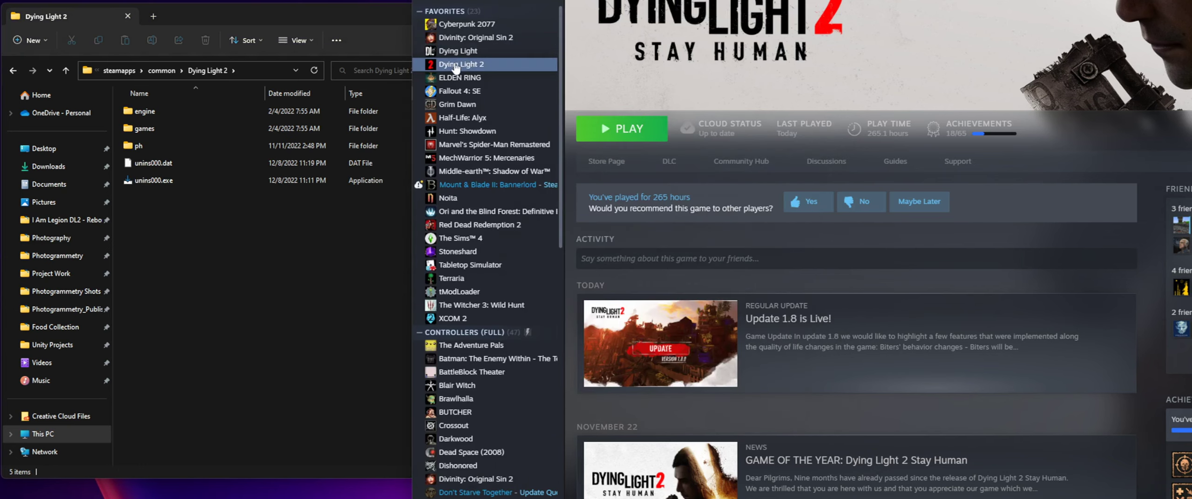
right_click(456, 66)
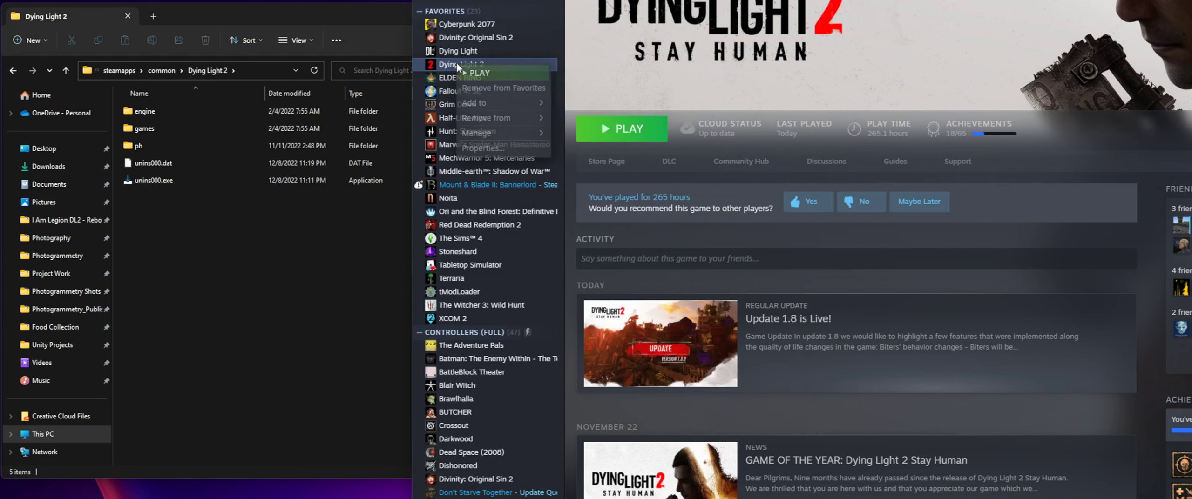
click(484, 151)
click(539, 233)
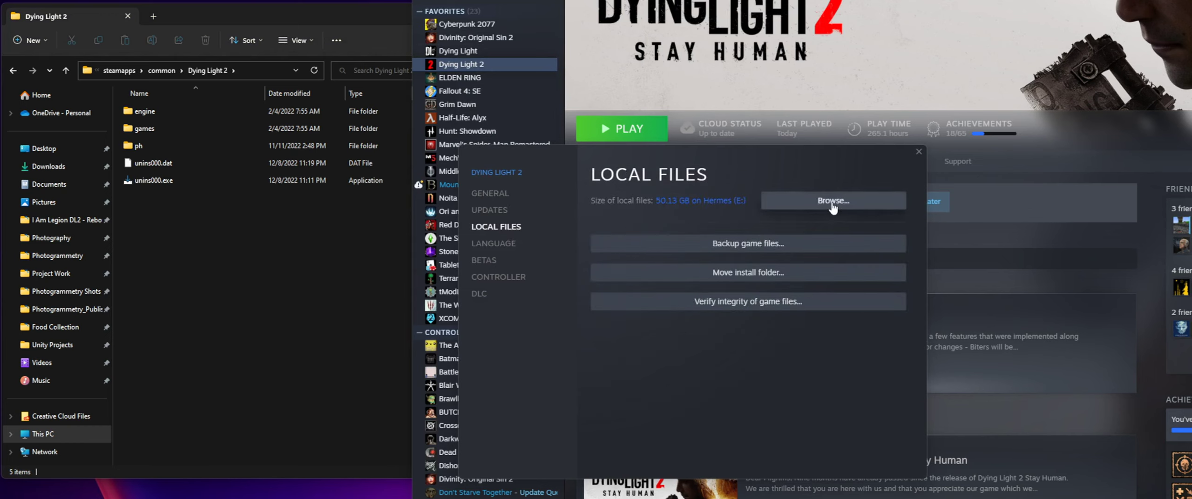
click(875, 195)
click(148, 182)
click(918, 151)
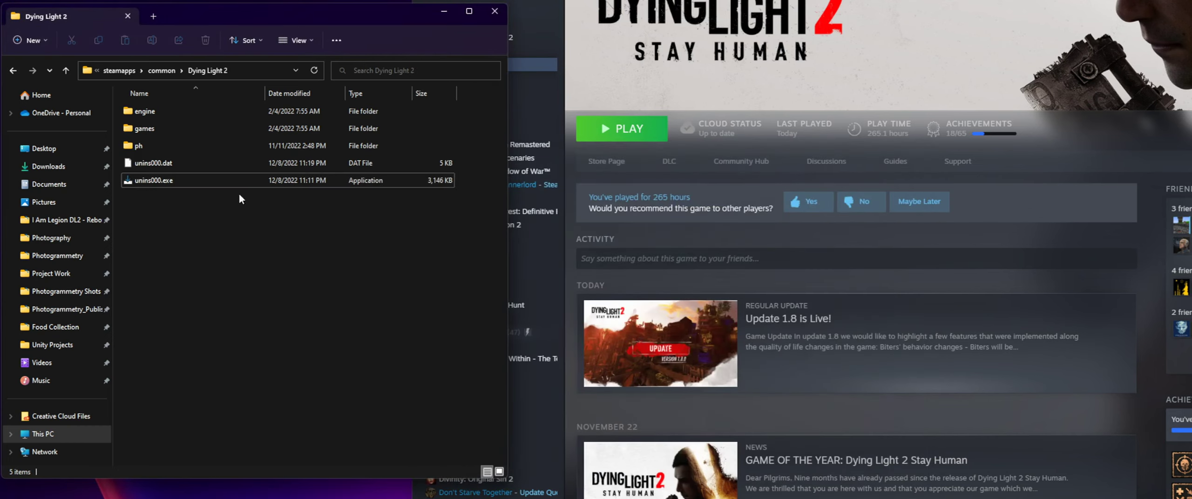
- Run the unins000.exe uninstaller from the Dying Light 2 folder and decline removing the mod
double_click(179, 184)
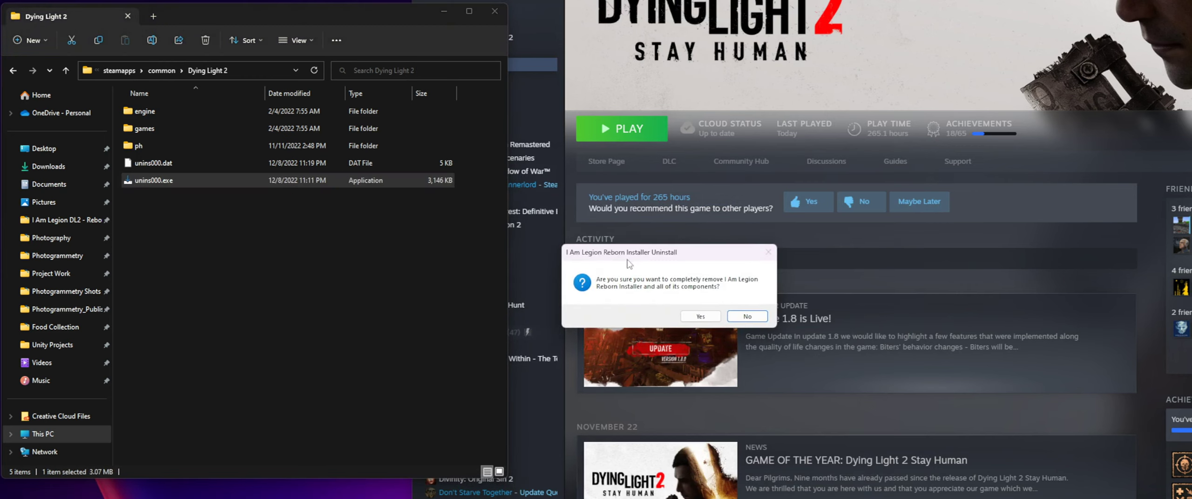
click(746, 318)
click(273, 258)
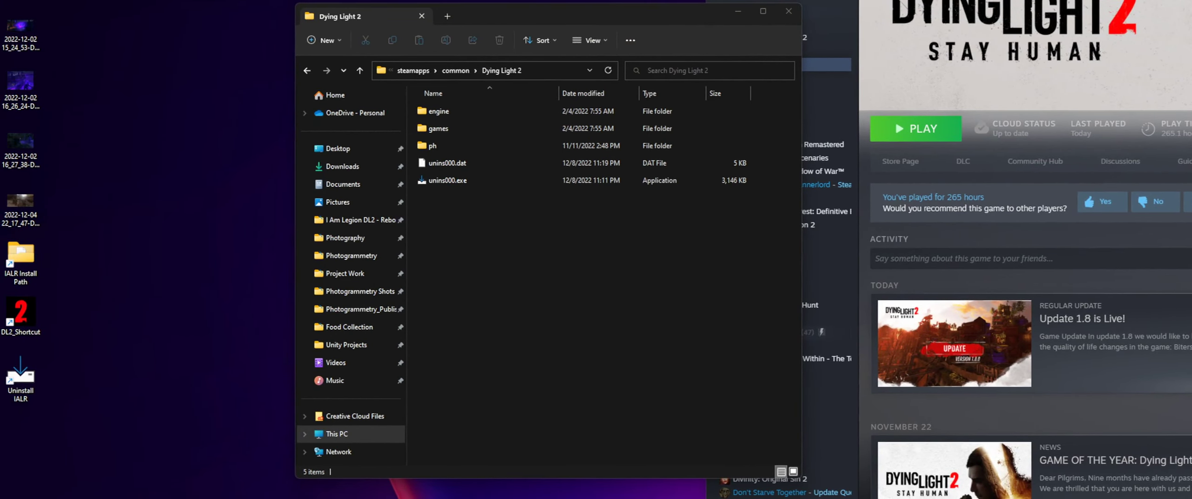
- Move the IALR Install Path, DL2_Shortcut and Uninstall IALR shortcuts together into open desktop space and open IALR Install Path
drag(69, 411, 111, 269)
click(196, 279)
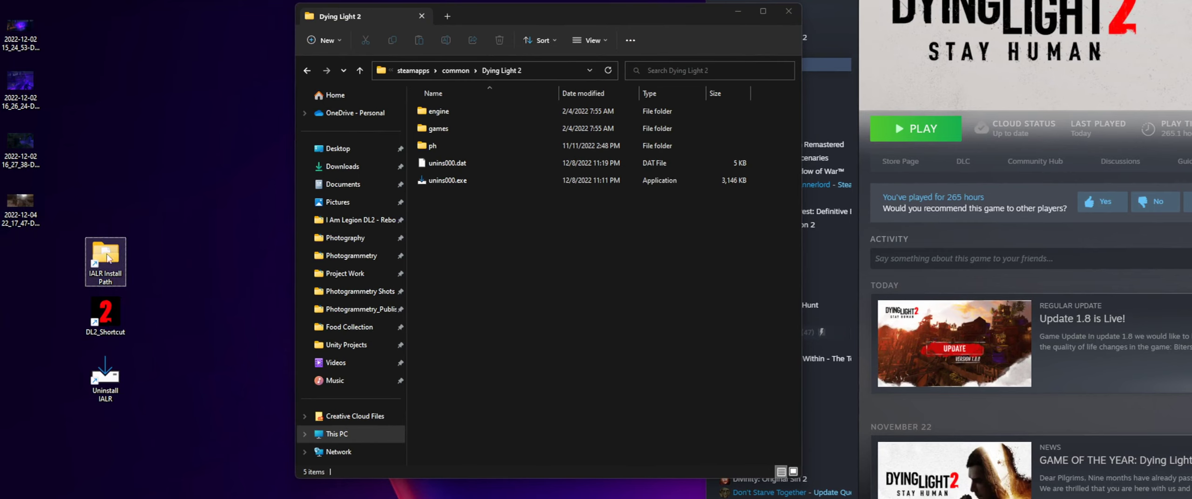
double_click(107, 256)
click(789, 10)
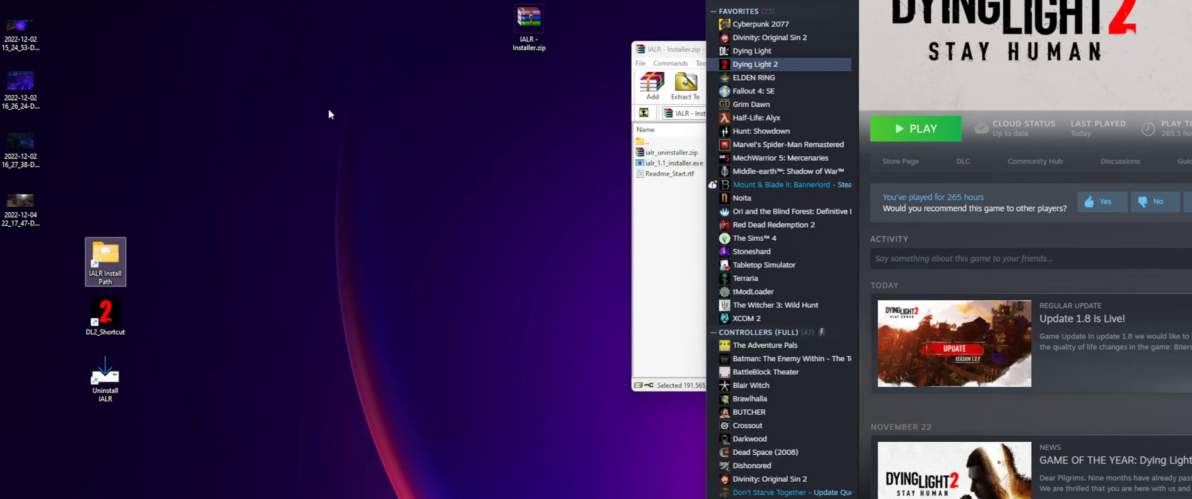
click(328, 112)
double_click(107, 257)
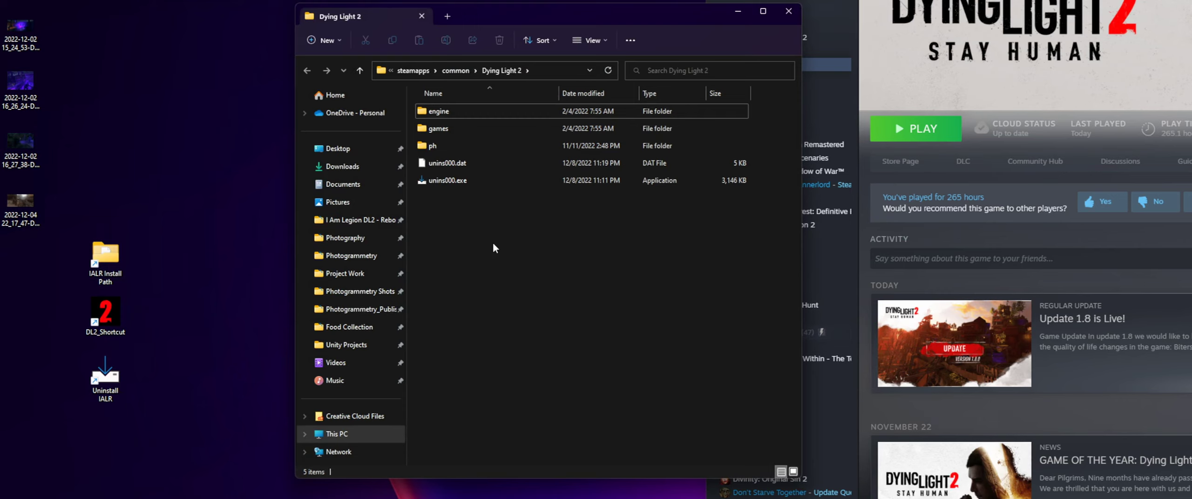
click(102, 258)
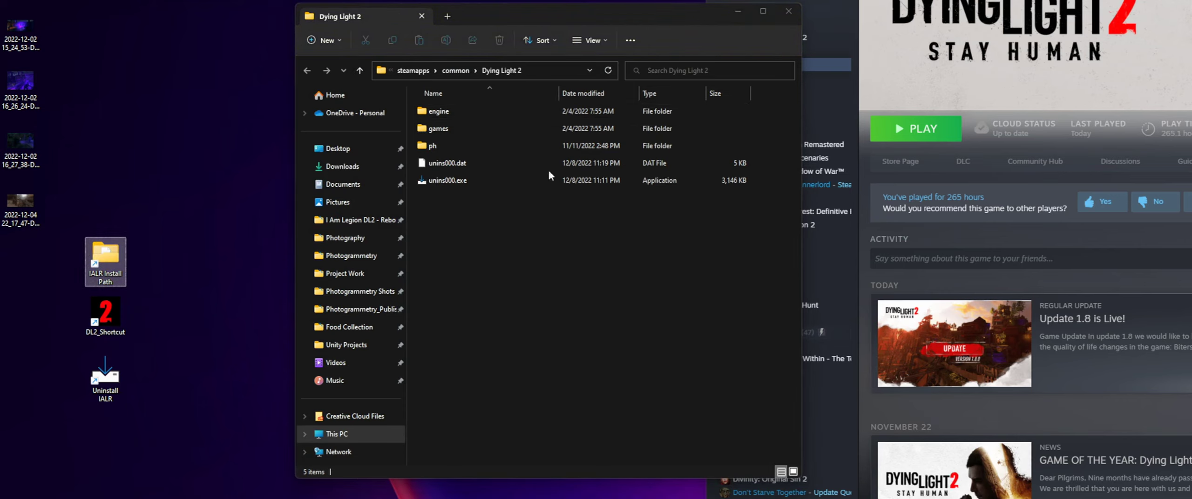
- Check the game folder's engine, games and ph folders, run the Uninstall IALR desktop shortcut and decline removing the mod
drag(412, 150, 431, 97)
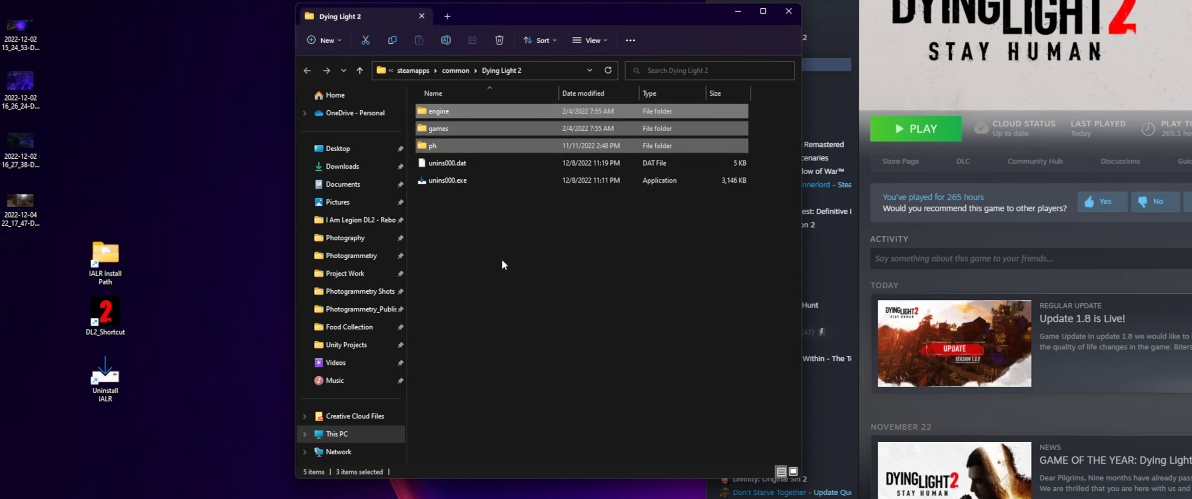
click(500, 266)
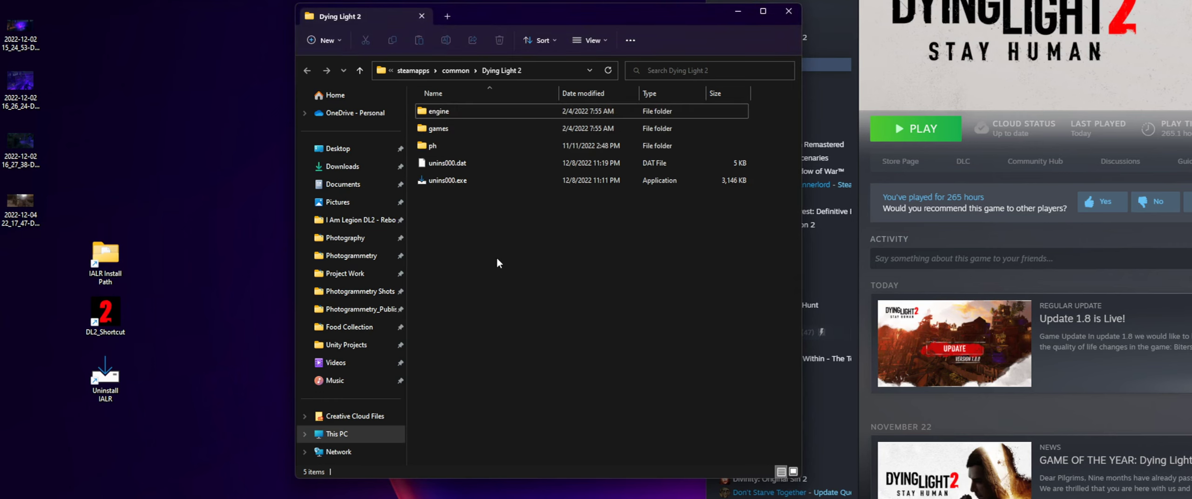
click(105, 314)
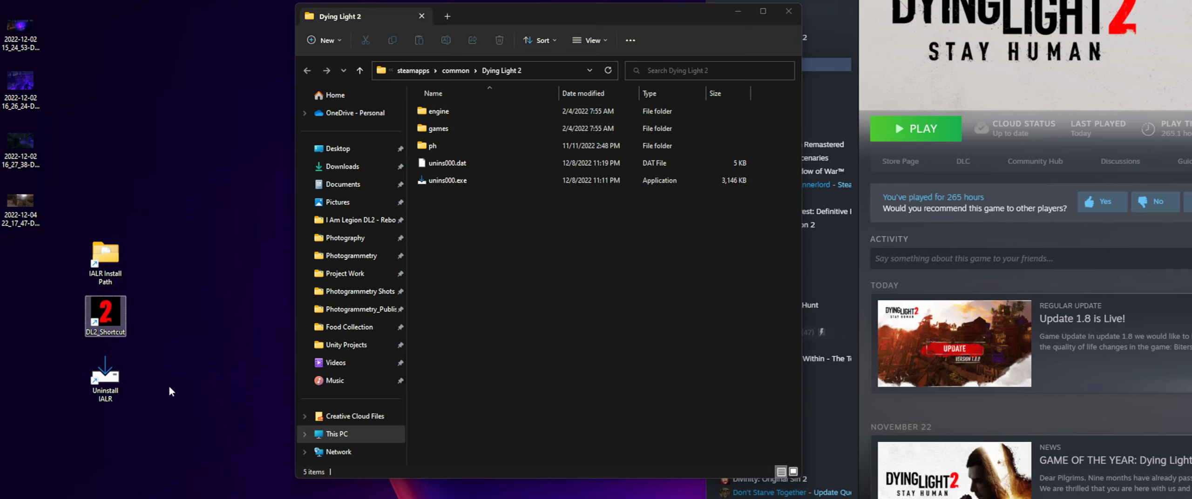
click(105, 378)
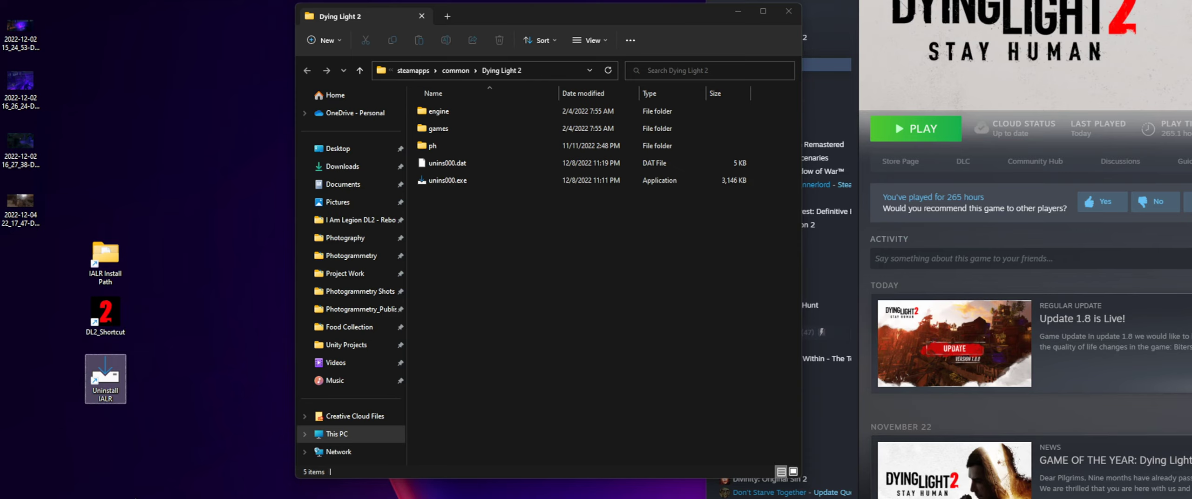
double_click(104, 374)
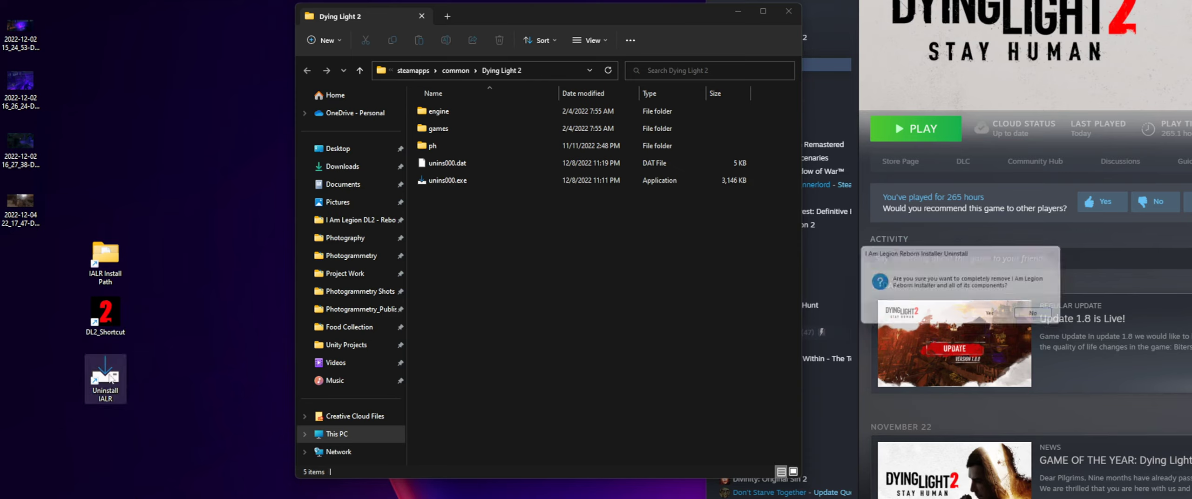
click(993, 317)
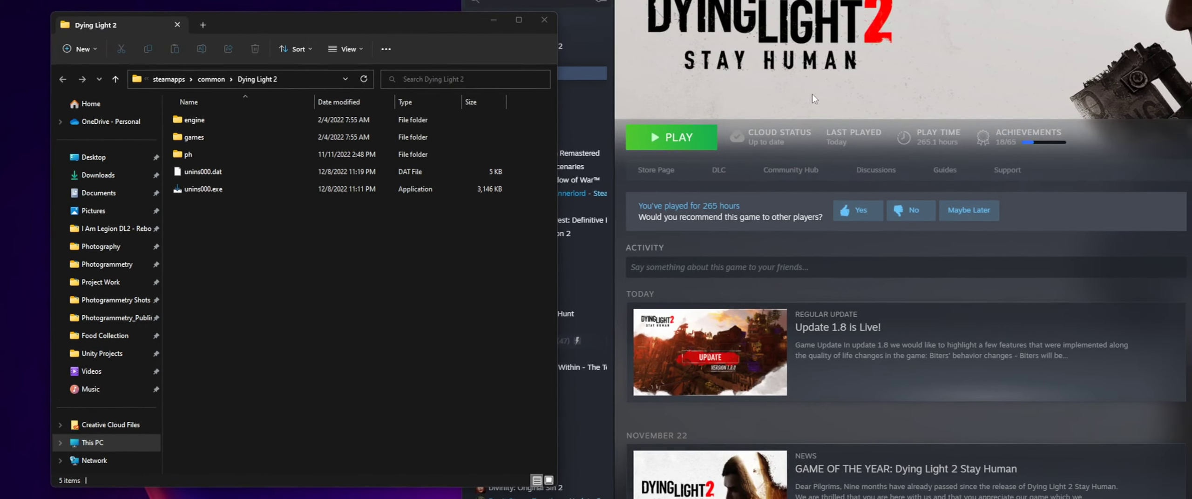
- Open the source folder inside Dying Light 2's ph folder and locate data2.pak
click(362, 303)
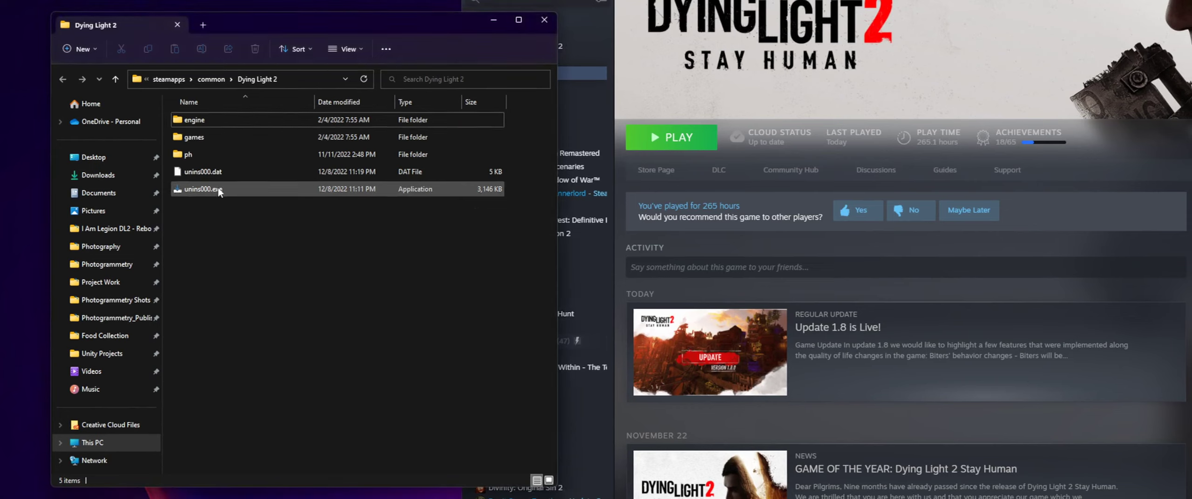
double_click(215, 152)
double_click(199, 140)
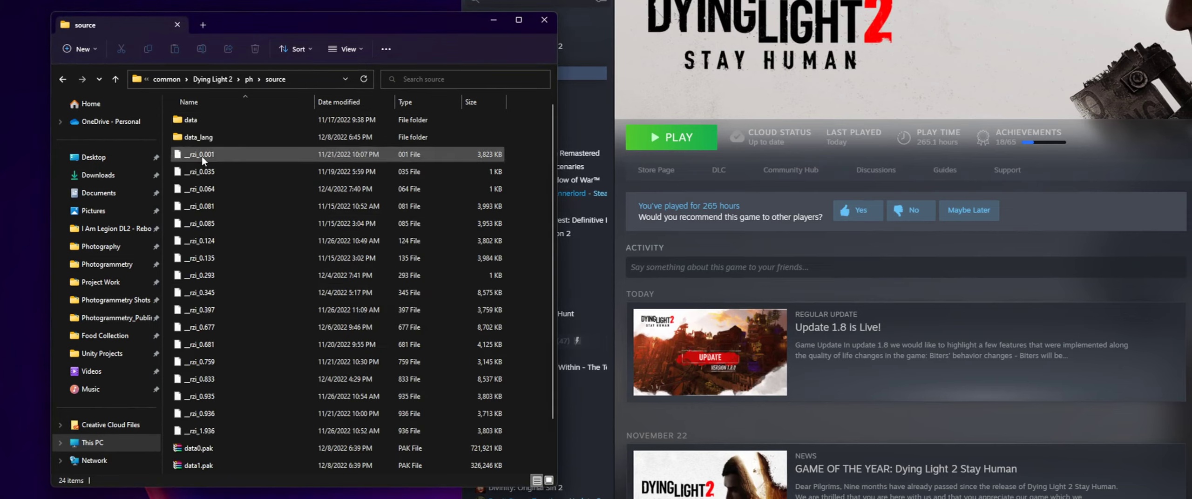
click(207, 434)
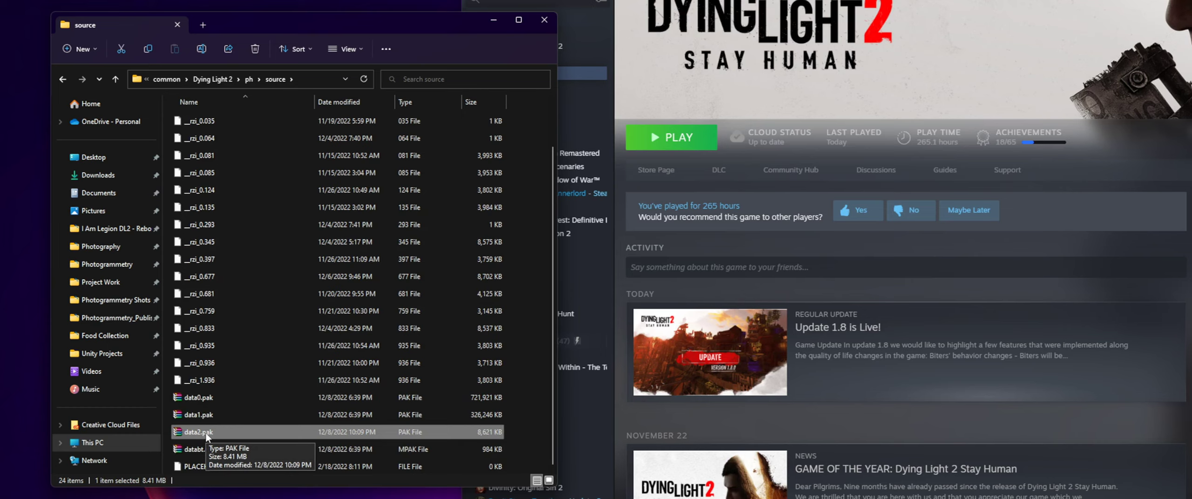
click(171, 436)
click(172, 436)
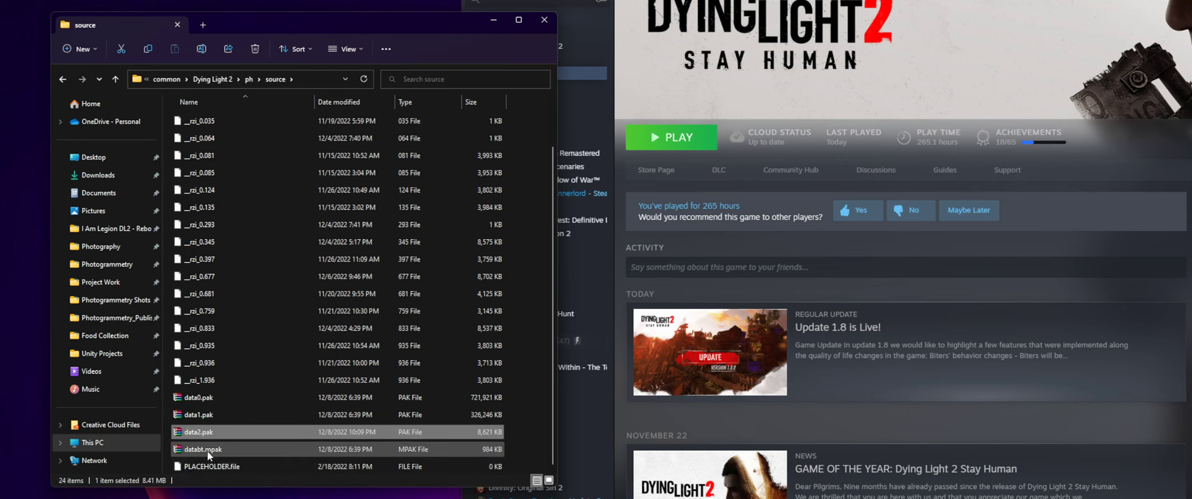
click(170, 435)
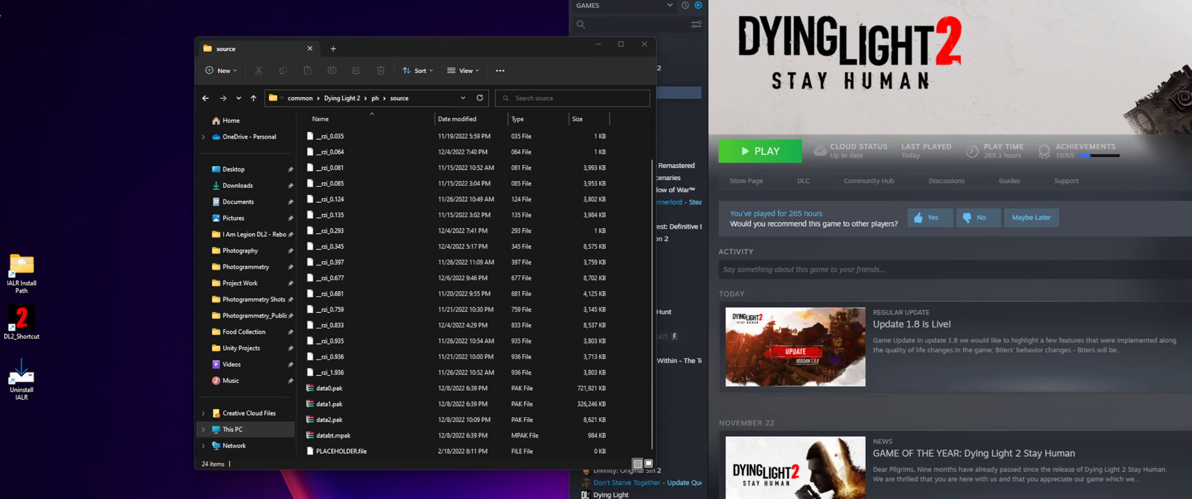
- Switch to Steam, view the verify integrity option in Dying Light 2's local files properties, and close the properties
key(alt+Tab)
right_click(615, 94)
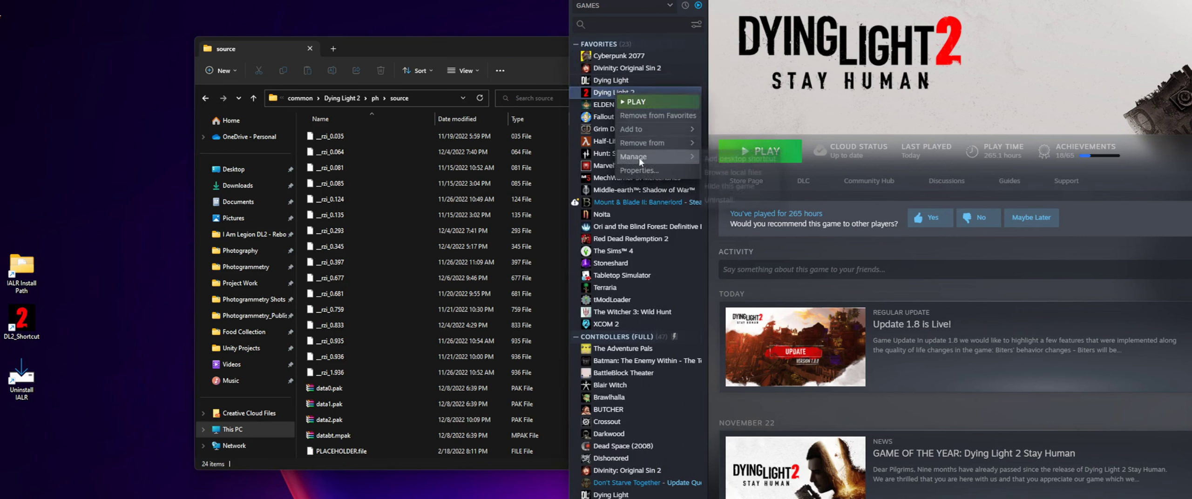
click(638, 170)
click(668, 246)
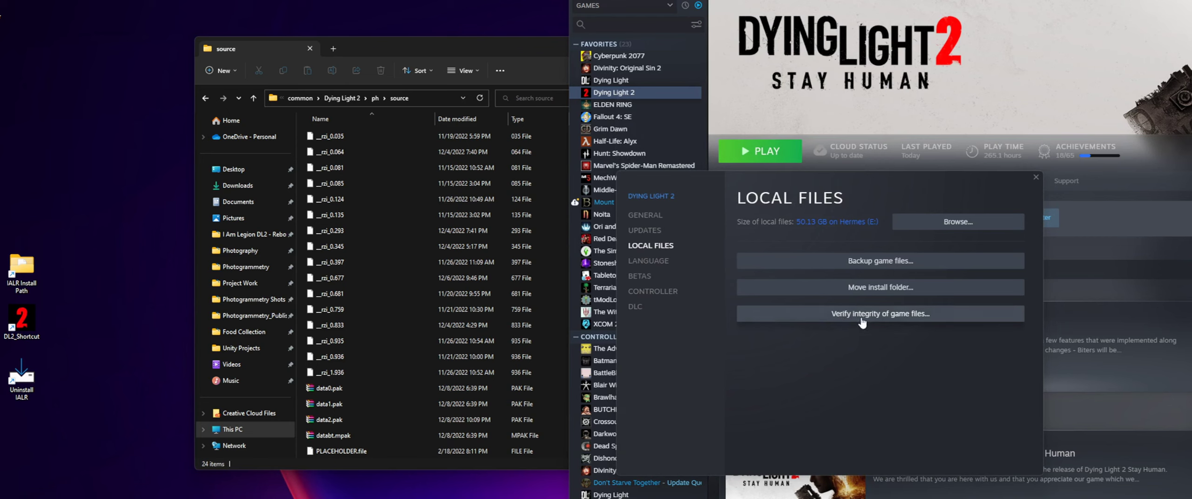
click(1035, 178)
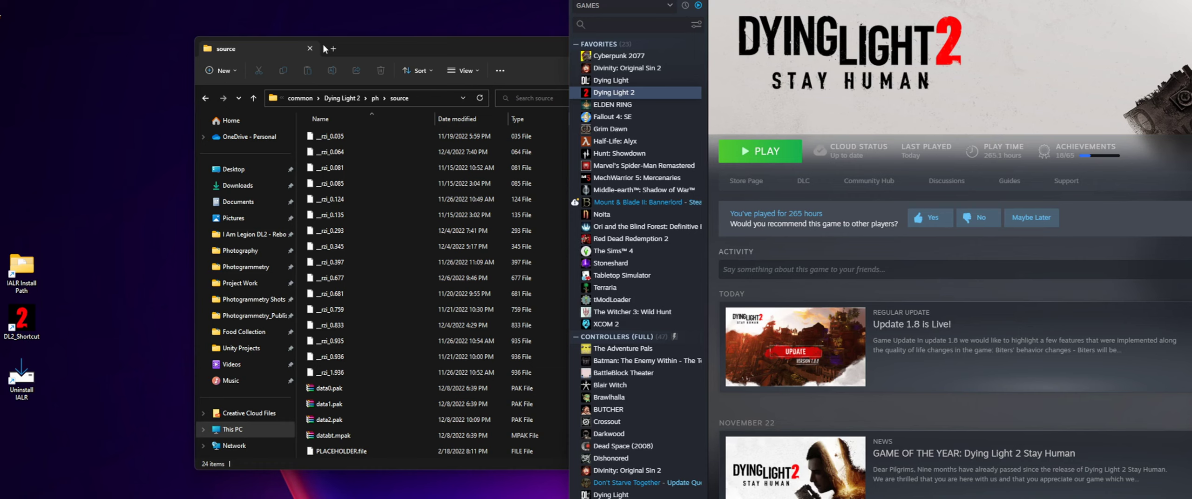
- Return to the I Am Legion Reborn setup wizard, finish it, and close the IALR - Installer.zip archive window
click(379, 339)
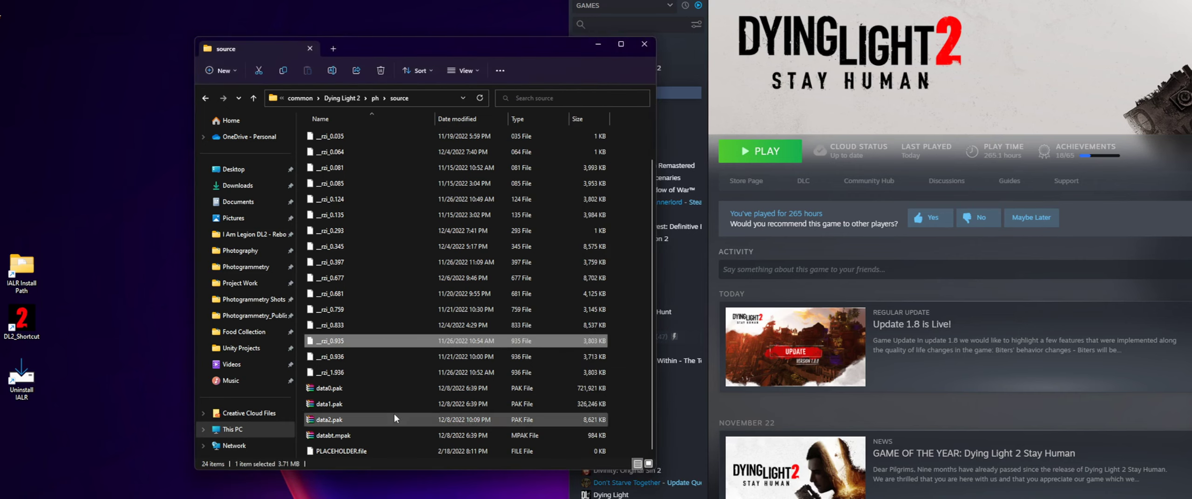
click(470, 498)
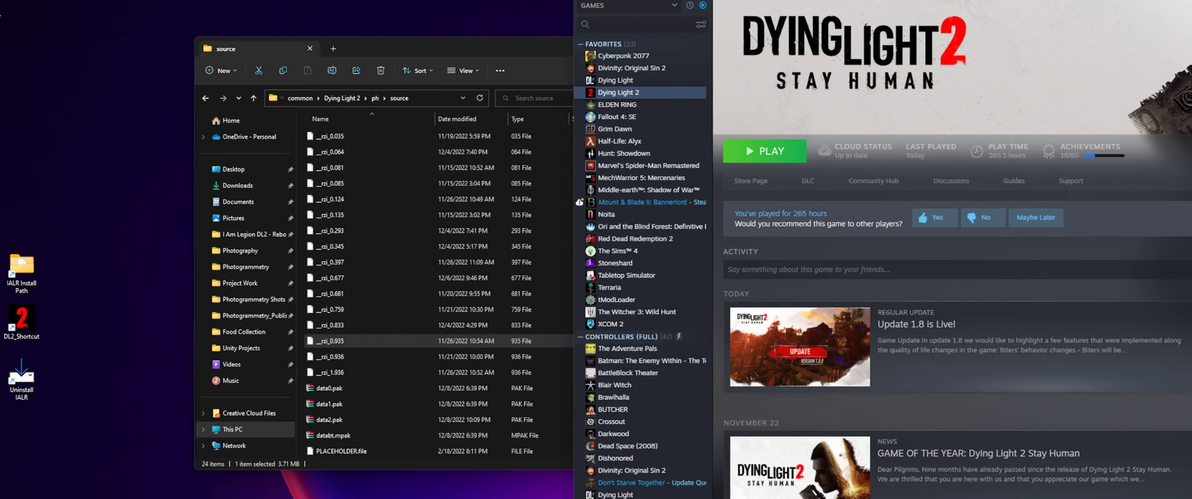
click(470, 498)
click(812, 392)
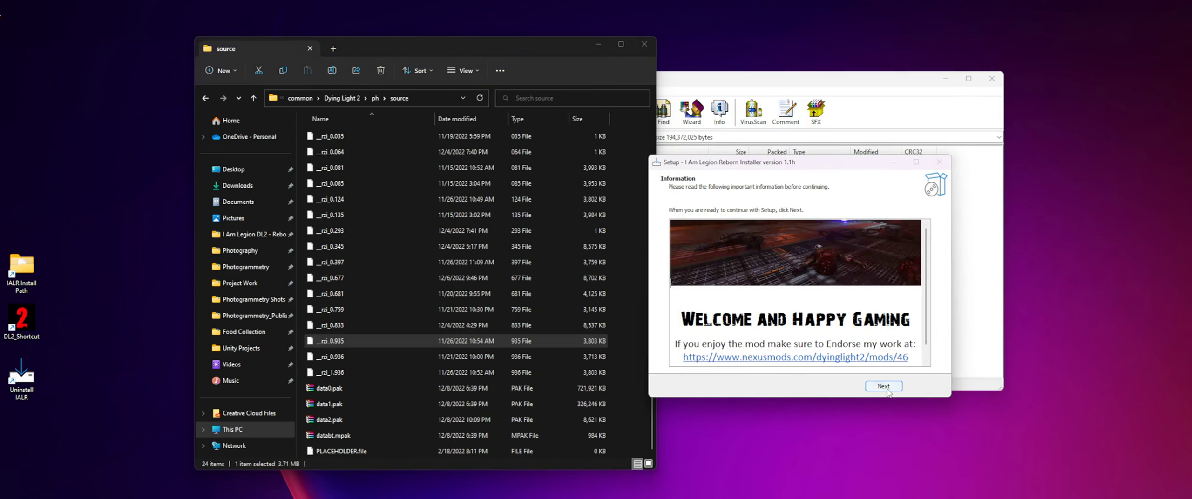
click(891, 390)
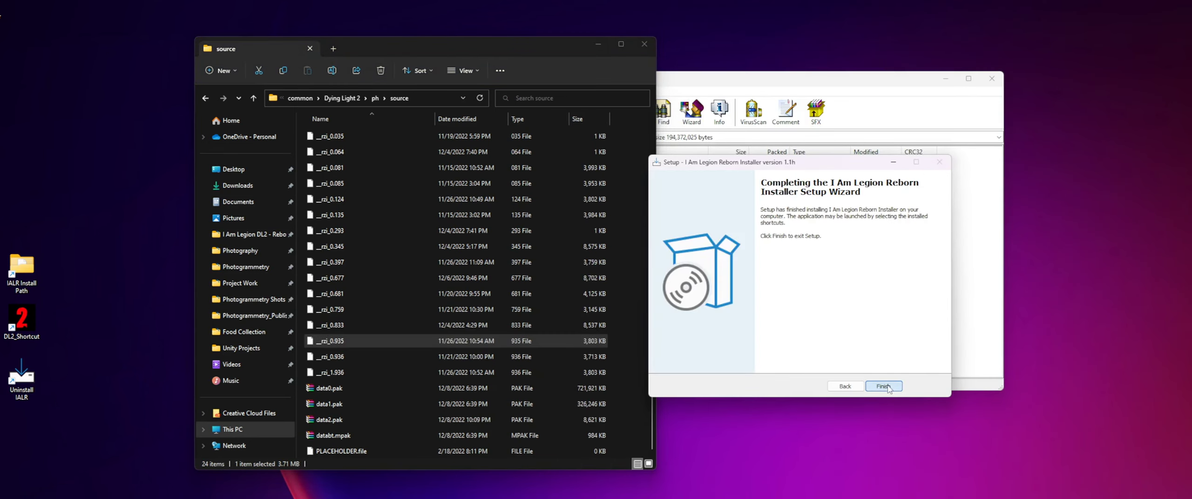
click(891, 390)
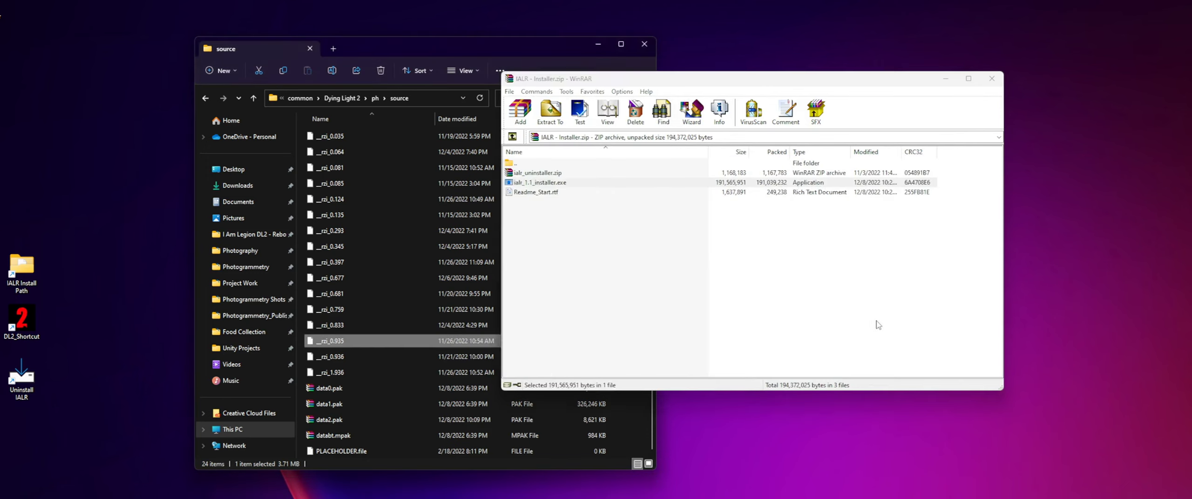
click(991, 78)
- Close the source folder window and move the IALR Install Path shortcut into open desktop space
drag(529, 48, 779, 63)
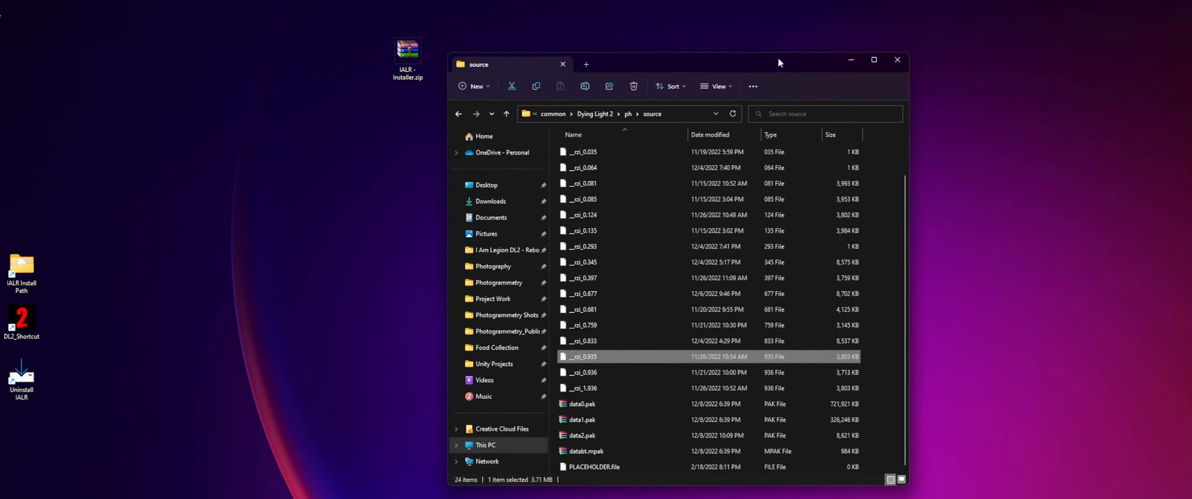
click(742, 7)
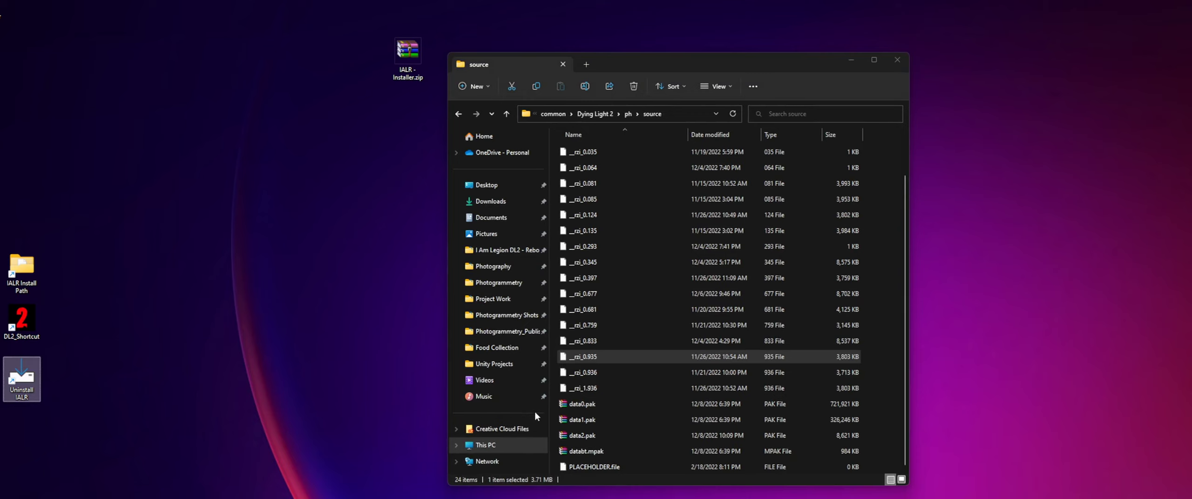
drag(655, 57, 656, 45)
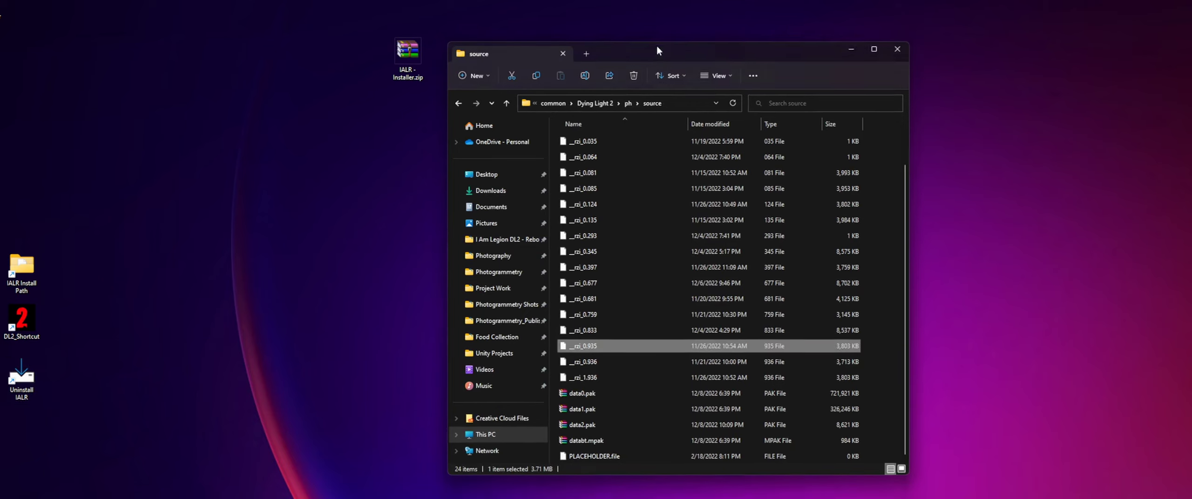
click(896, 49)
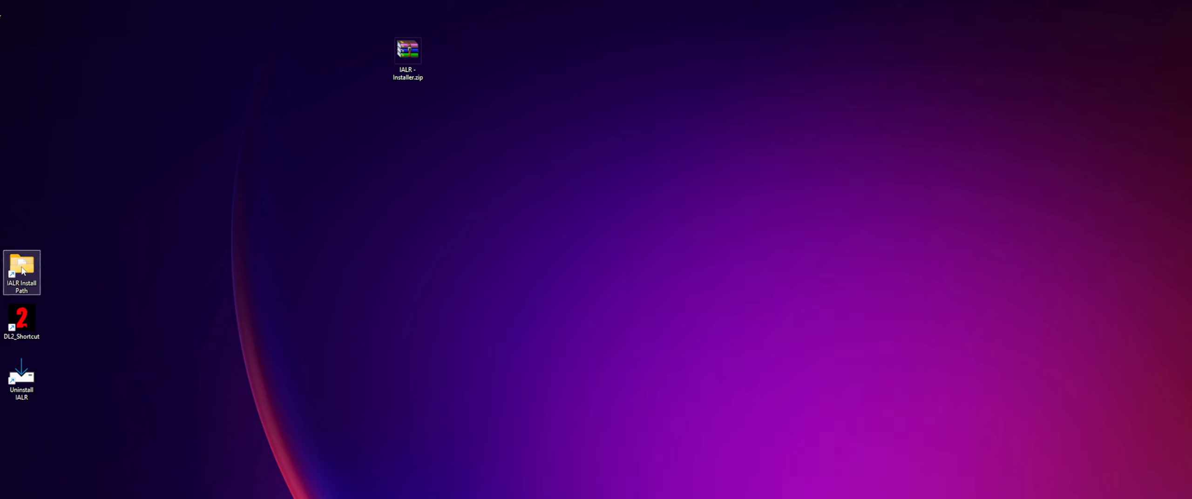
drag(24, 271, 255, 271)
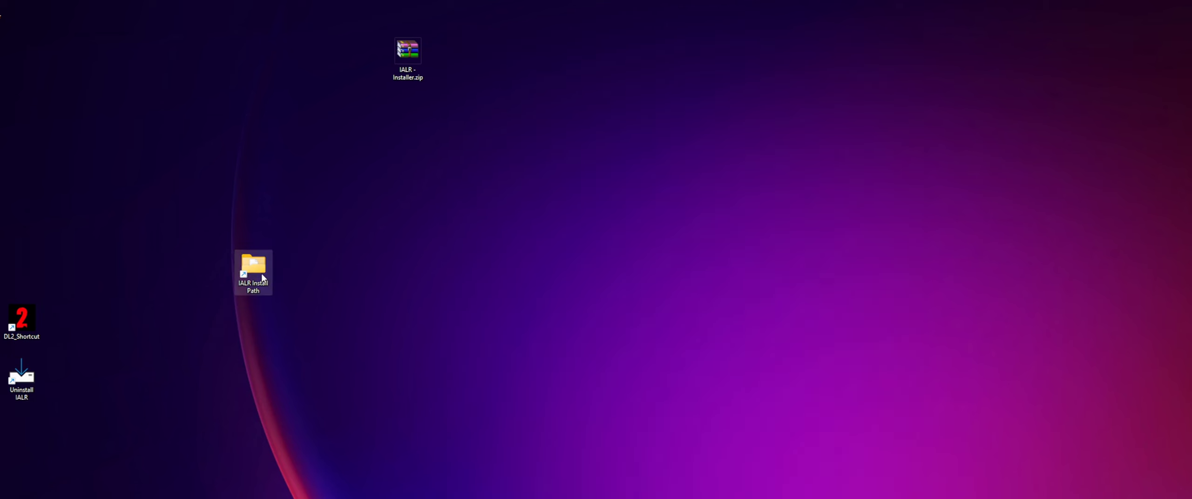
- Open the IALR Install Path shortcut, go to the source folder inside ph, and select data2.pak
double_click(262, 277)
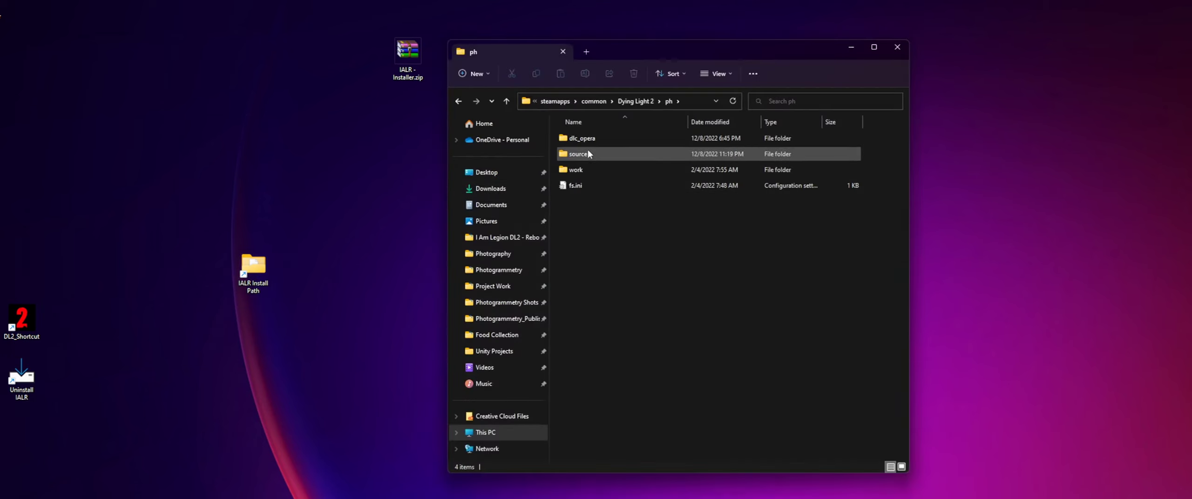
double_click(587, 155)
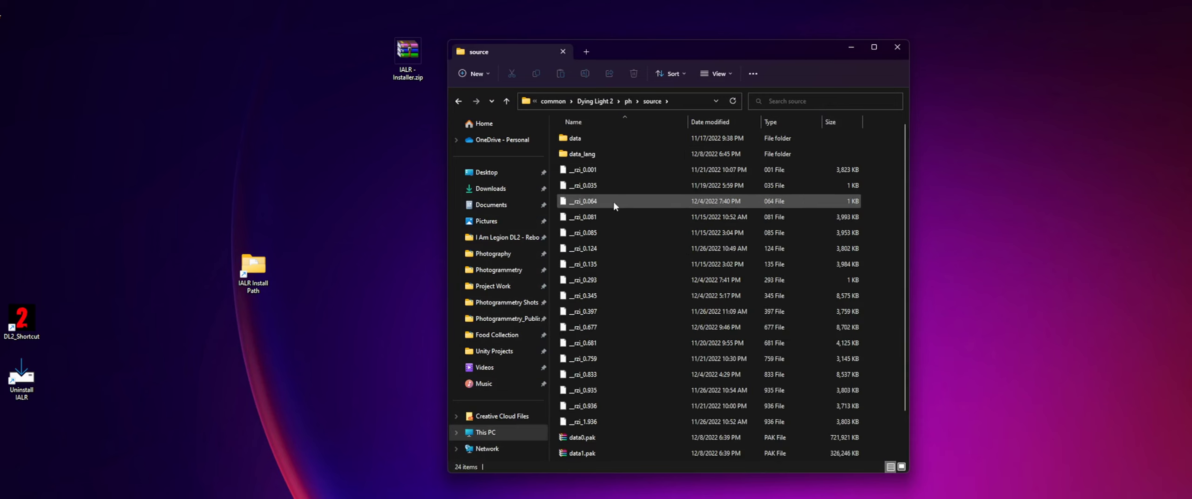
scroll(671, 377, down, 1)
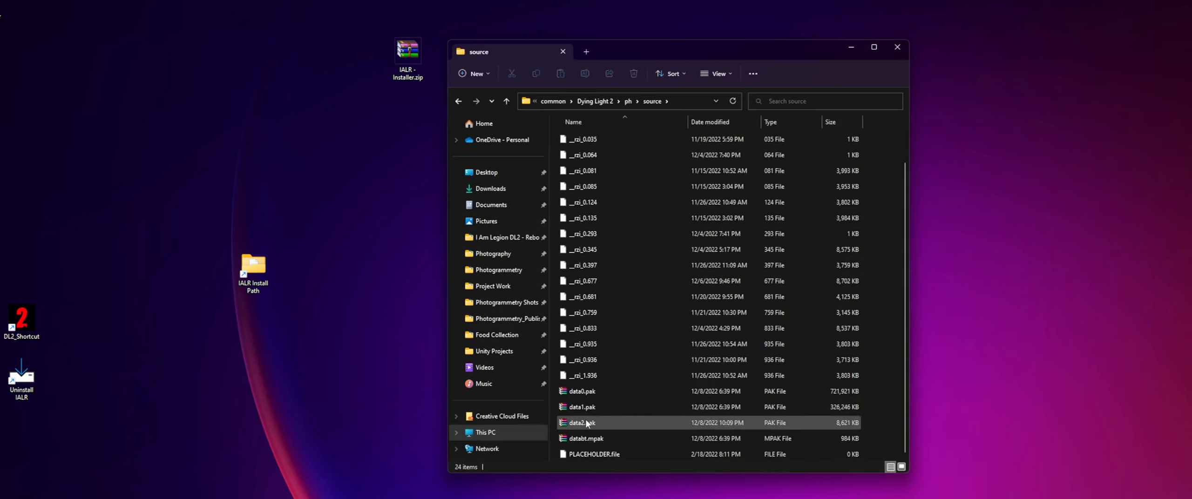
click(619, 423)
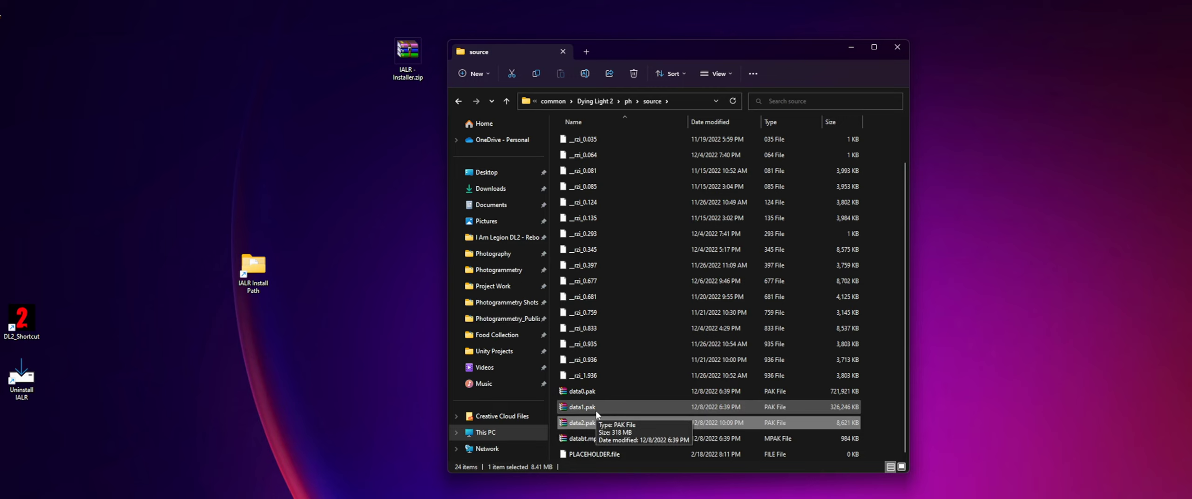
- View the choice of apps for opening data2.pak and dismiss it without choosing one
right_click(587, 425)
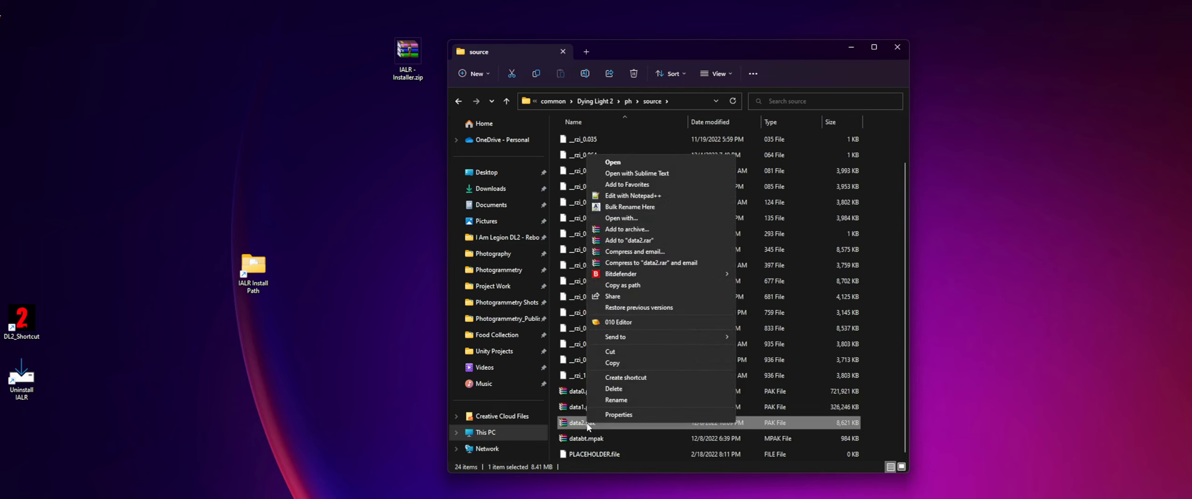
click(632, 218)
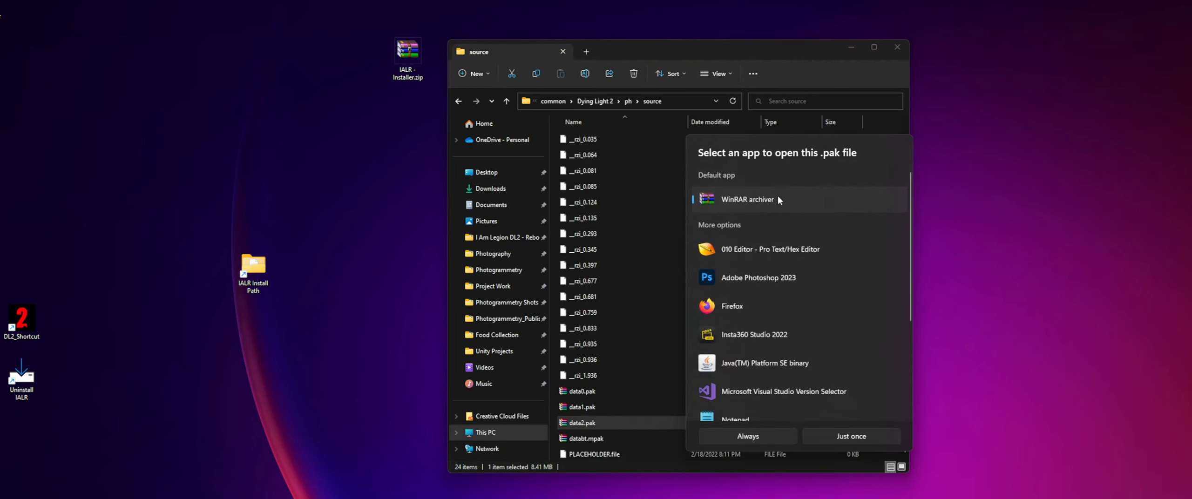
click(949, 152)
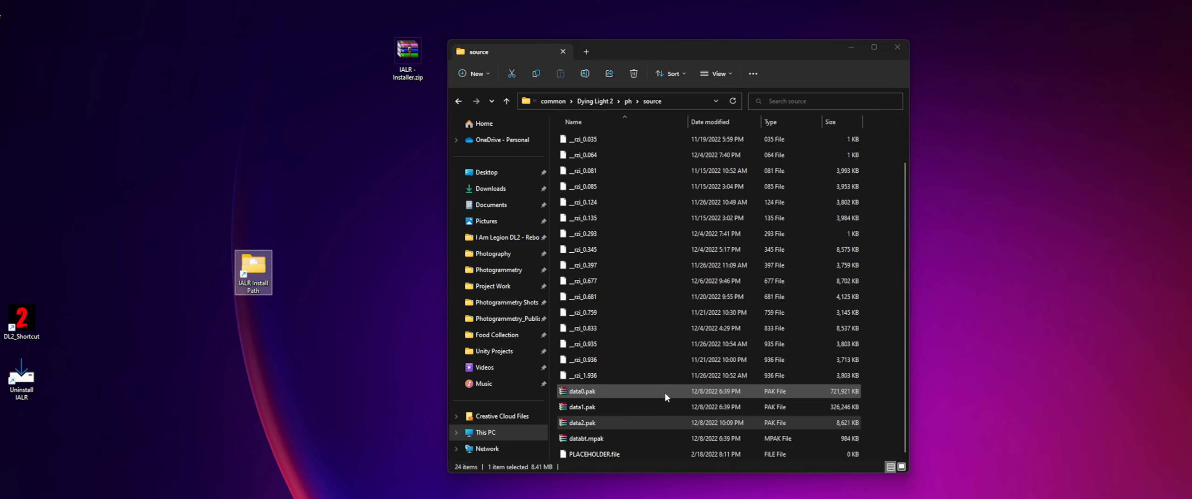
- Open data2.pak in WinRAR and browse to the datapresets folder inside ai
double_click(596, 422)
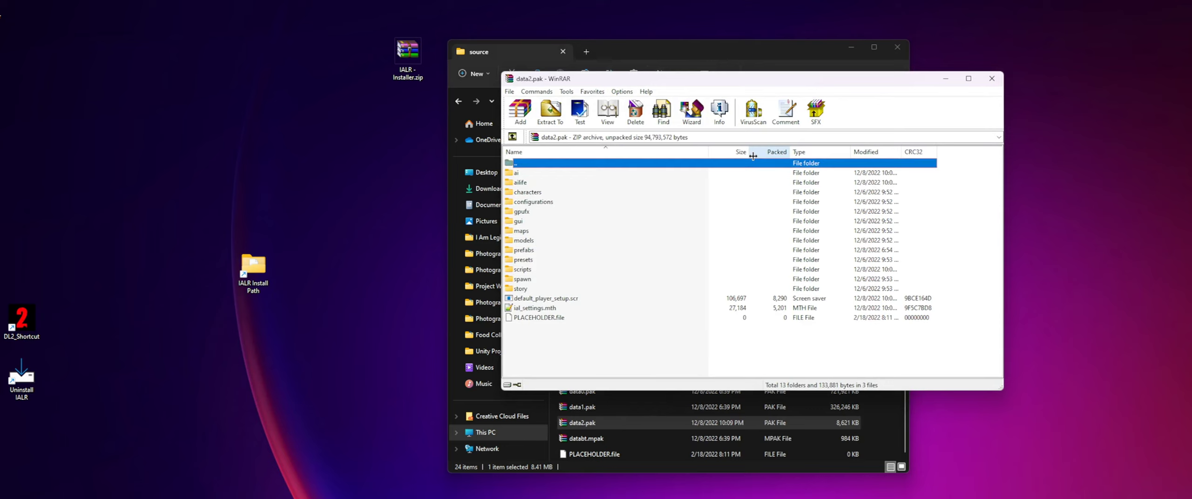
click(514, 345)
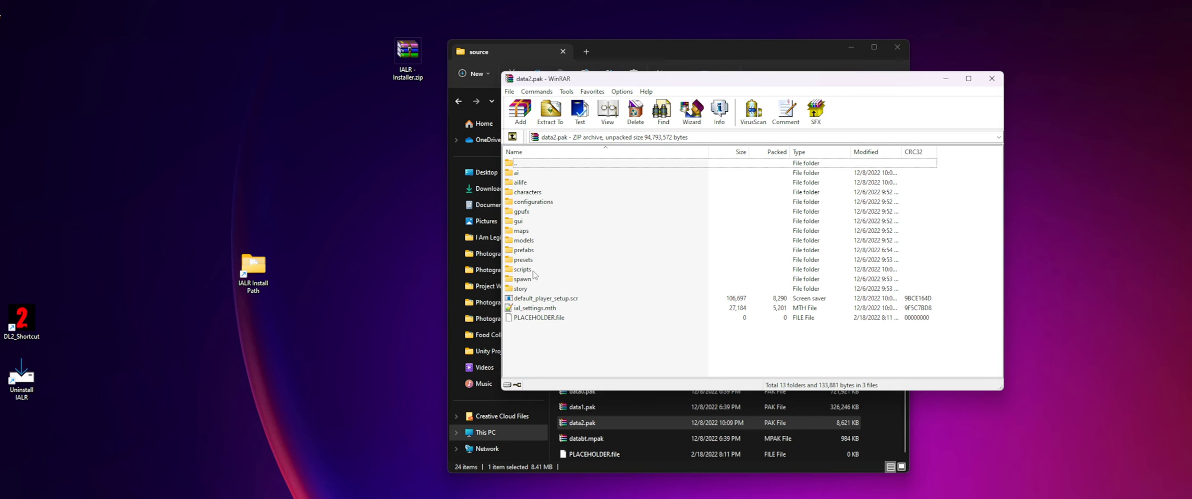
double_click(528, 173)
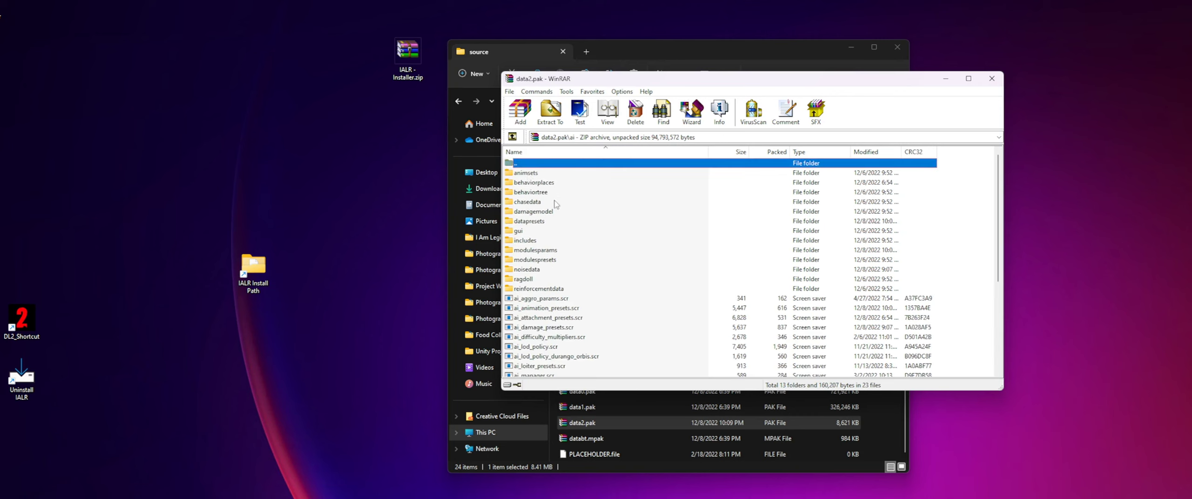
double_click(548, 223)
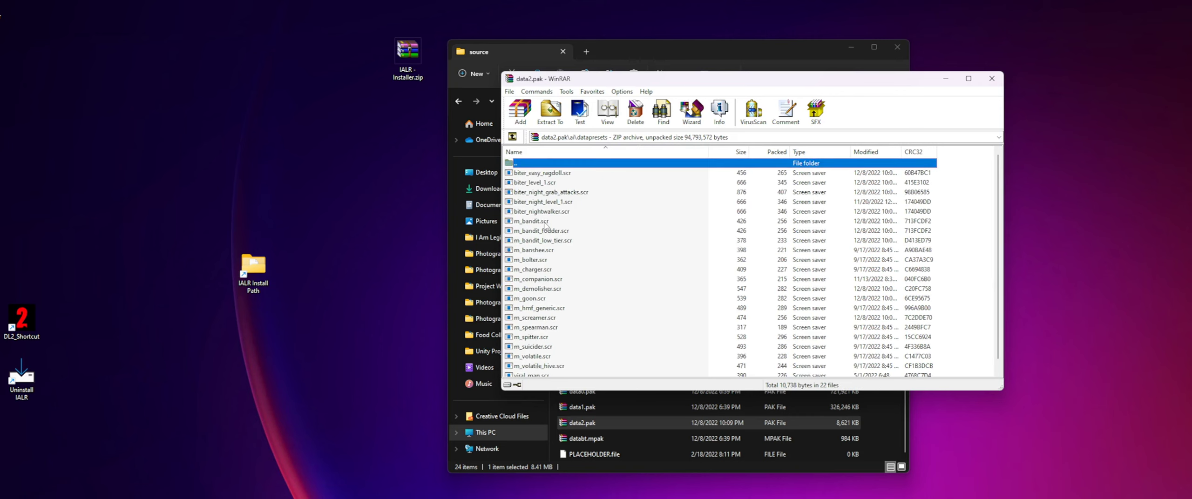
- Return to the root of data2.pak, move the archive window higher, and locate the ial_settings.mth file
double_click(548, 165)
double_click(548, 165)
click(547, 355)
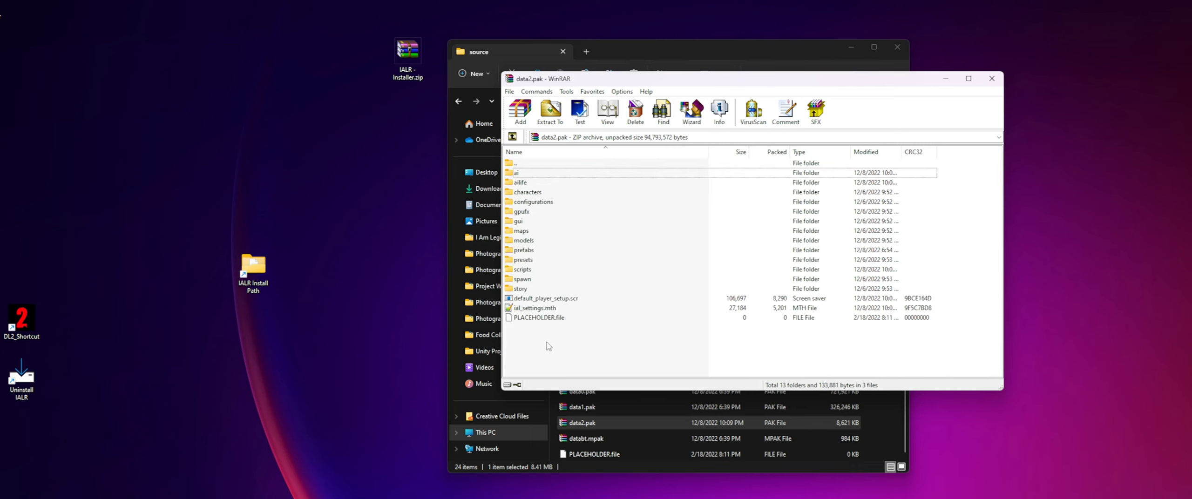
drag(632, 83, 596, 27)
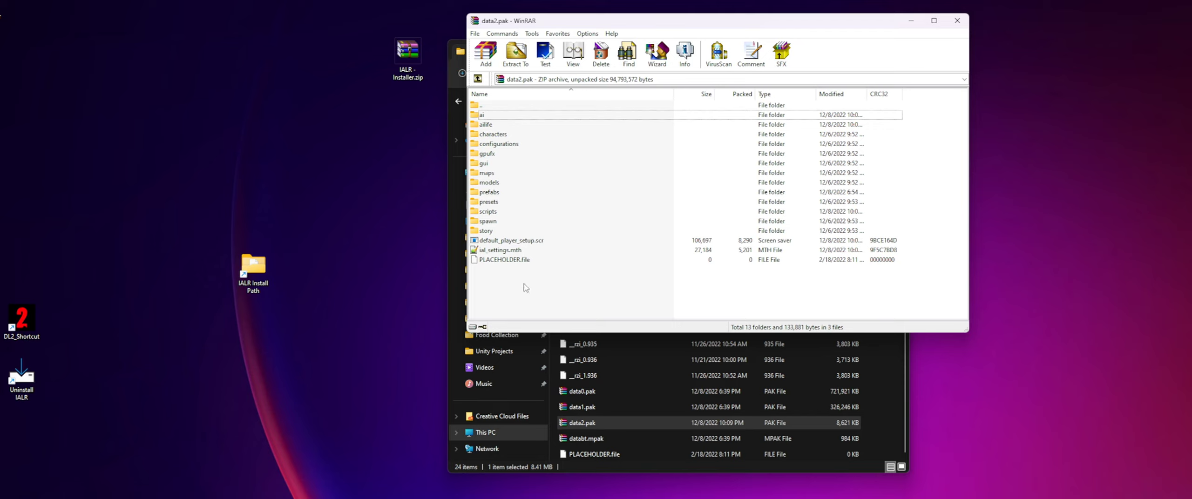
click(491, 251)
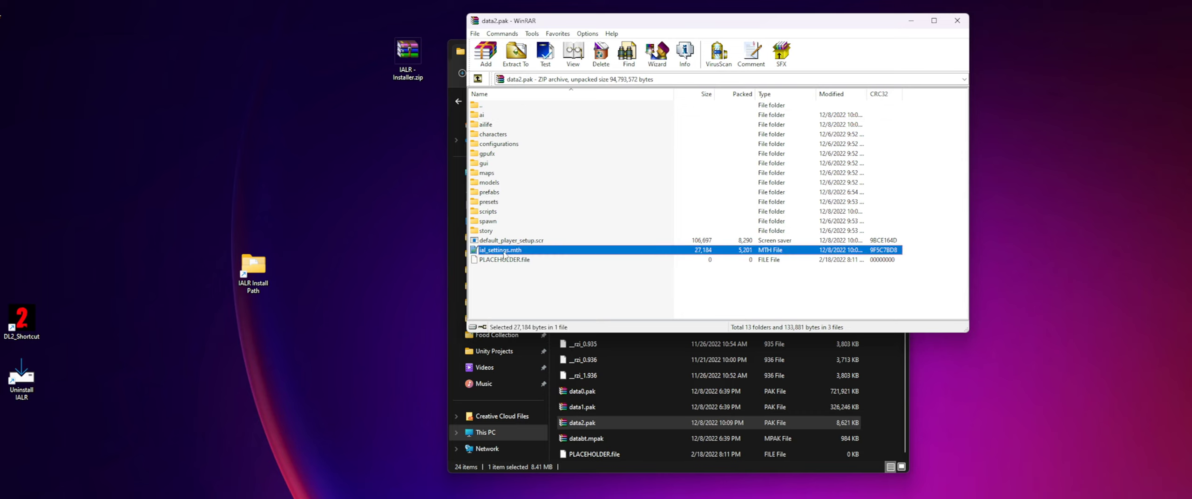
click(491, 277)
click(489, 251)
click(514, 298)
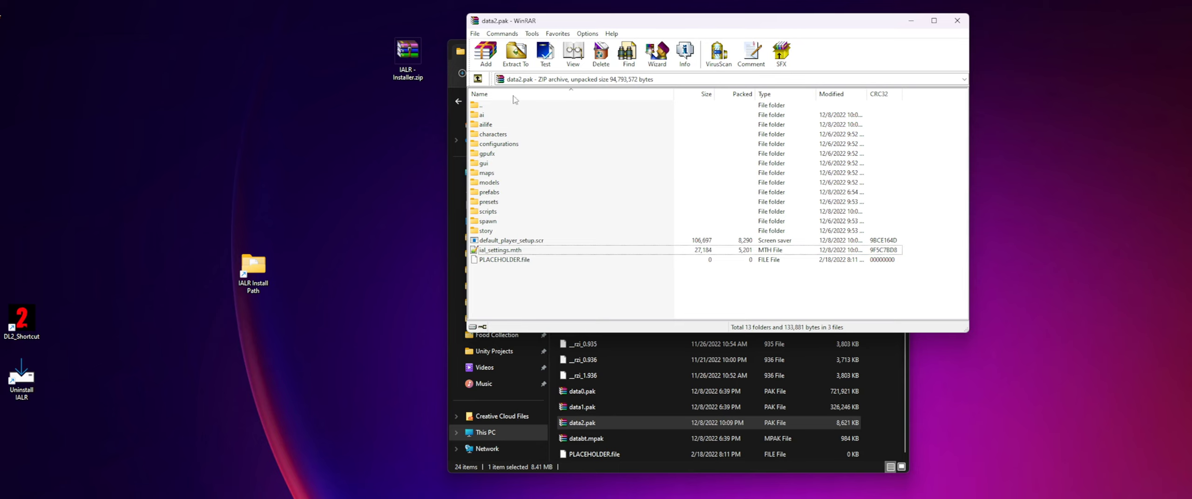
- Extract ial_settings.mth from data2.pak to the desktop and place it below IALR - Installer.zip
drag(528, 23, 509, 27)
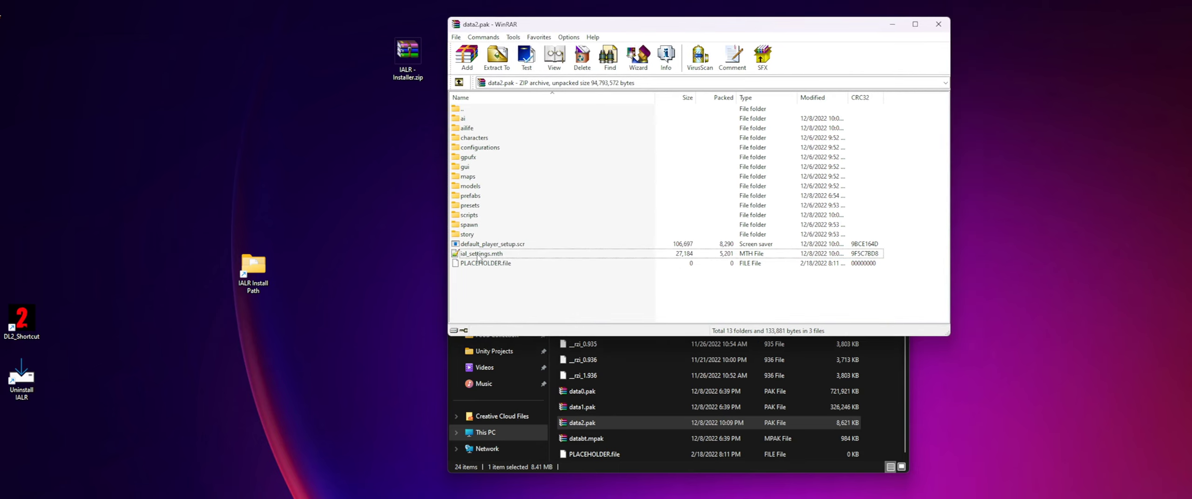
drag(478, 256, 381, 219)
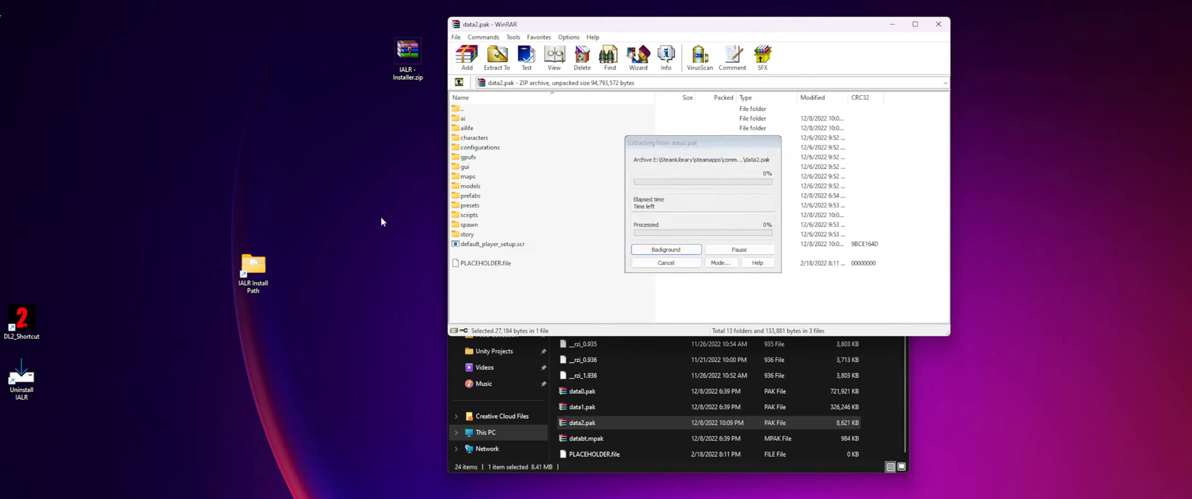
drag(370, 163, 415, 183)
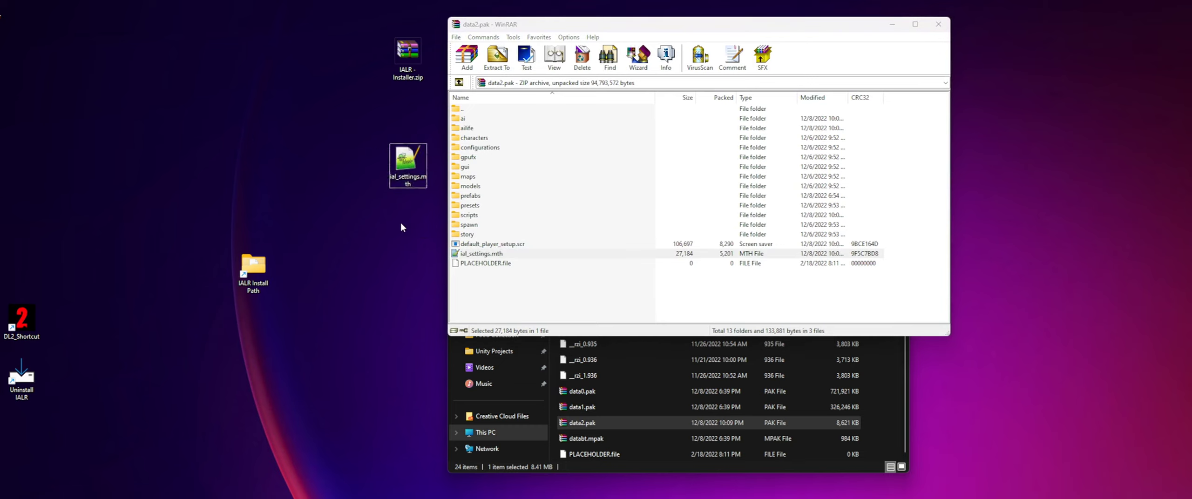
- Open the extracted ial_settings.mth in Notepad++ and detach it into its own narrower window over the middle of the desktop
double_click(407, 162)
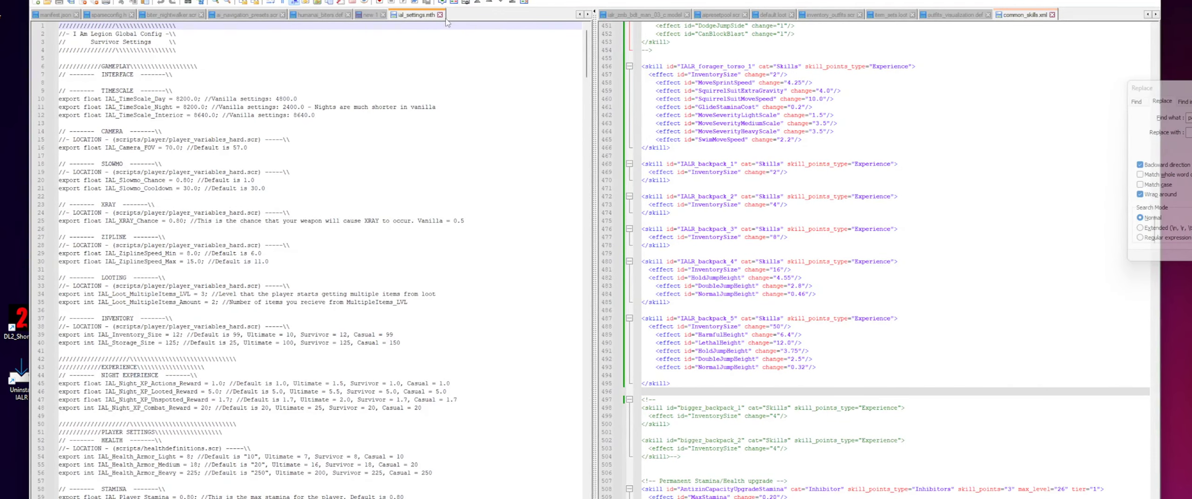
drag(417, 15, 92, 1)
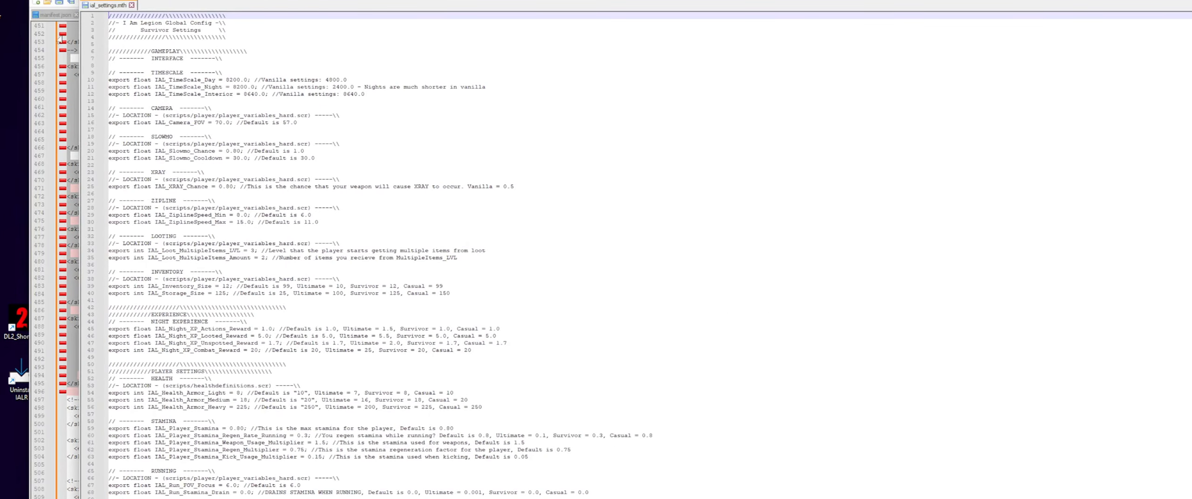
drag(30, 43, 324, 43)
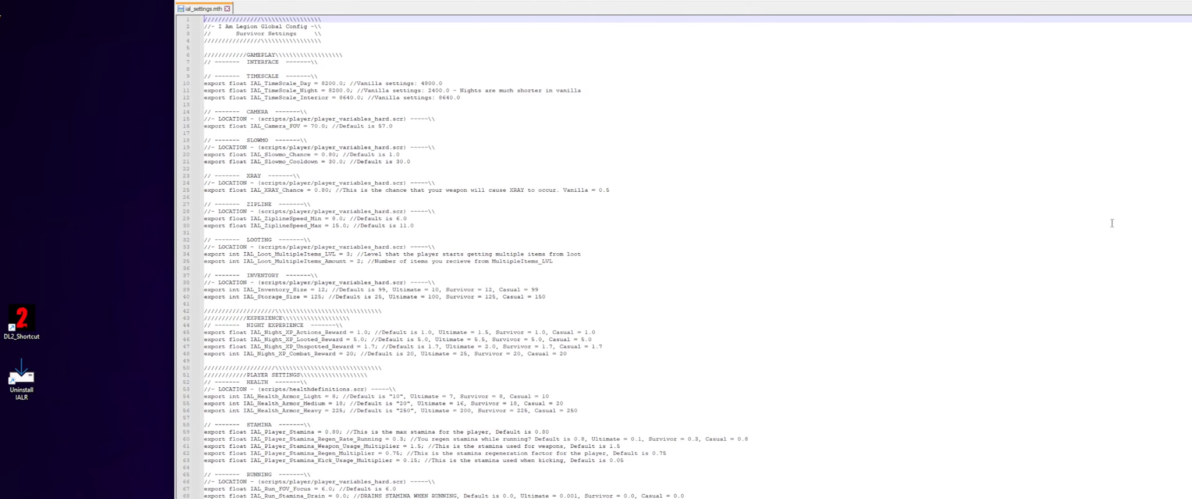
drag(1191, 255, 856, 254)
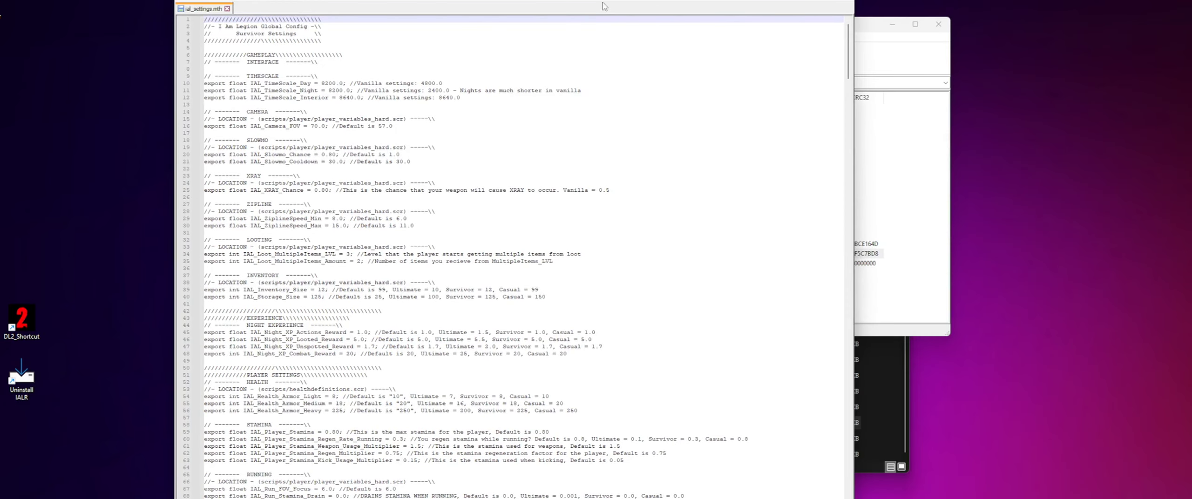
drag(604, 1, 721, 1)
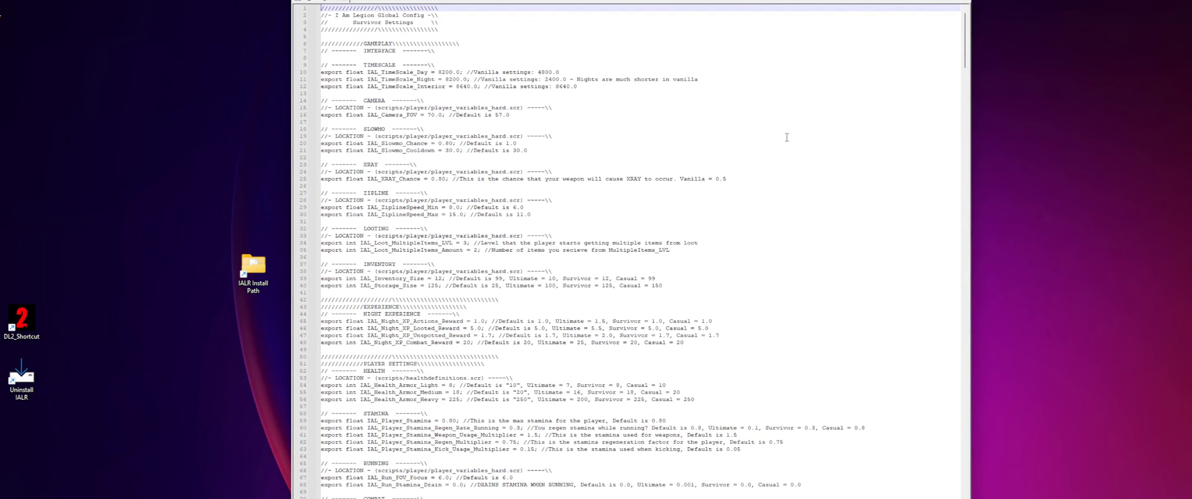
- Examine the whole ial_settings.mth config, from the gameplay settings through the AI and chase values to the cheats section
click(640, 251)
scroll(640, 251, up, 2)
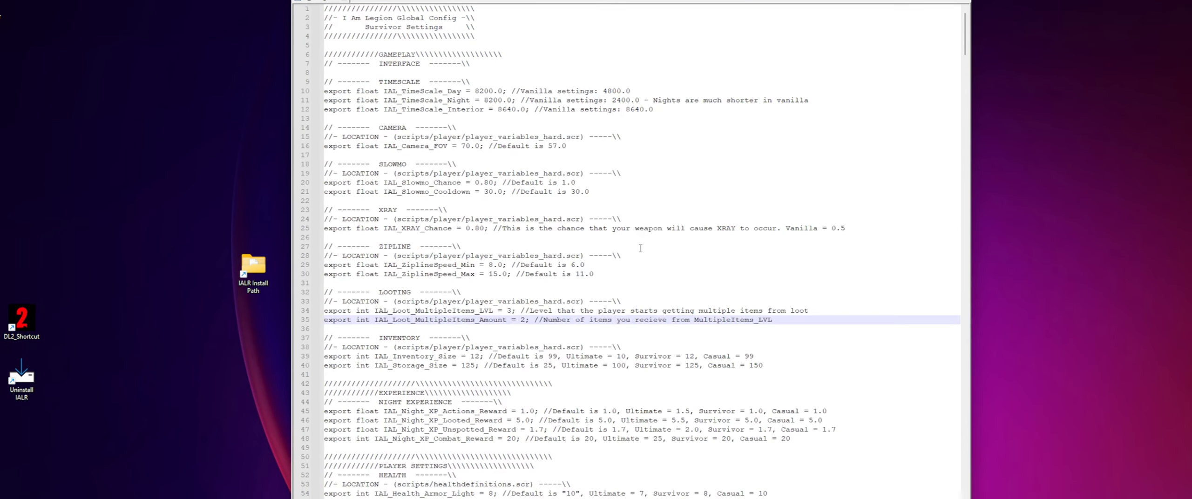
click(559, 204)
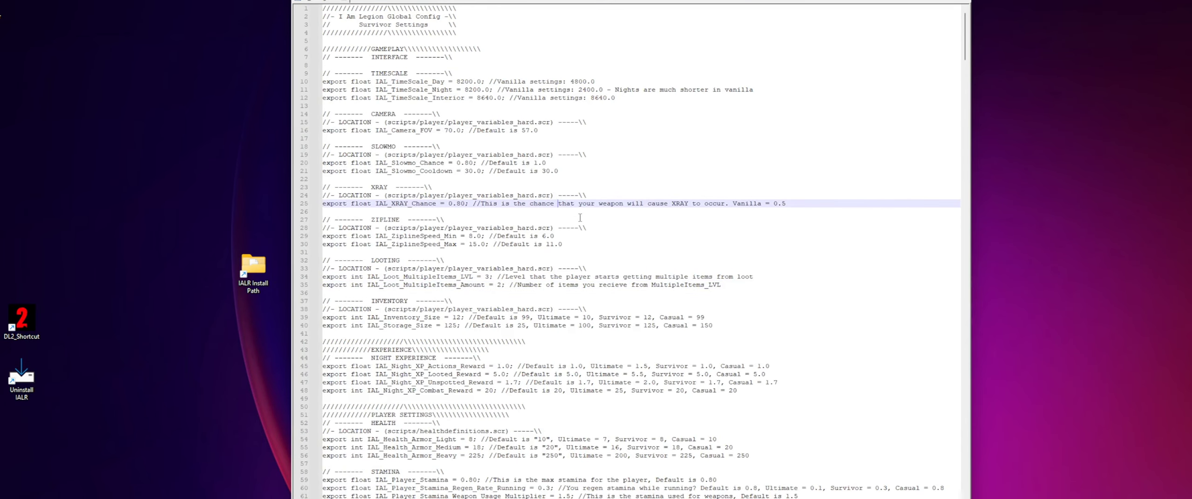
scroll(788, 234, down, 3)
scroll(939, 70, up, 3)
drag(964, 43, 970, 475)
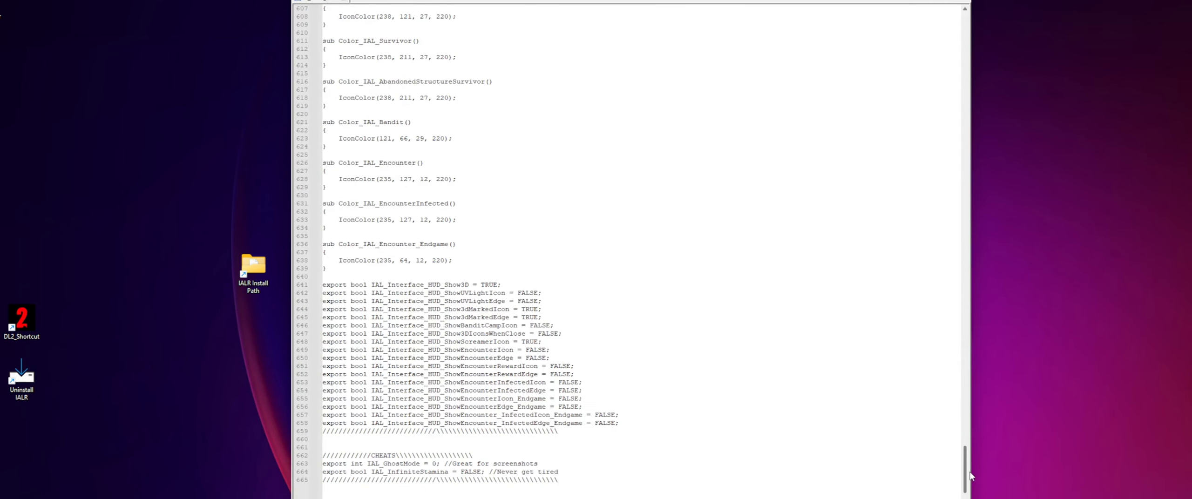
scroll(430, 315, down, 6)
click(412, 309)
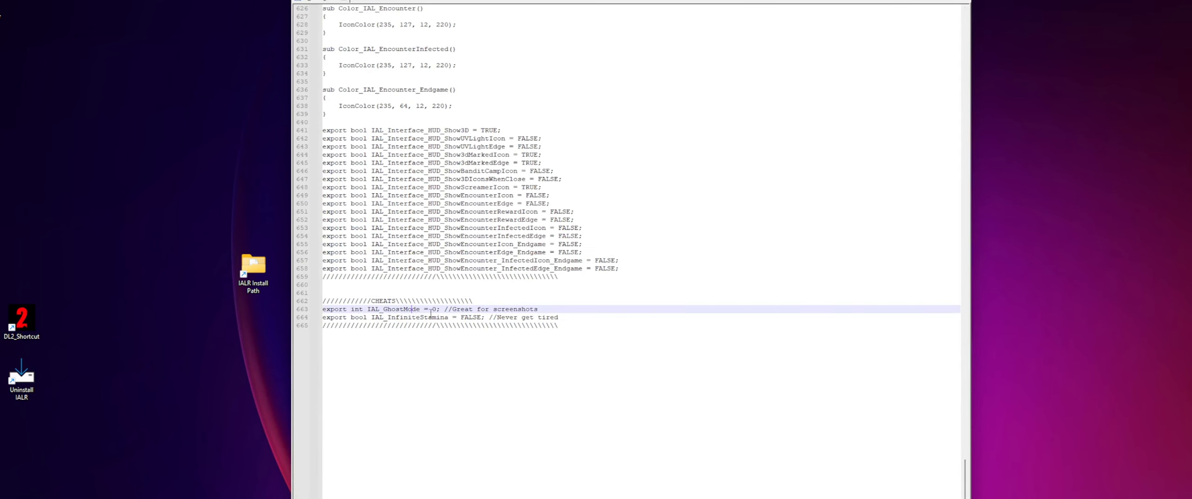
drag(965, 474, 963, 256)
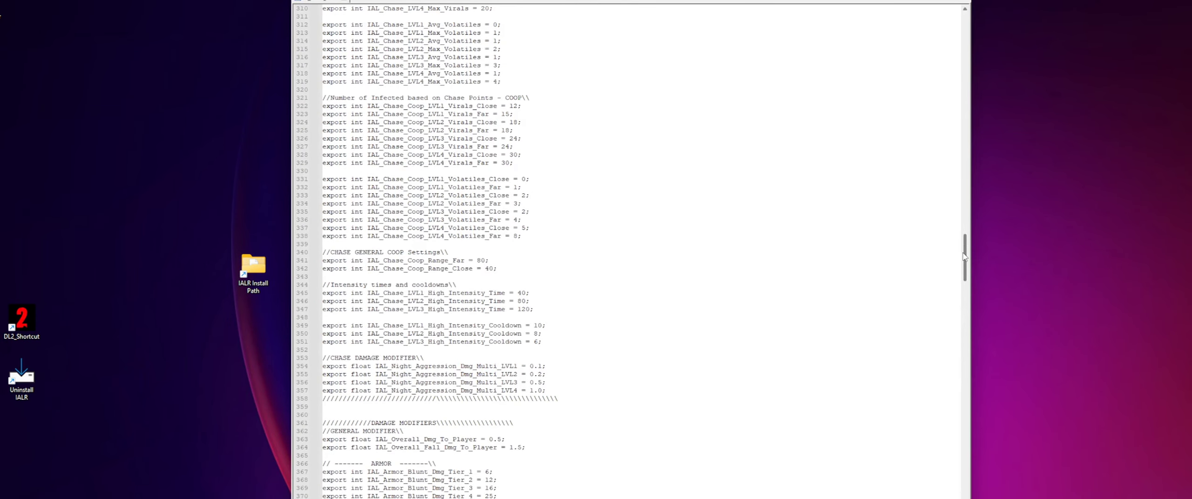
drag(963, 256, 967, 113)
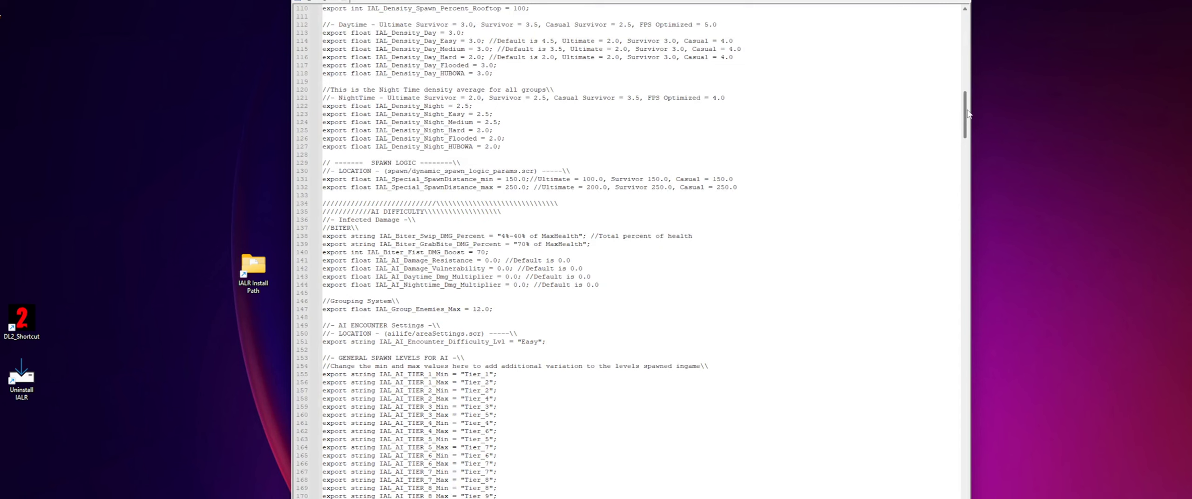
drag(967, 113, 971, 96)
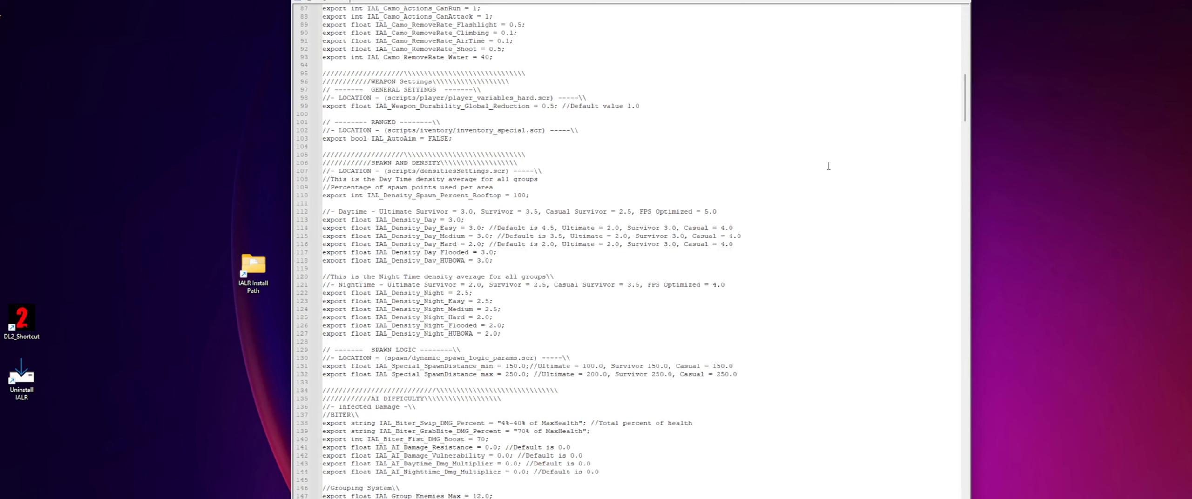
scroll(799, 183, up, 20)
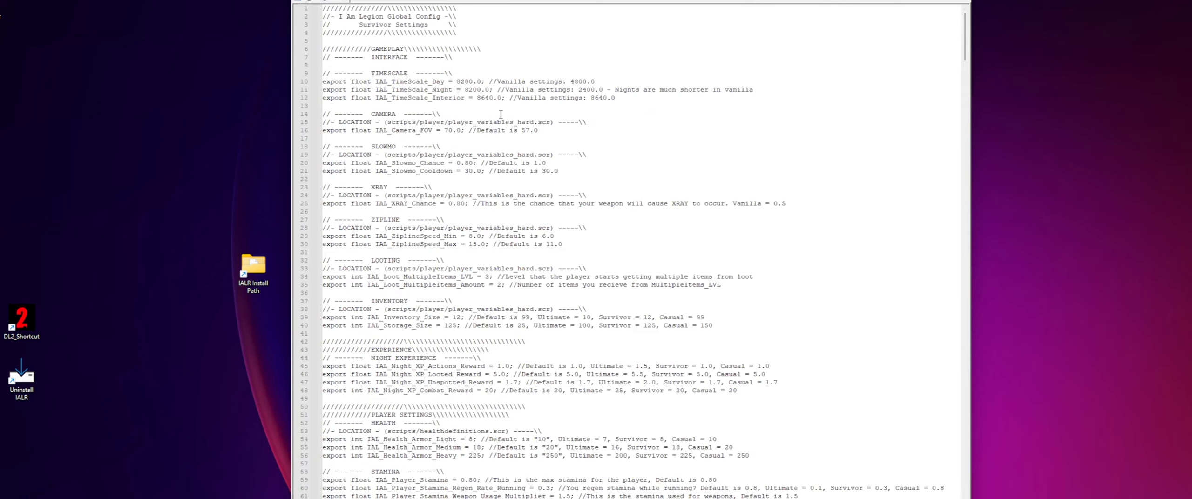
- Highlight the vanilla settings comment and the variable name on the IAL_TimeScale_Interior line
click(506, 98)
click(540, 91)
click(611, 98)
drag(619, 100, 509, 99)
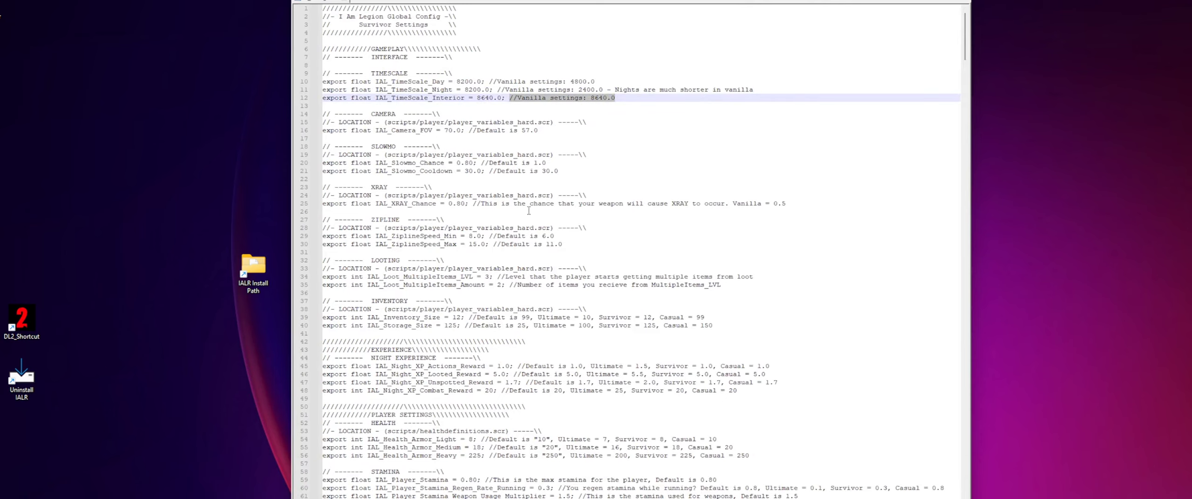
scroll(529, 211, down, 4)
click(554, 196)
scroll(584, 294, up, 4)
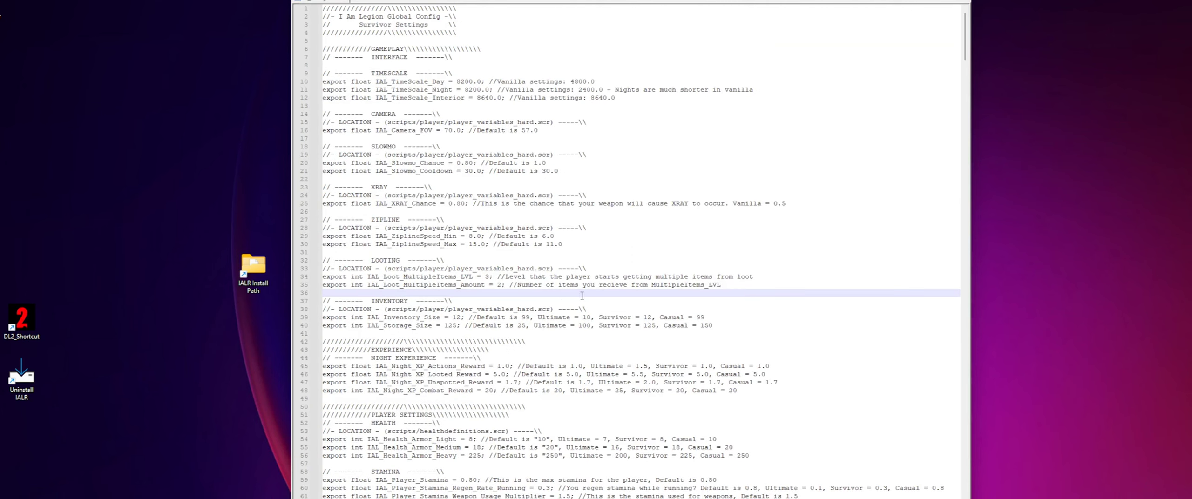
drag(375, 98, 465, 97)
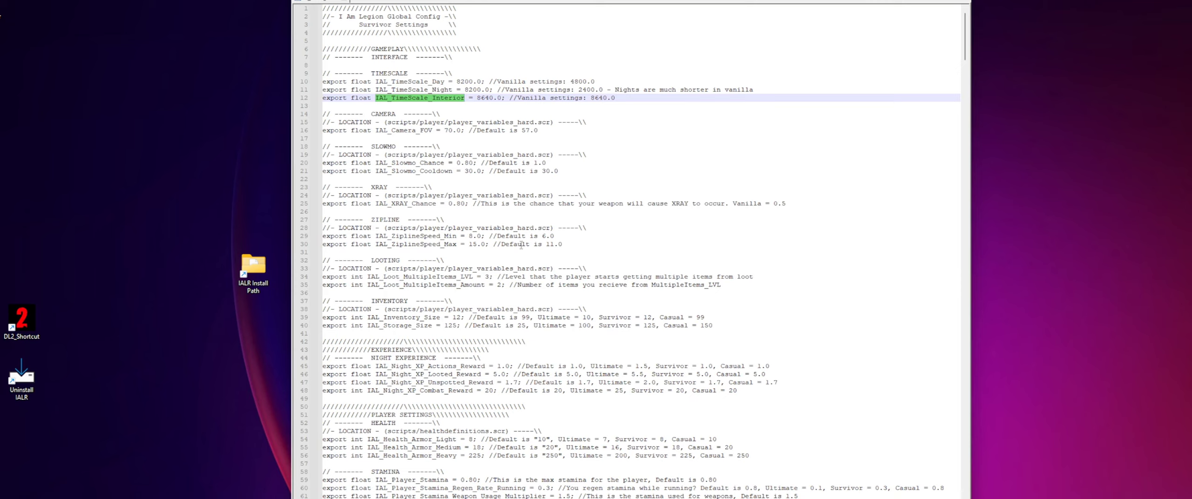
click(457, 203)
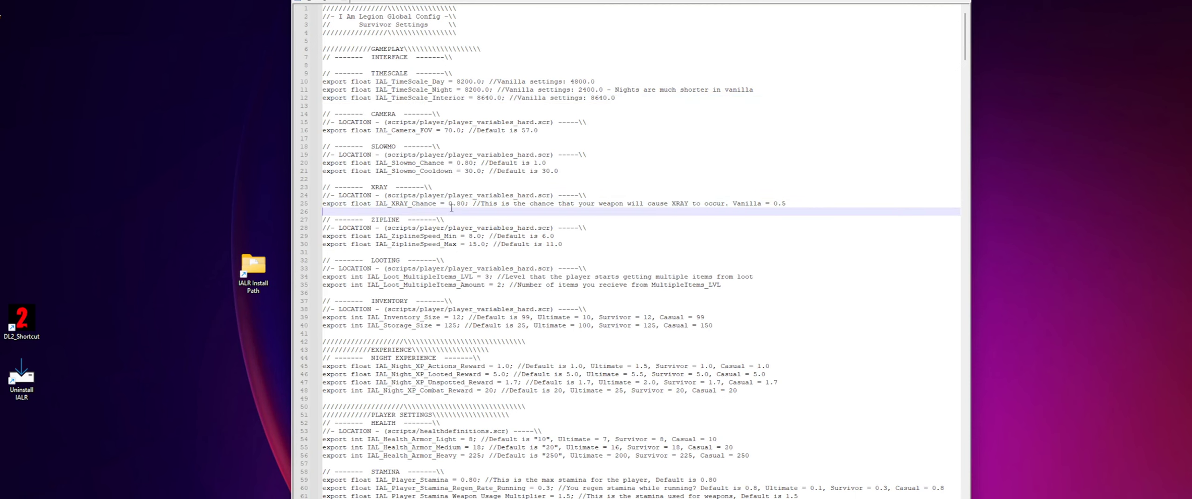
click(438, 195)
- Go through the player settings and highlight the SURVIVOR SENSE heading
scroll(494, 287, down, 3)
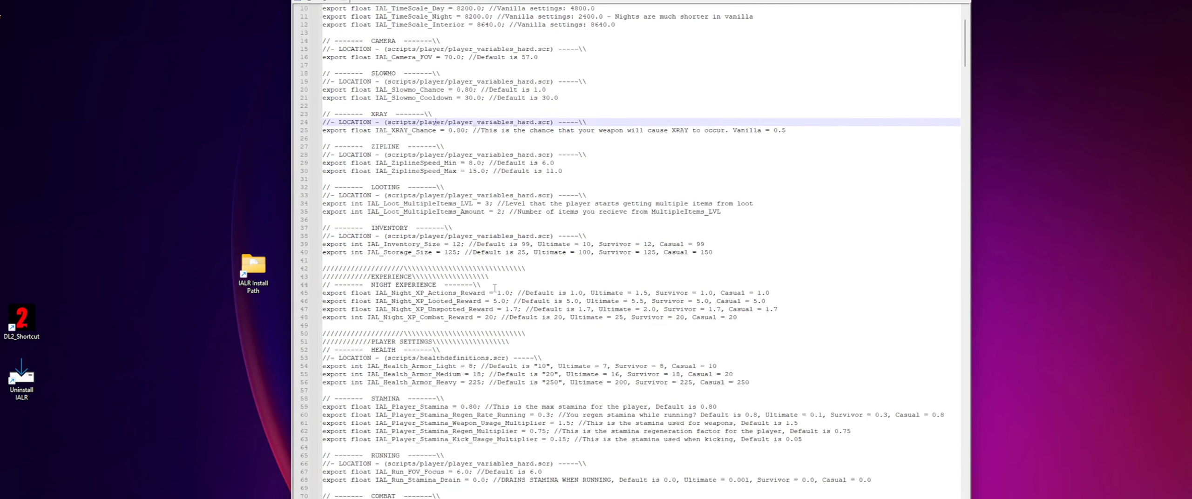
scroll(494, 288, down, 8)
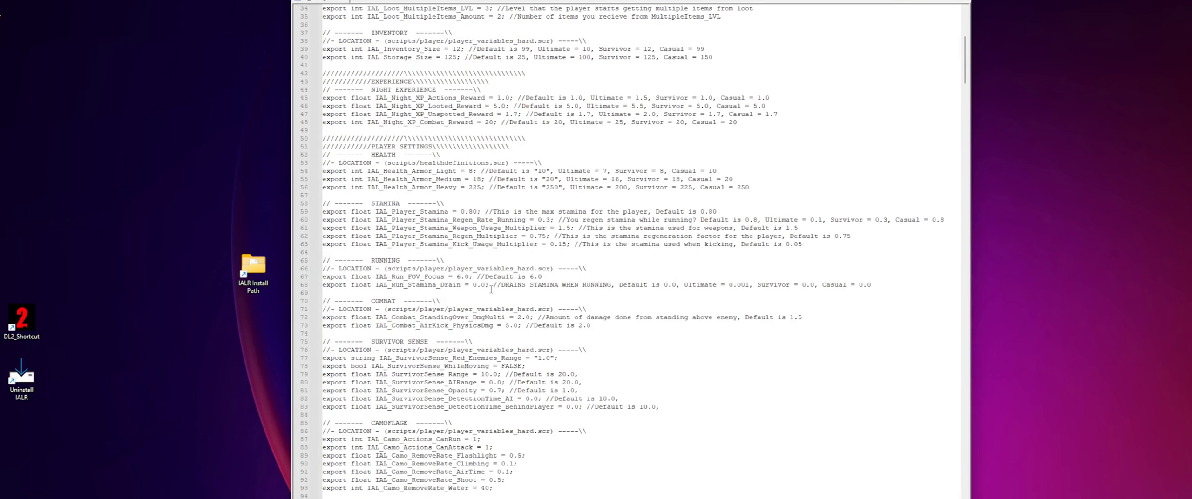
scroll(492, 287, down, 5)
click(452, 260)
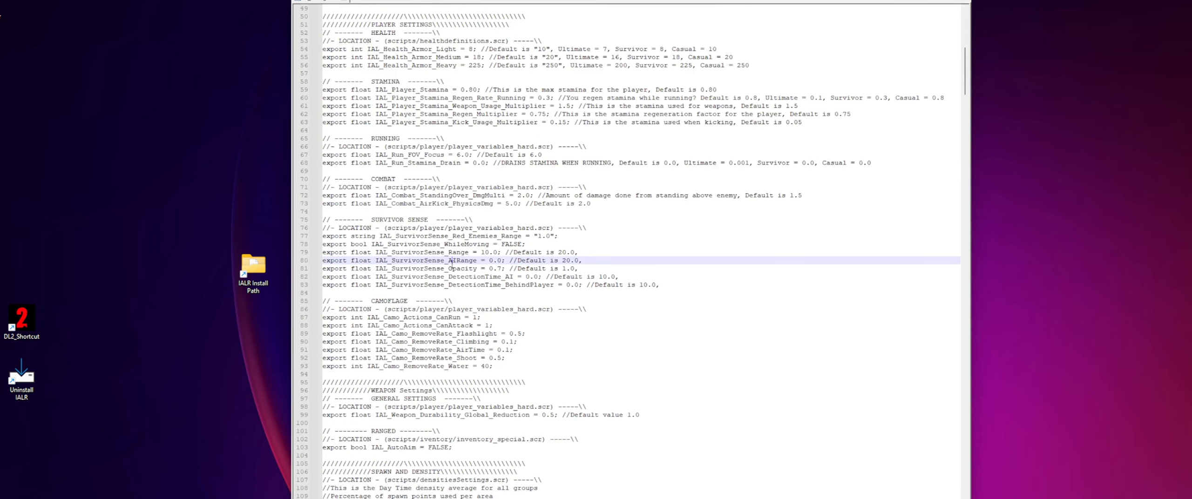
click(435, 228)
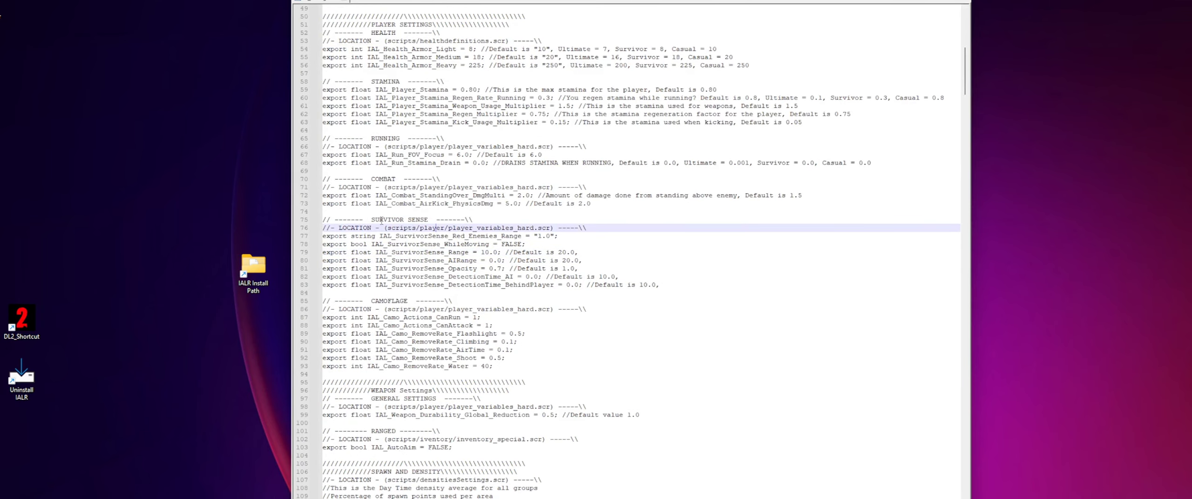
drag(370, 219, 429, 219)
scroll(489, 326, up, 1)
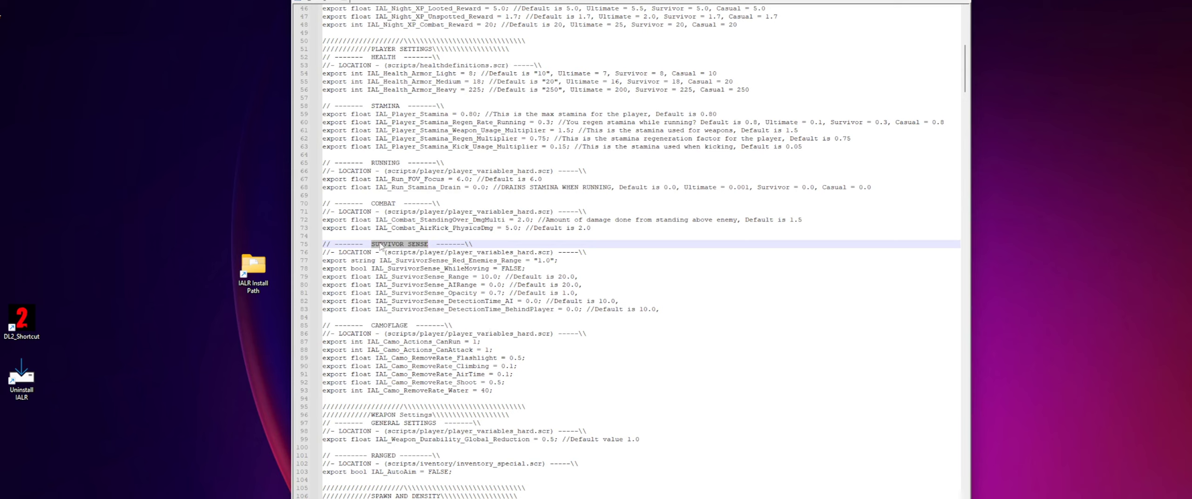
- Highlight the variable name IAL_SurvivorSense_Red_Enemies_Range in the survivor sense section
click(407, 259)
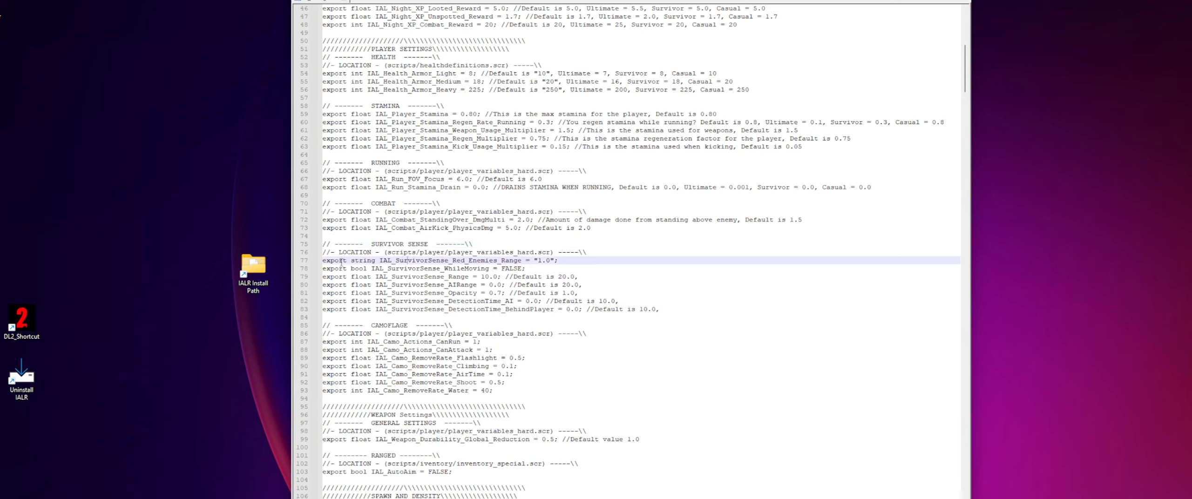
drag(379, 260, 405, 258)
click(397, 260)
drag(396, 259, 522, 261)
click(457, 260)
- Try setting IAL_SurvivorSense_Red_Enemies_Range to "0.1" and undo the edits
double_click(540, 260)
text(0)
click(549, 261)
key(BackSpace)
text(1)
click(573, 235)
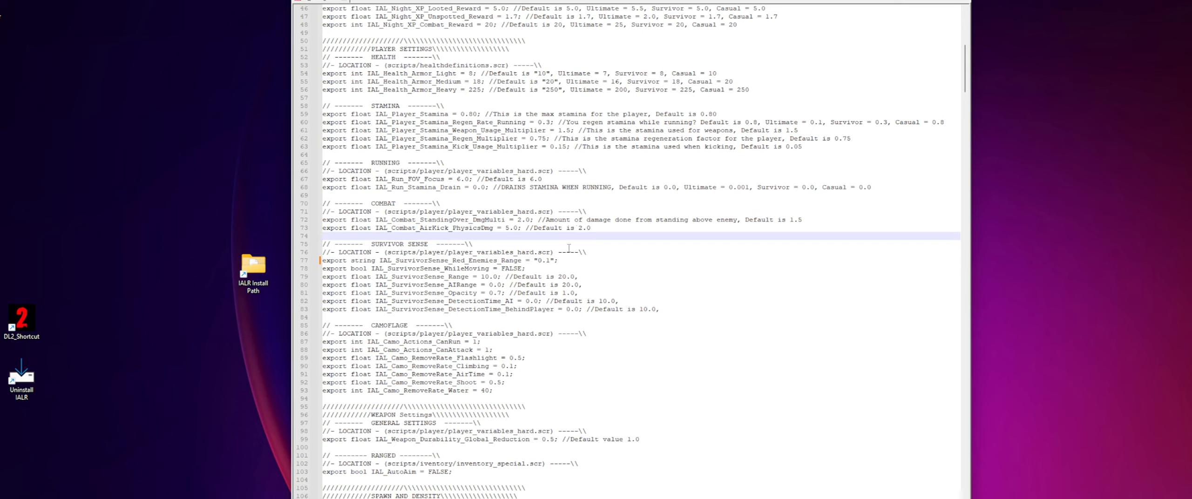
key(ctrl+z)
key(ctrl+z)
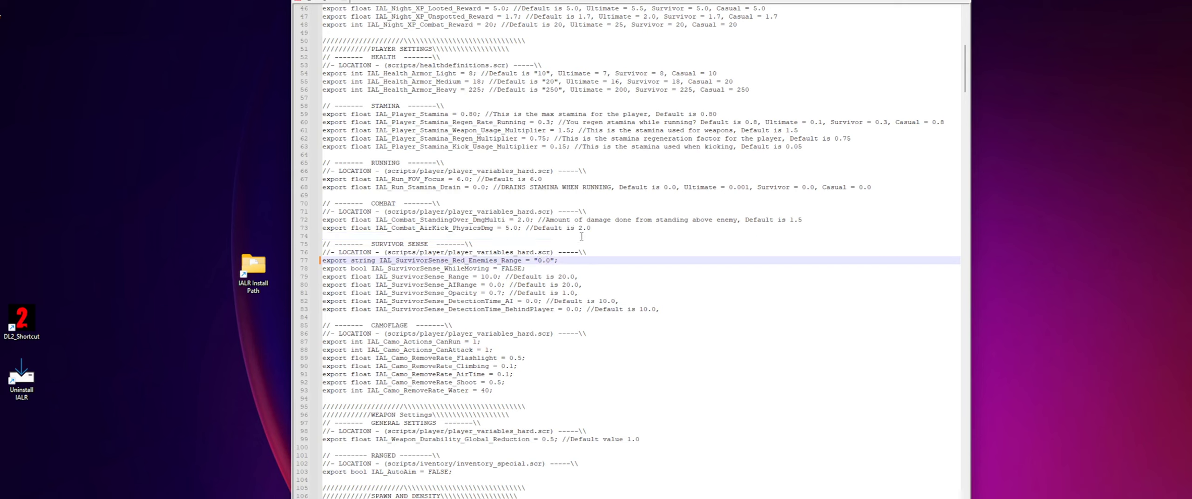
key(ctrl+z)
- Set IAL_SurvivorSense_Red_Enemies_Range to "20.0" and highlight the value's first digit
click(571, 261)
text(//)
key(BackSpace)
key(BackSpace)
key(BackSpace)
key(Left)
key(Left)
key(Left)
key(Left)
key(Left)
key(BackSpace)
drag(546, 276, 599, 290)
click(575, 284)
click(537, 261)
text(2)
click(584, 229)
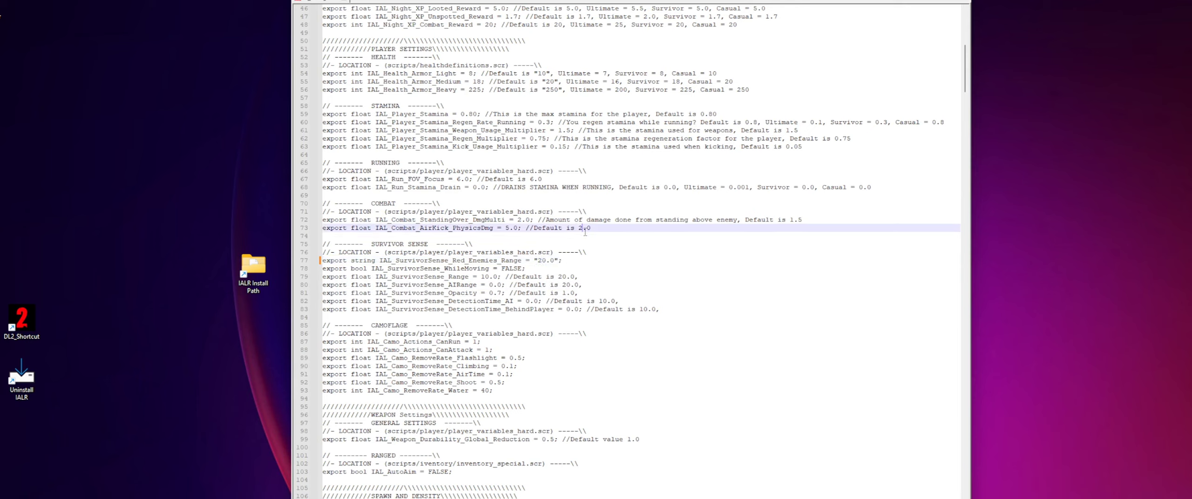
click(537, 269)
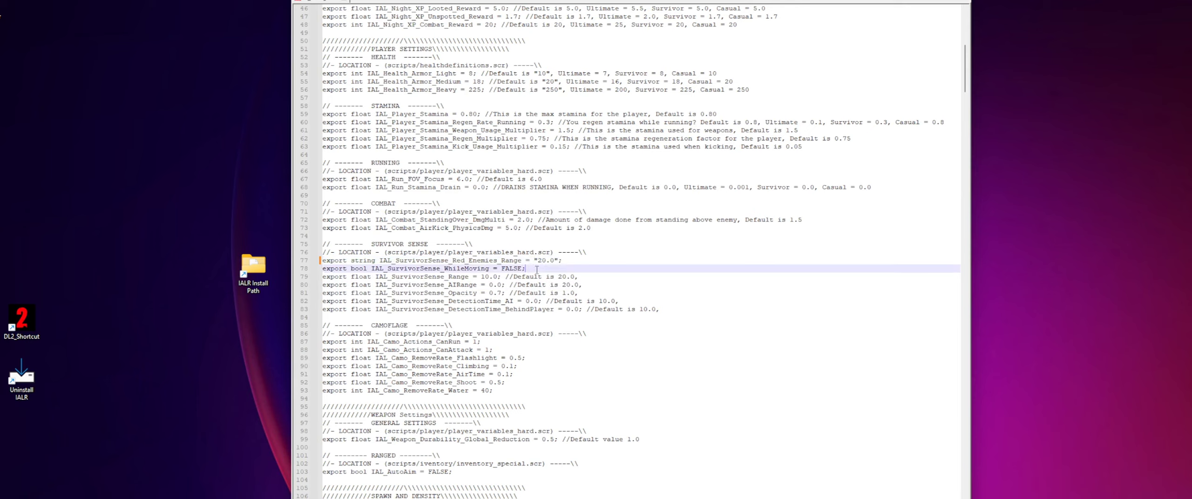
drag(538, 262, 542, 262)
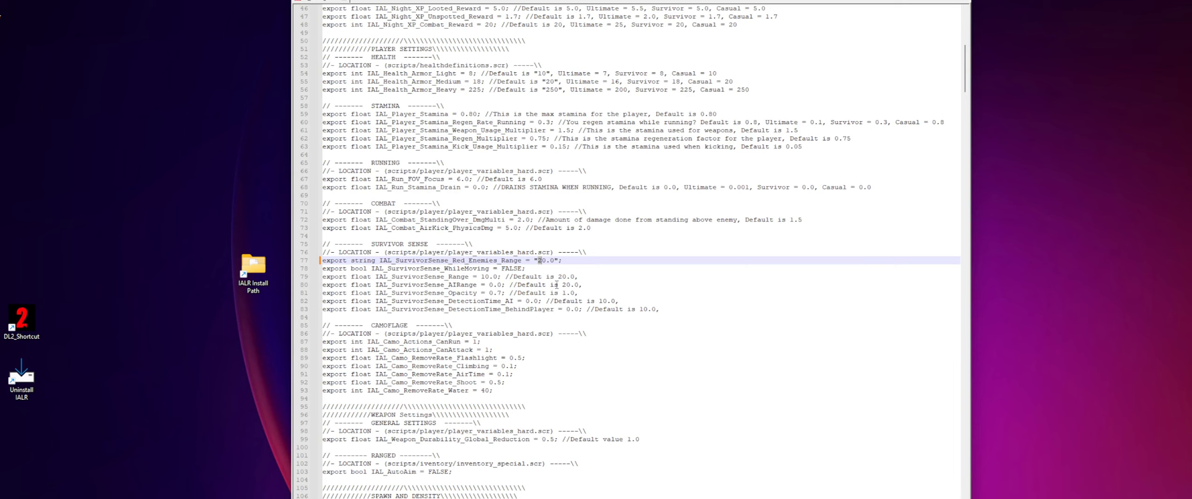
- Skim the settings from the camouflage section up to the start of the file and down to SPAWN AND DENSITY
click(586, 268)
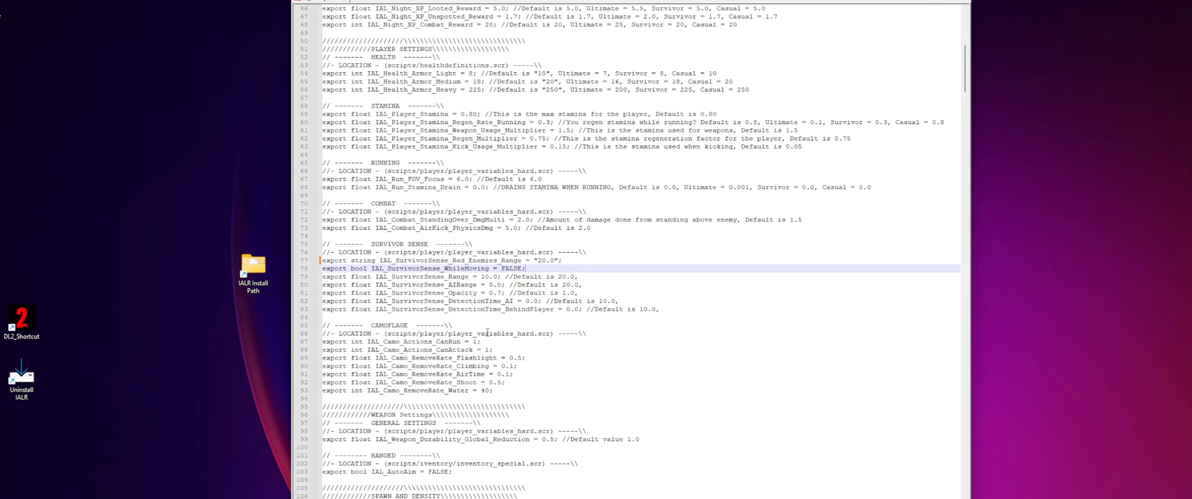
click(487, 333)
scroll(510, 362, up, 13)
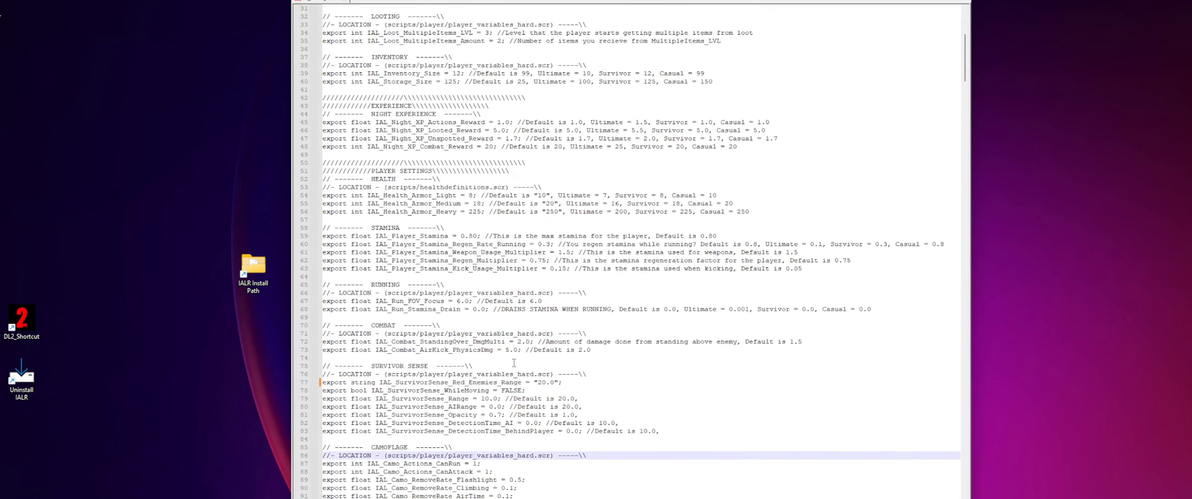
scroll(532, 382, up, 2)
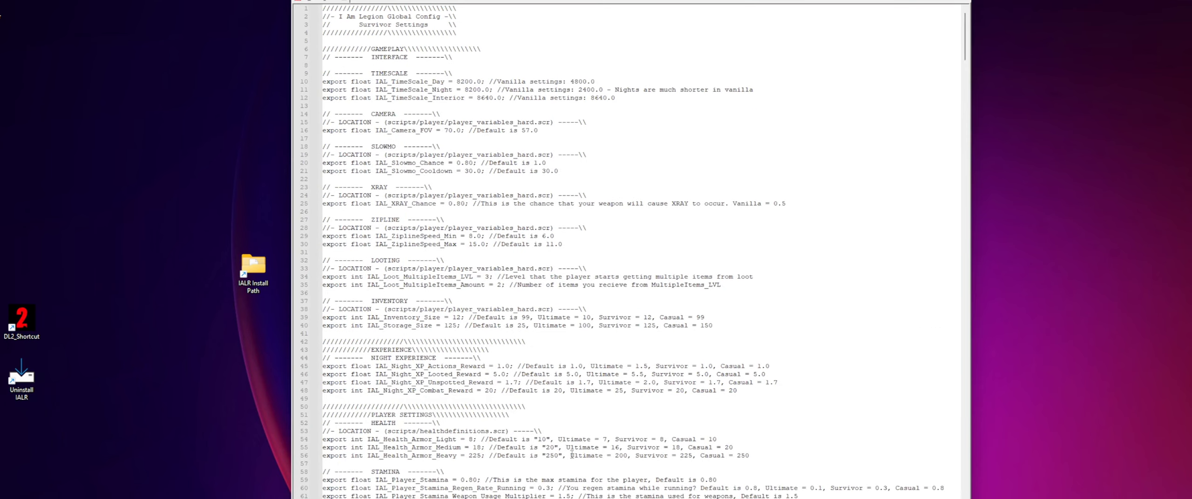
scroll(569, 449, down, 17)
scroll(481, 371, down, 11)
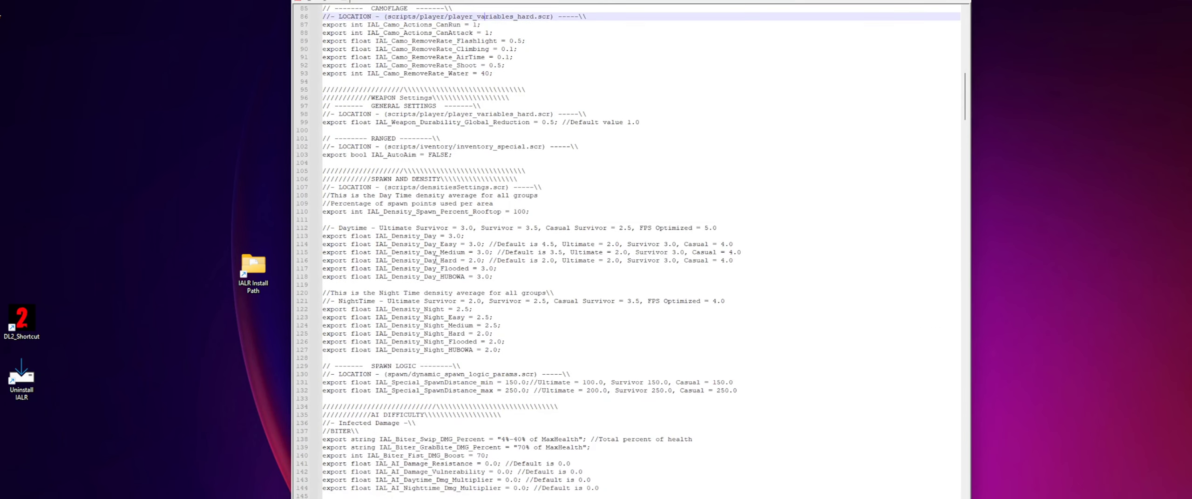
- Examine the daytime density entries and highlight the Ultimate and Casual values in the IAL_Density_Day_Easy comment
click(515, 269)
click(520, 275)
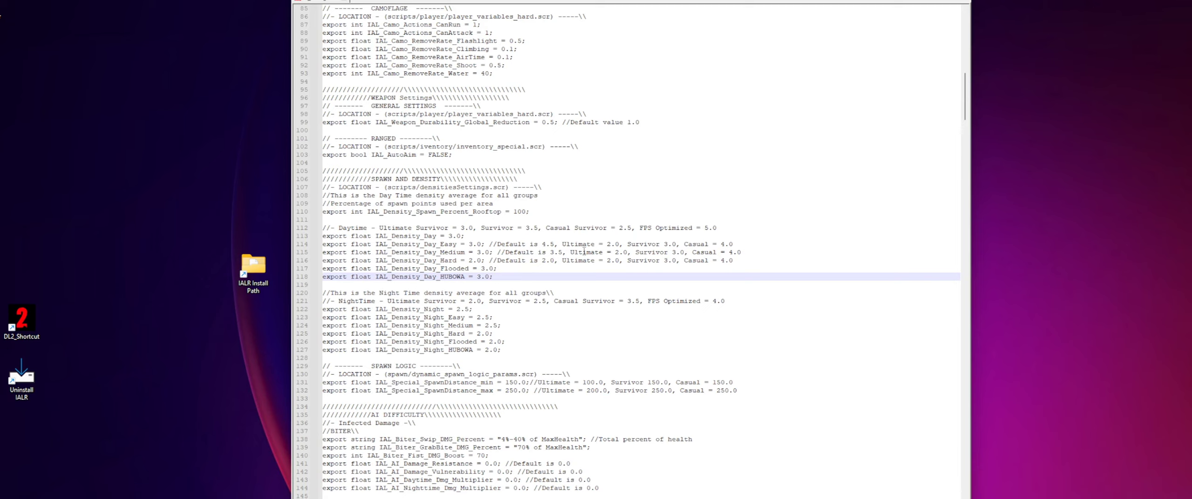
click(517, 243)
click(510, 252)
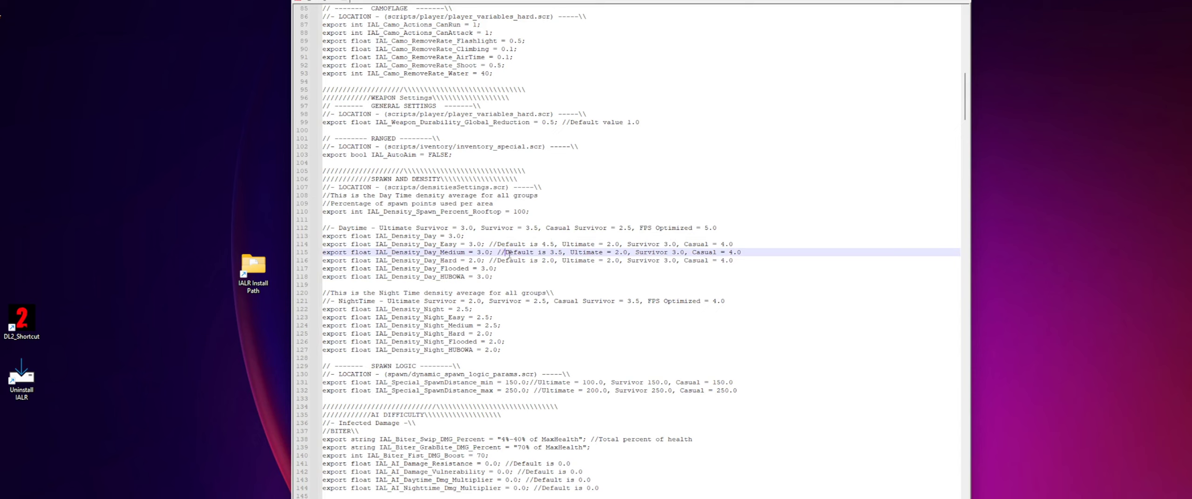
click(531, 260)
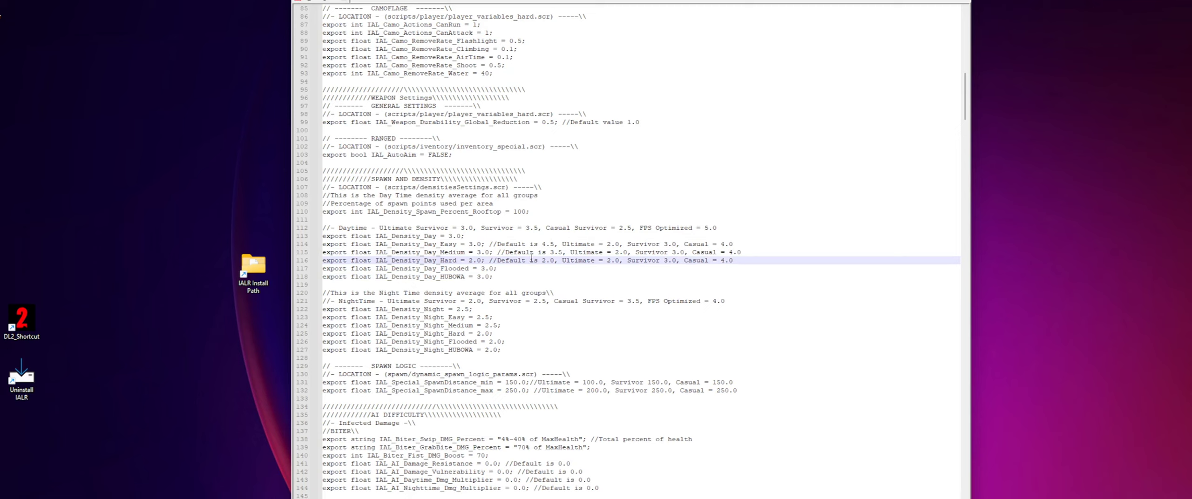
click(734, 238)
drag(659, 245, 619, 245)
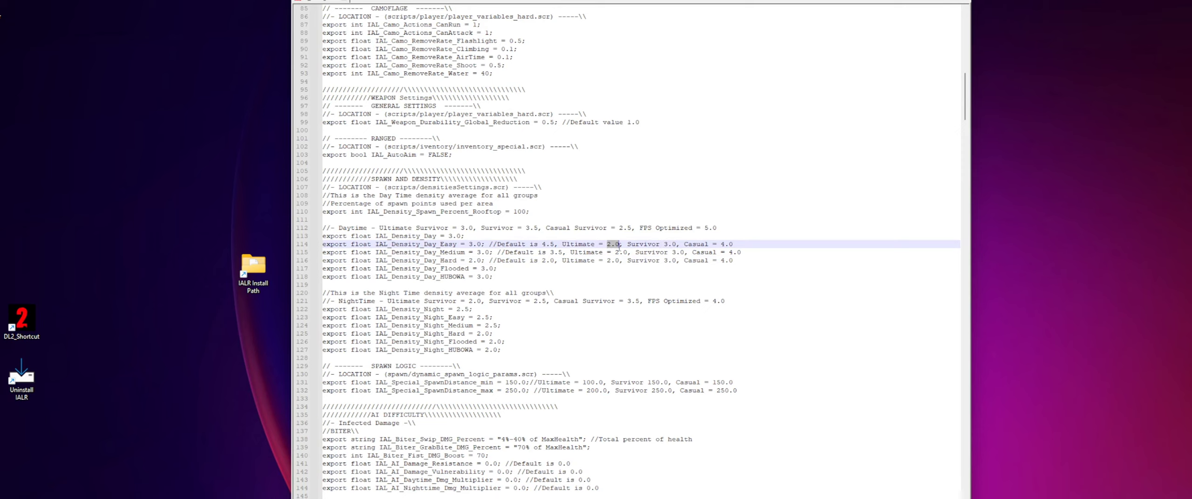
drag(721, 245, 733, 245)
click(503, 250)
- Highlight the word Day in IAL_Density_Day and the word Night in IAL_Density_Night
drag(424, 236, 437, 235)
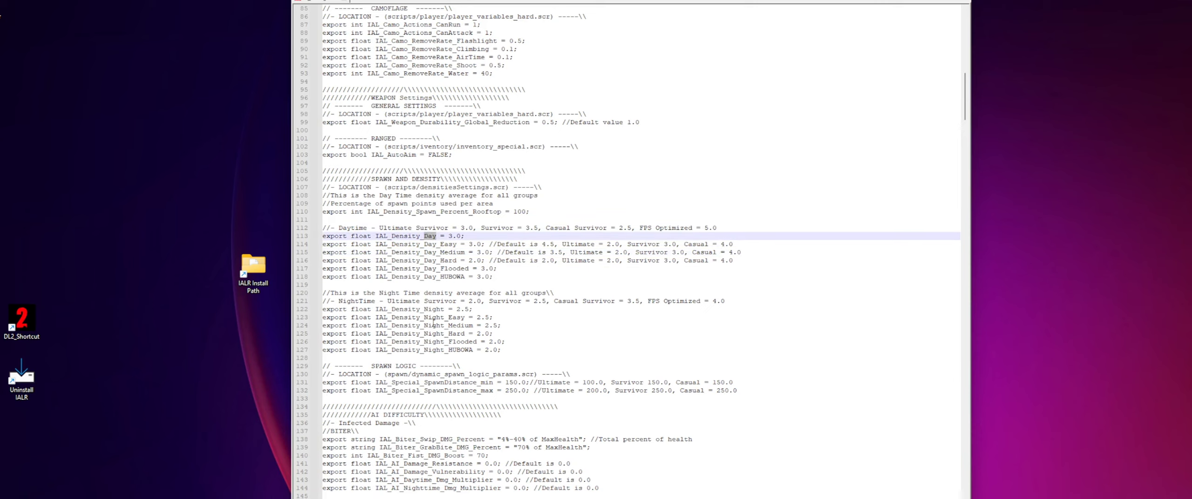
drag(424, 309, 441, 310)
click(446, 308)
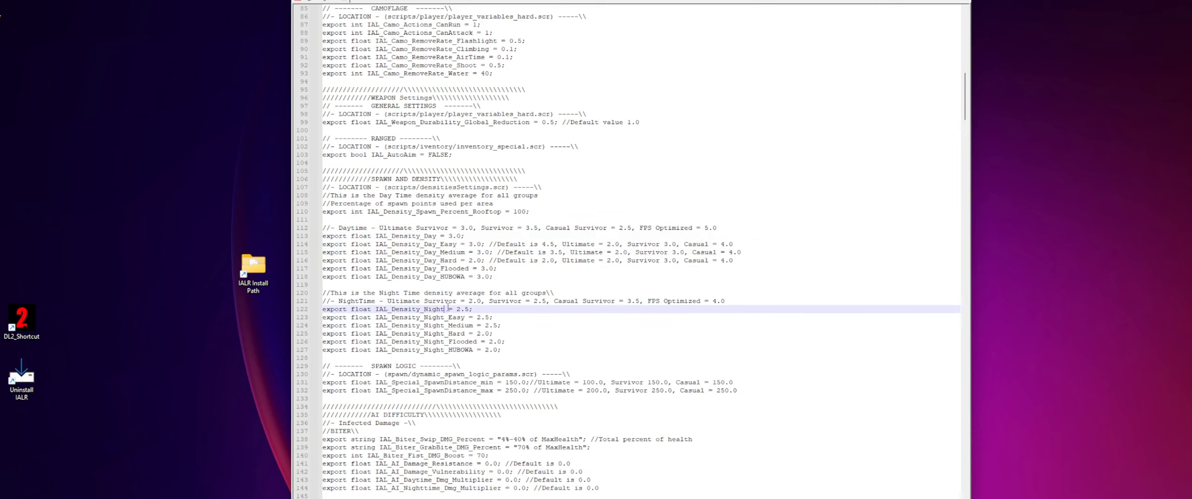
- Highlight the HUBOWA and Flooded suffixes of the daytime density variables, and go through the Medium and Easy entries
drag(440, 277, 464, 277)
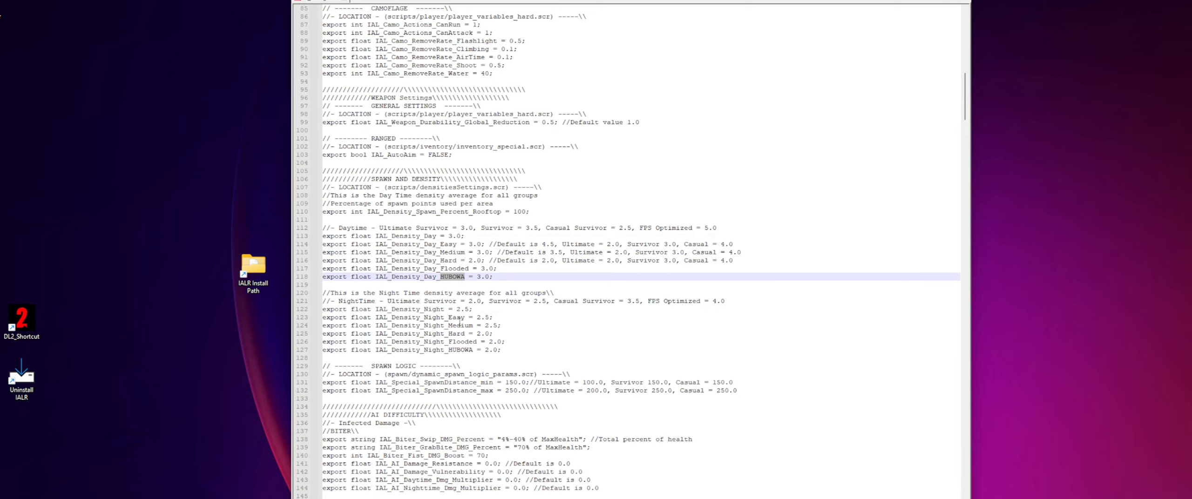
drag(453, 277, 466, 268)
click(454, 281)
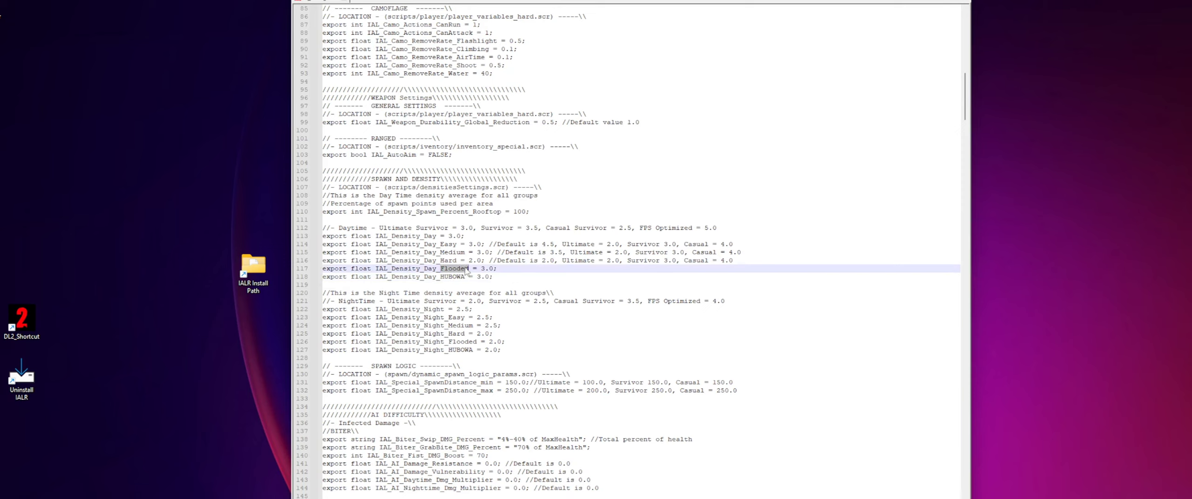
click(446, 252)
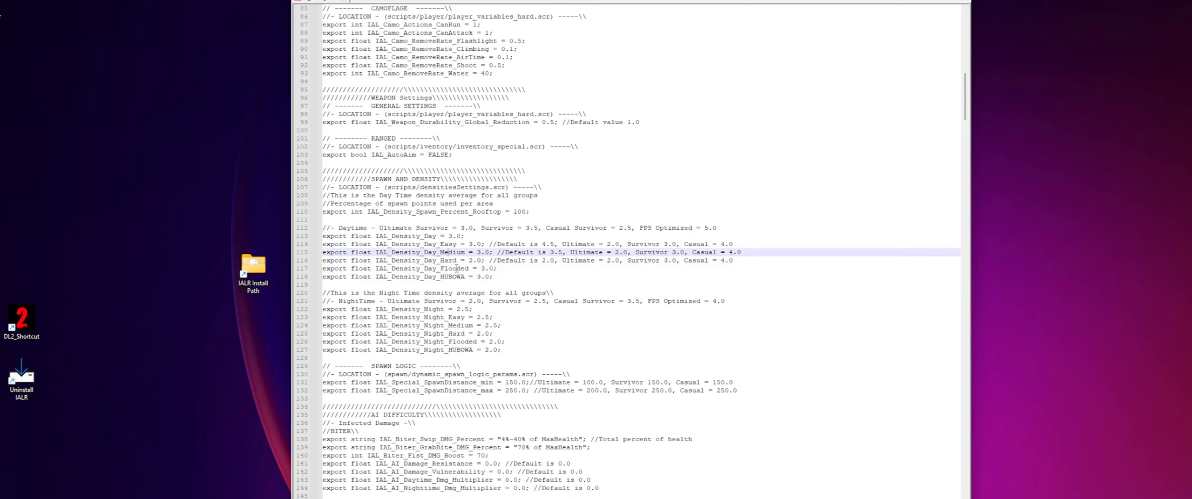
click(440, 243)
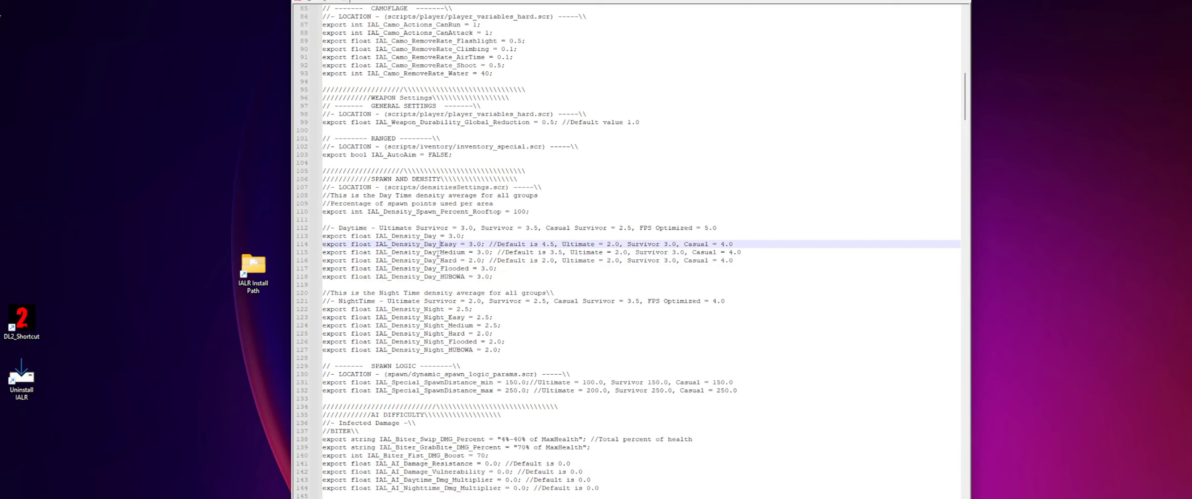
key(shift+Right)
key(shift+Right)
key(shift+Right)
key(shift+Right)
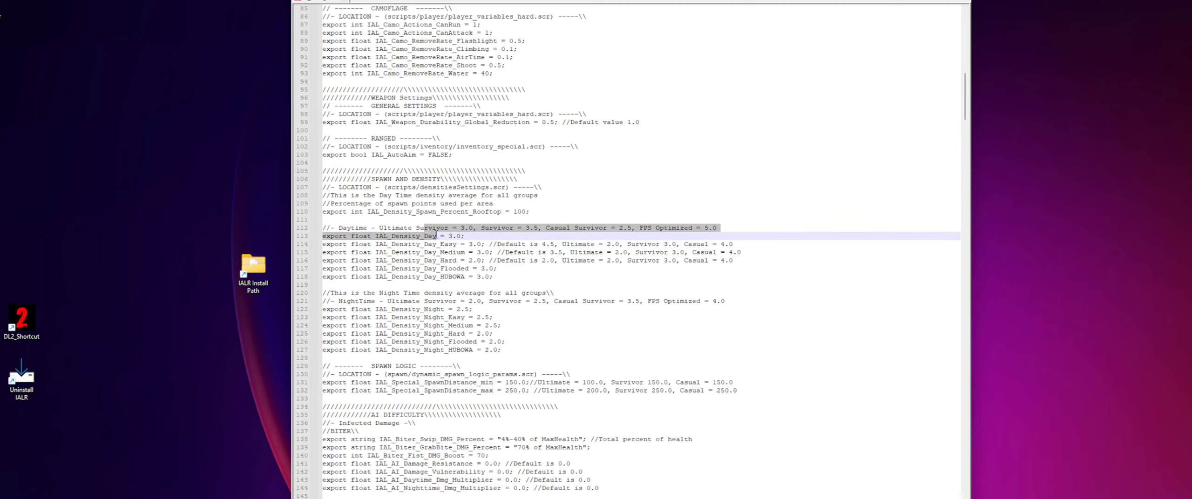
- Highlight the variable names IAL_Density_Day and IAL_Density_Day_Easy, and the value assigned to the Easy entry
drag(436, 236, 375, 236)
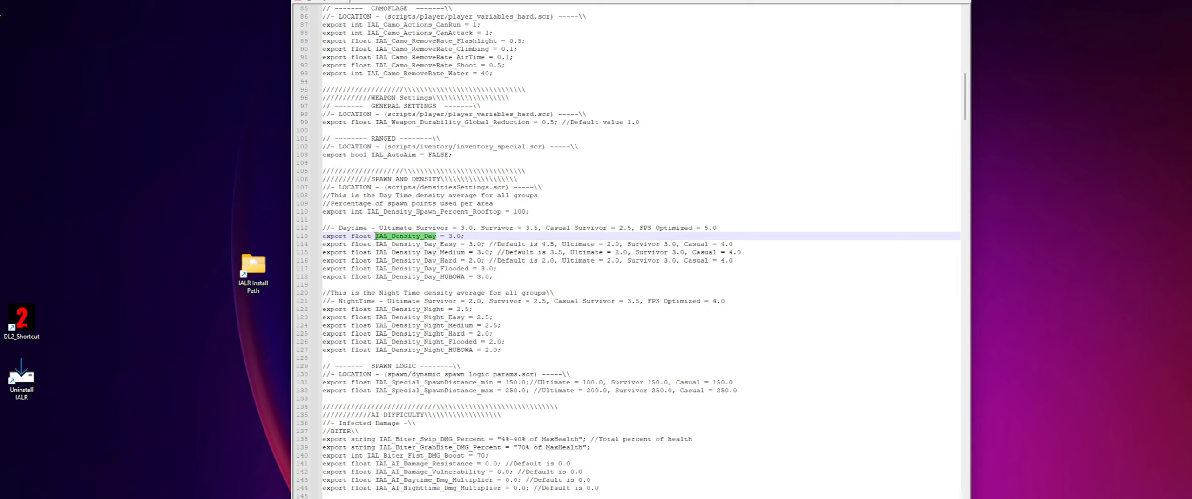
click(477, 233)
drag(457, 244, 376, 244)
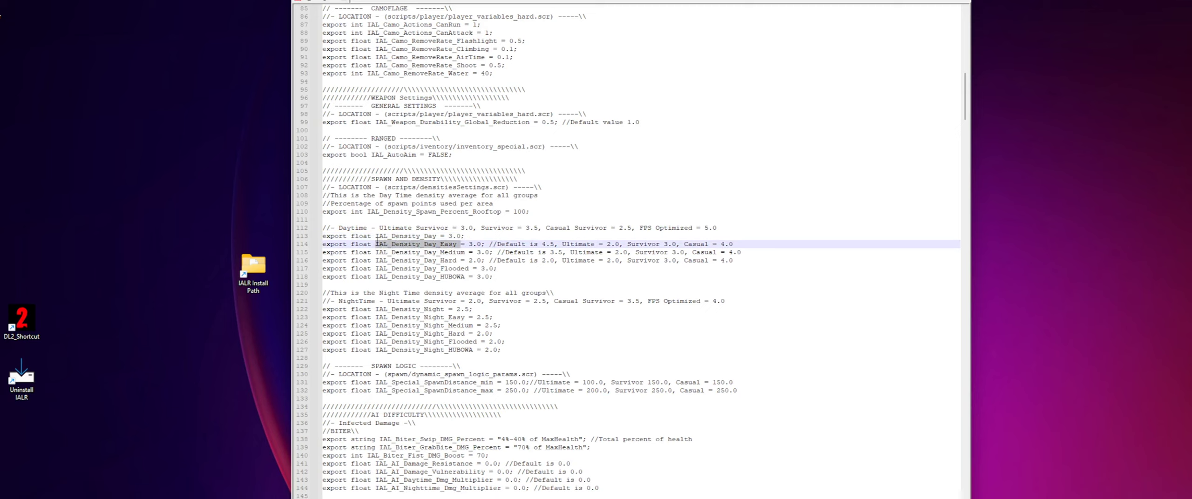
drag(469, 244, 481, 245)
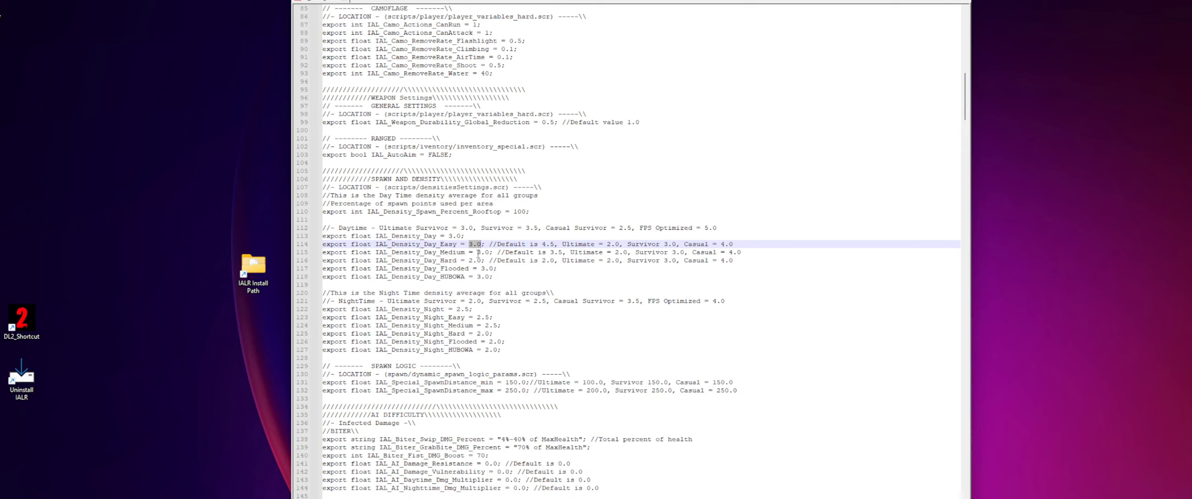
click(508, 269)
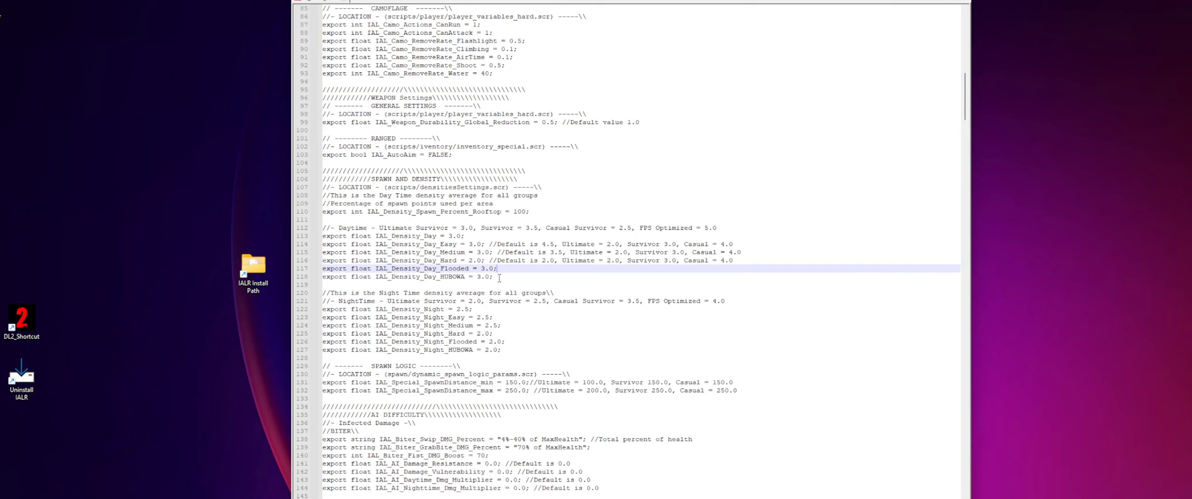
click(490, 245)
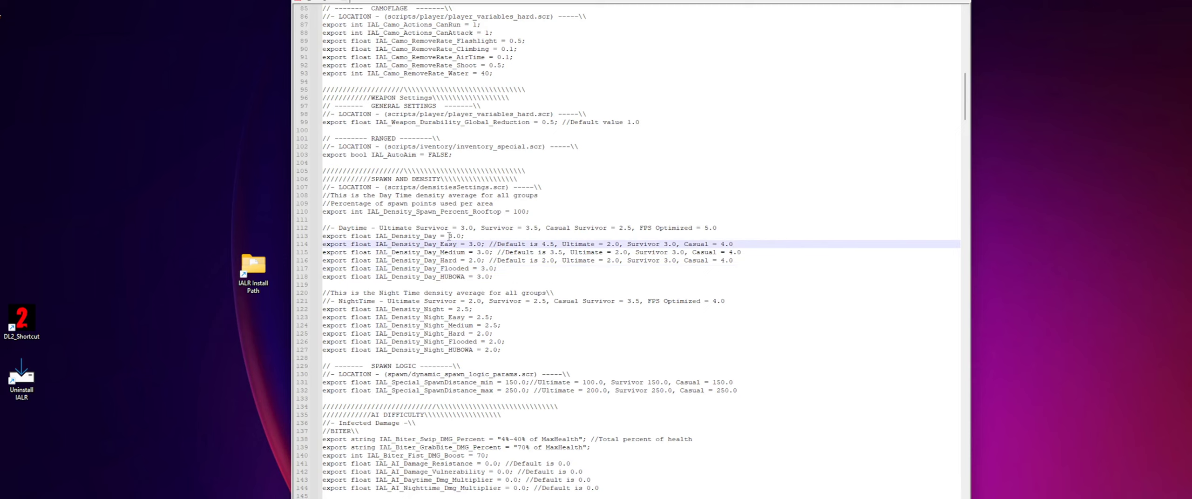
- Set all six daytime density values, from IAL_Density_Day to IAL_Density_Day_HUBOWA, to 4.0
drag(452, 236, 477, 277)
text(444444)
click(522, 268)
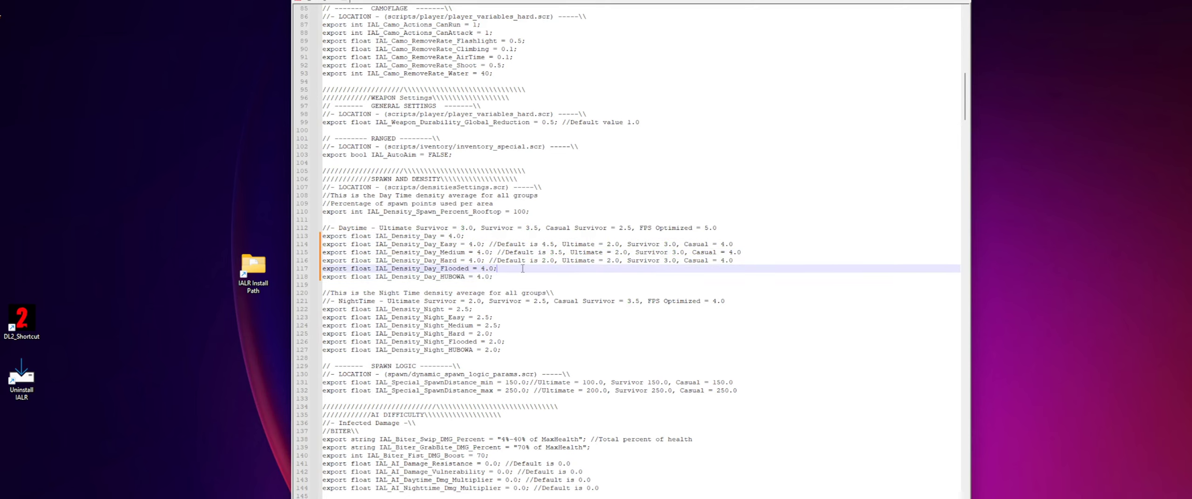
- Set the night densities to 1.5 for the general, Easy and Medium entries and 1.0 for Hard, Flooded and HUBOWA, and save the file
double_click(459, 310)
text(1)
double_click(478, 317)
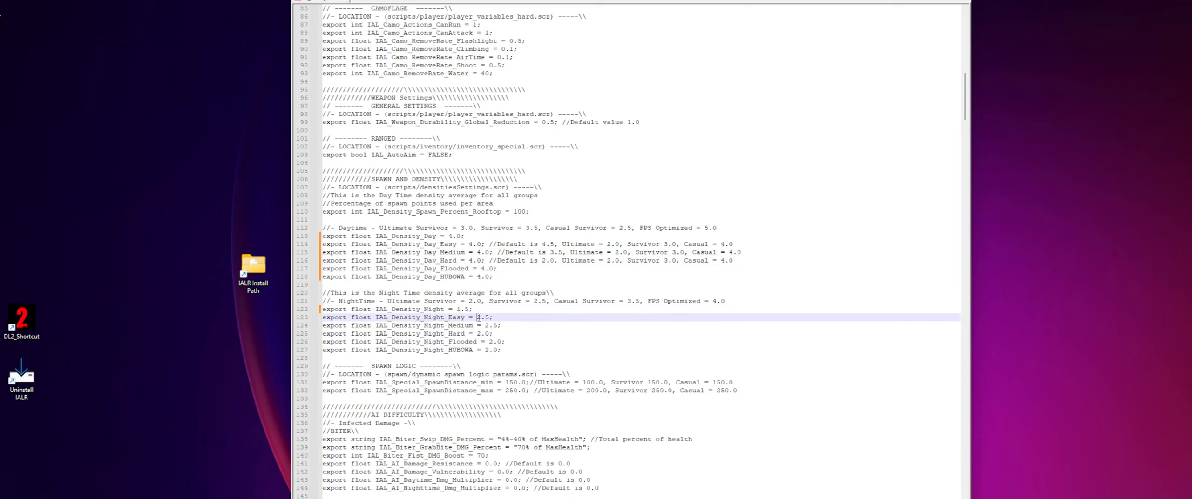
text(1)
double_click(487, 325)
text(1)
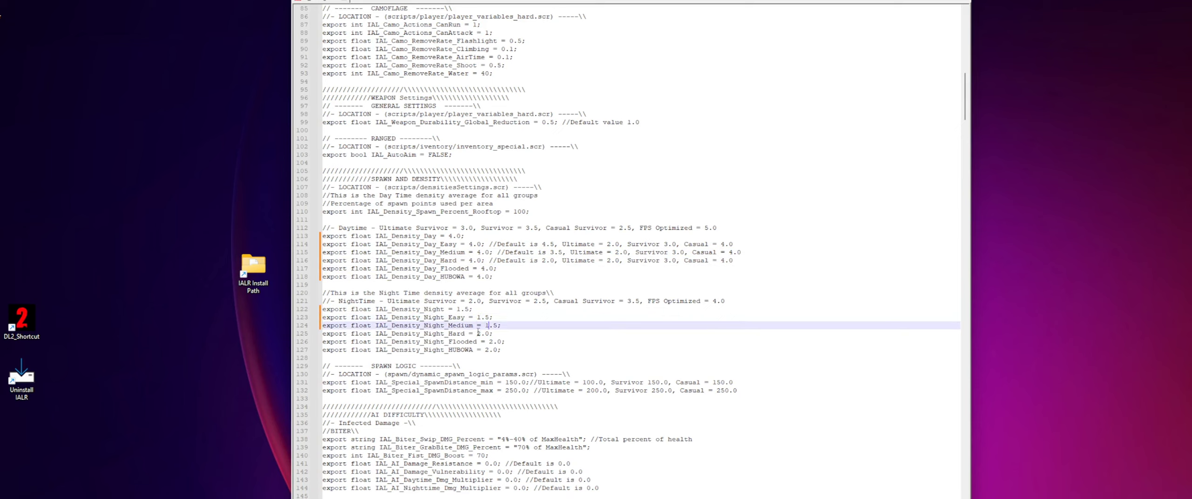
double_click(487, 333)
text(1)
double_click(490, 342)
text(1)
double_click(487, 350)
text(1)
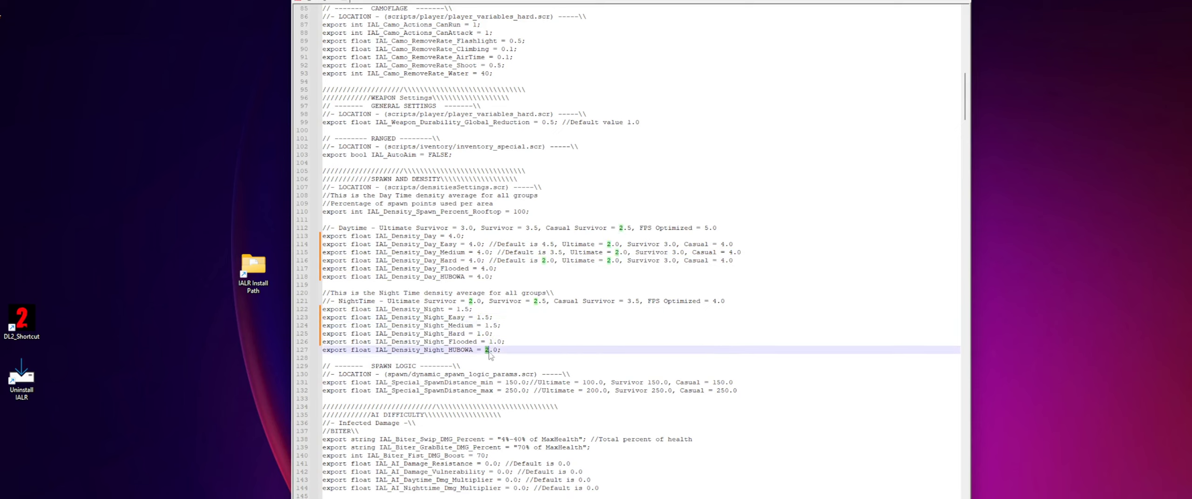
click(518, 324)
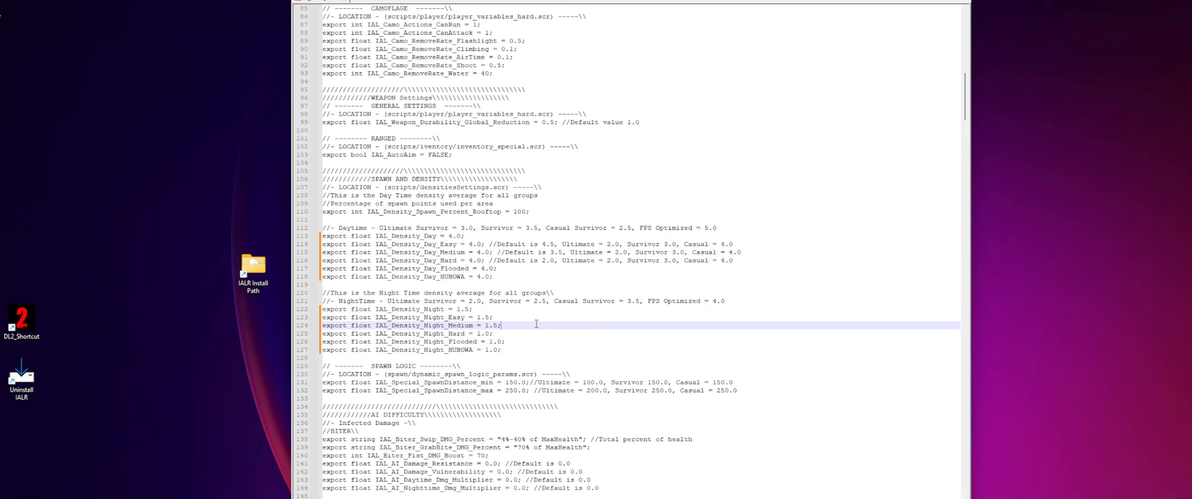
key(ctrl+s)
- Return to the survivor sense section and highlight the value of IAL_SurvivorSense_Red_Enemies_Range
click(533, 267)
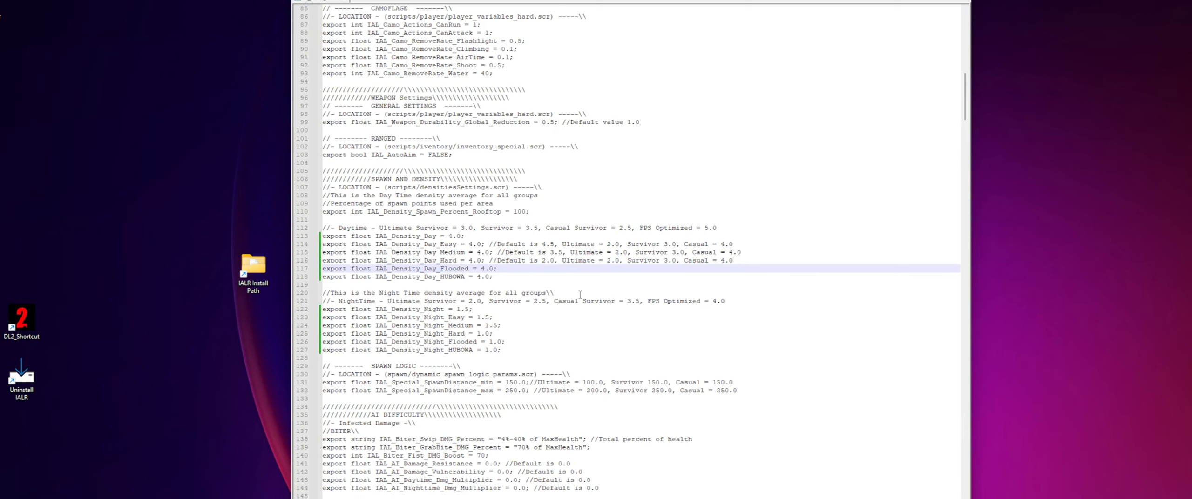
scroll(562, 282, down, 9)
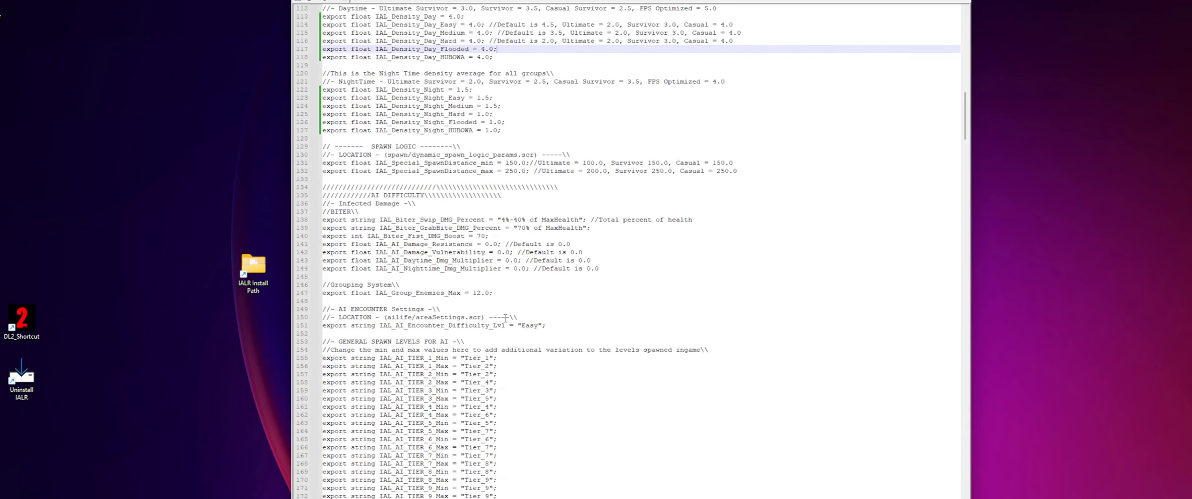
scroll(505, 318, up, 14)
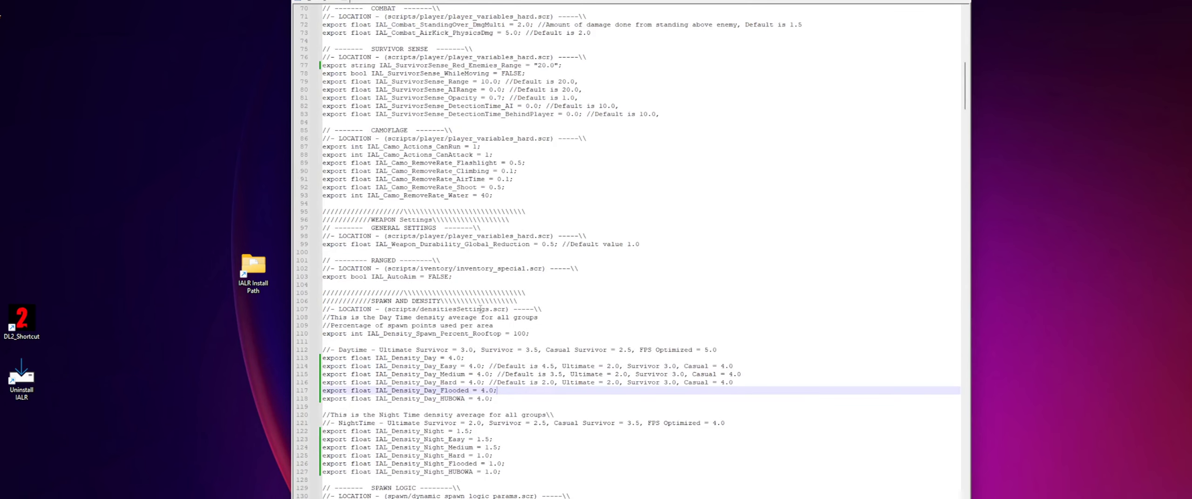
scroll(480, 308, up, 6)
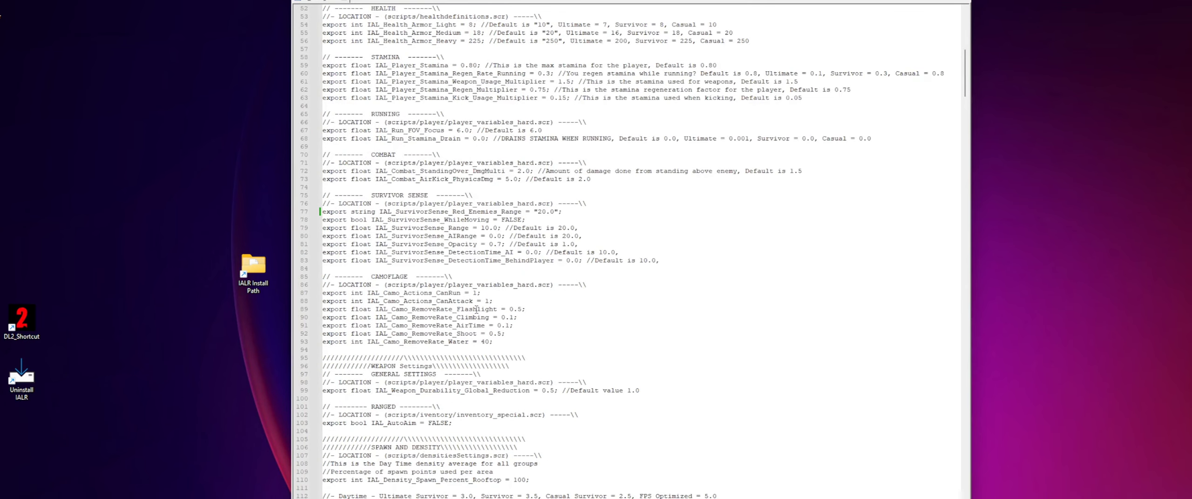
double_click(548, 212)
click(532, 285)
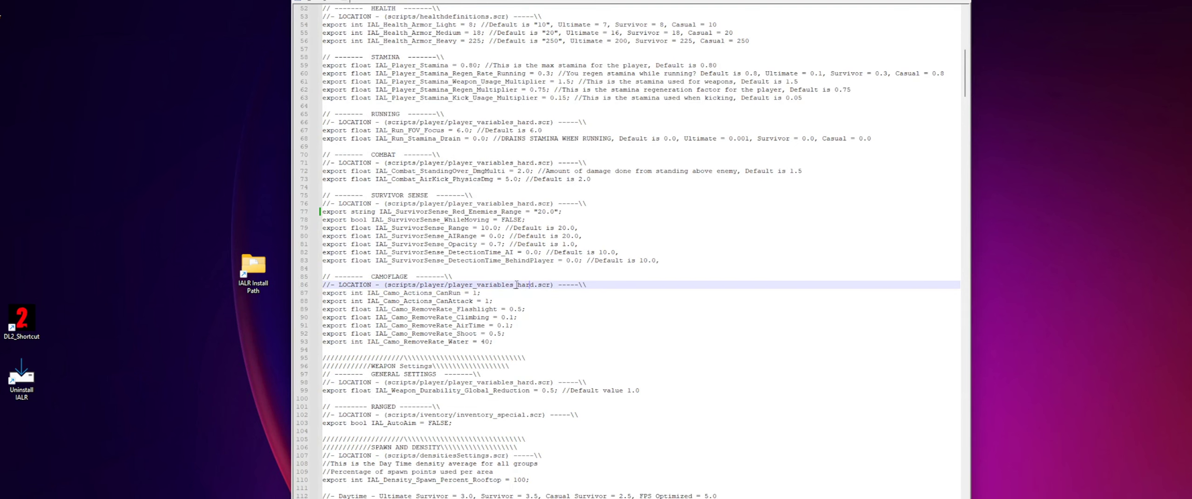
- In the spawn logic section, highlight the IAL_Special_SpawnDistance_min name, its value and the Ultimate note in its comment
scroll(516, 285, down, 11)
click(519, 382)
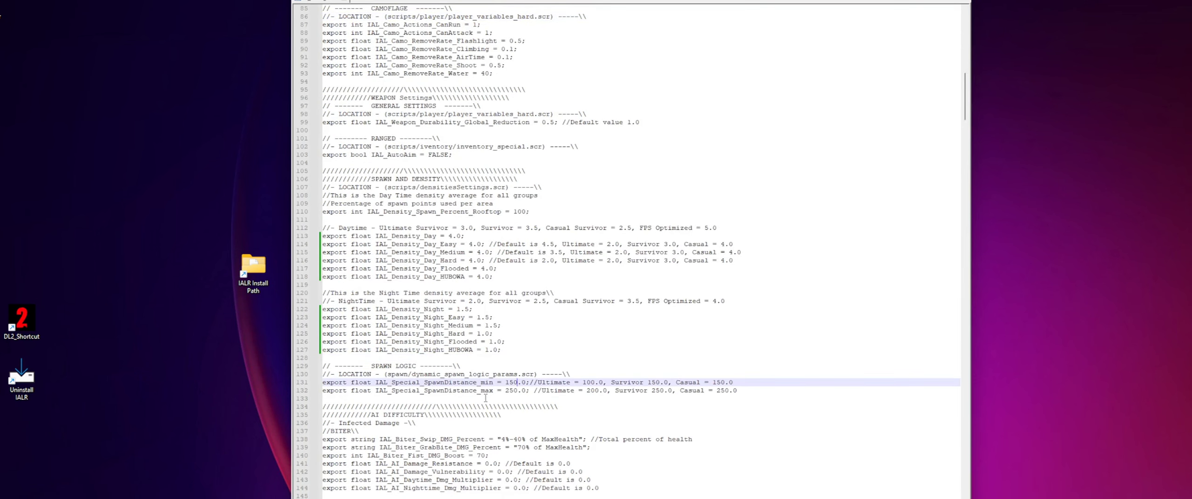
scroll(324, 379, down, 4)
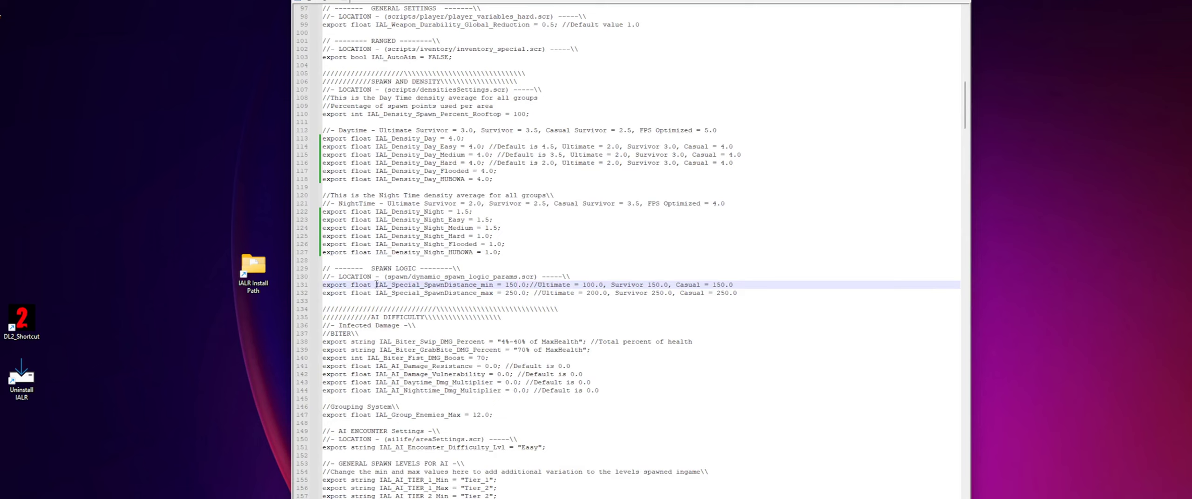
drag(376, 284, 493, 285)
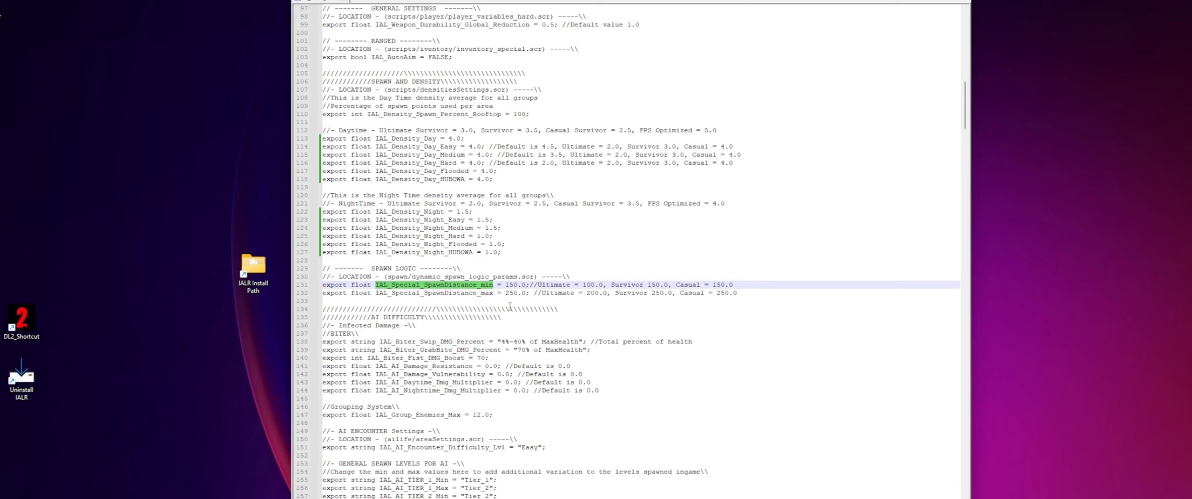
click(511, 283)
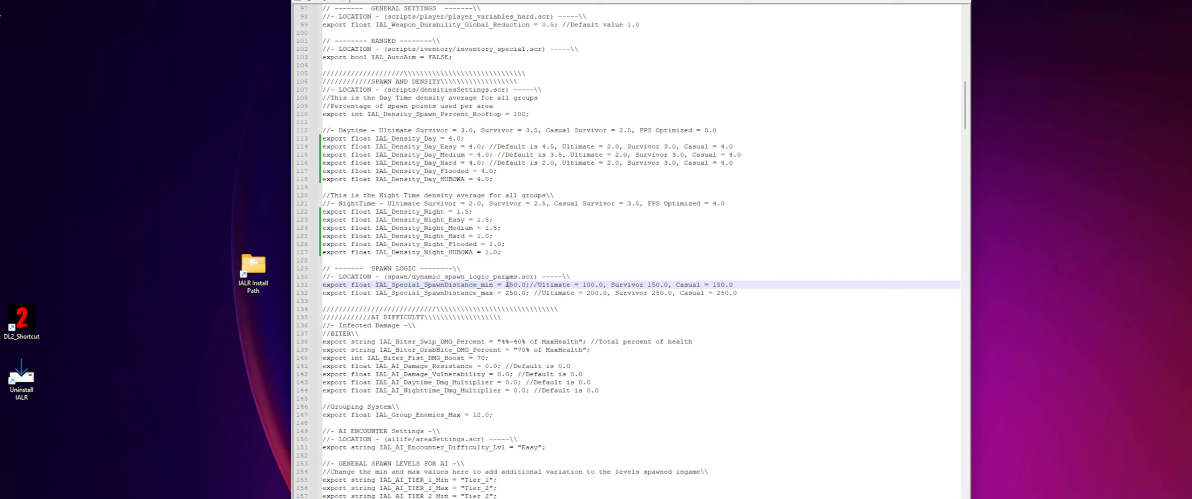
drag(506, 284, 514, 284)
drag(538, 285, 578, 286)
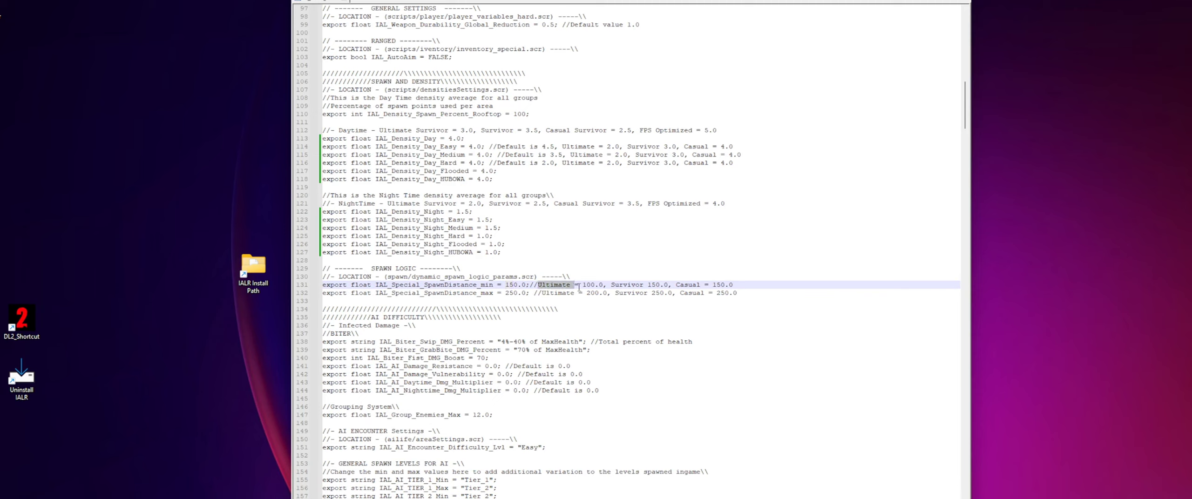
click(529, 292)
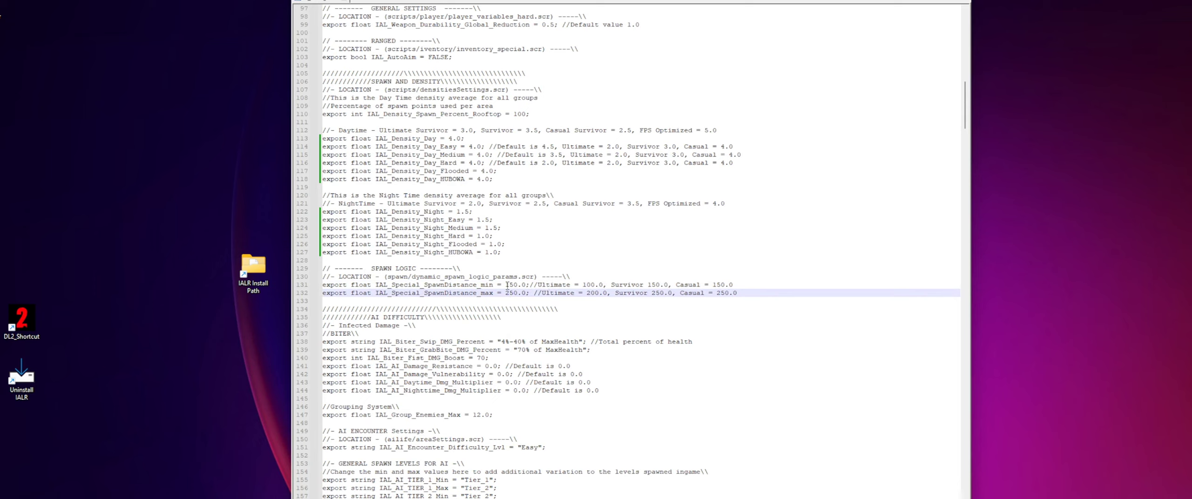
- Set IAL_Special_SpawnDistance_min to 50.0 and IAL_Special_SpawnDistance_max to 100.0 in the spawn logic section
click(513, 284)
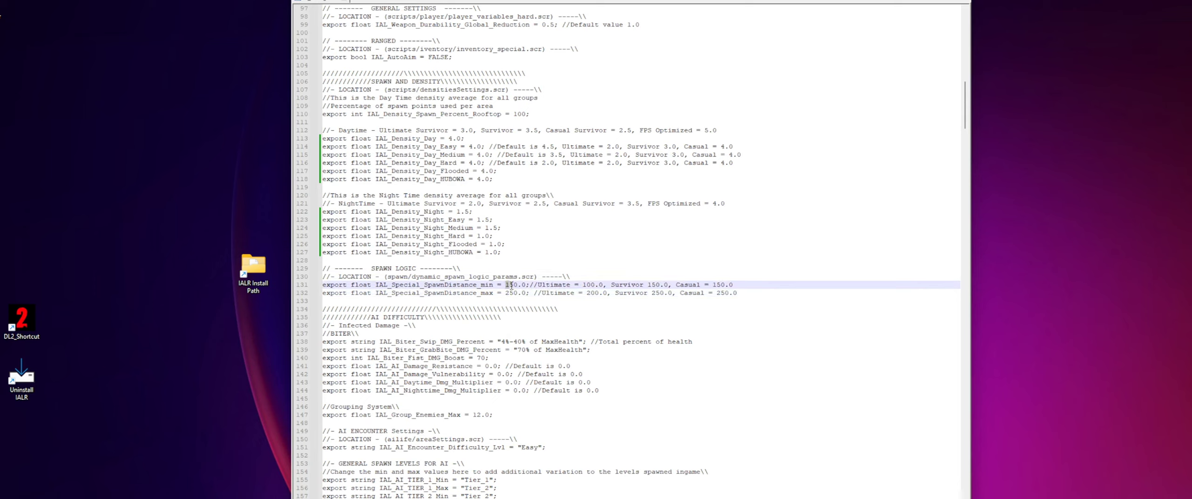
key(BackSpace)
click(527, 292)
click(507, 297)
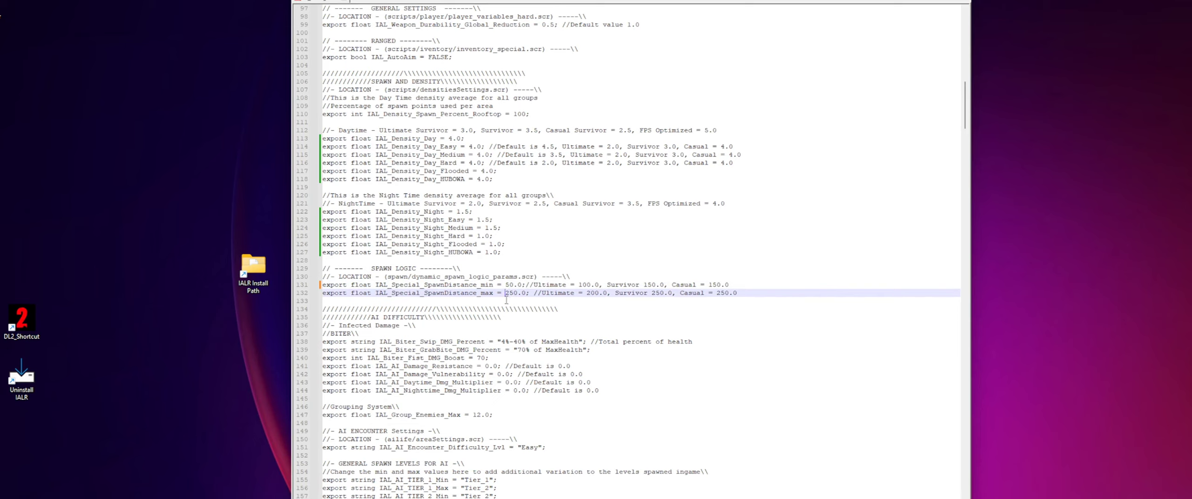
drag(507, 293, 518, 293)
click(492, 294)
double_click(508, 293)
text(100)
click(539, 261)
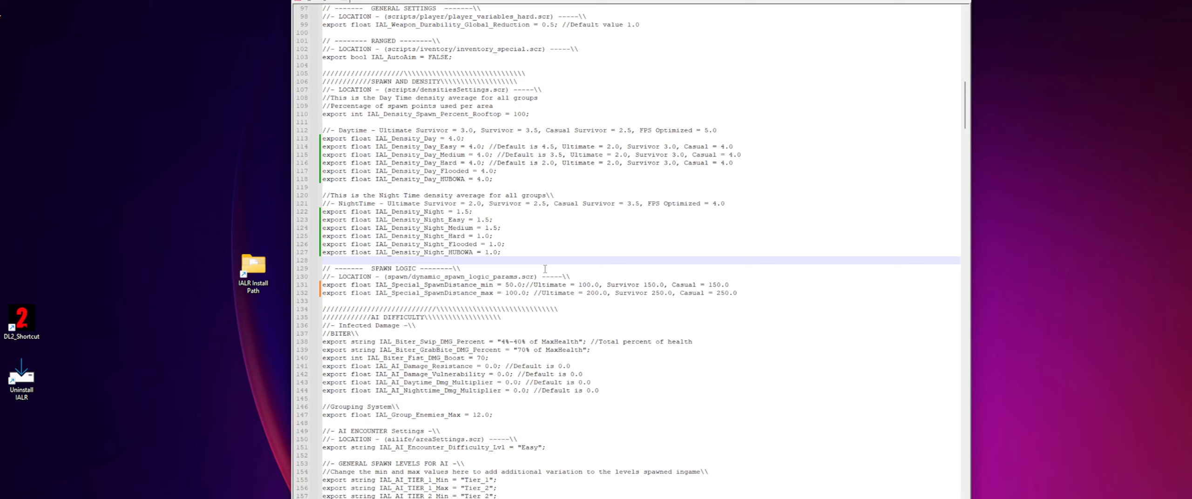
- Highlight the day and night density blocks and the two special spawn distance lines to review them
drag(323, 130, 771, 294)
click(757, 255)
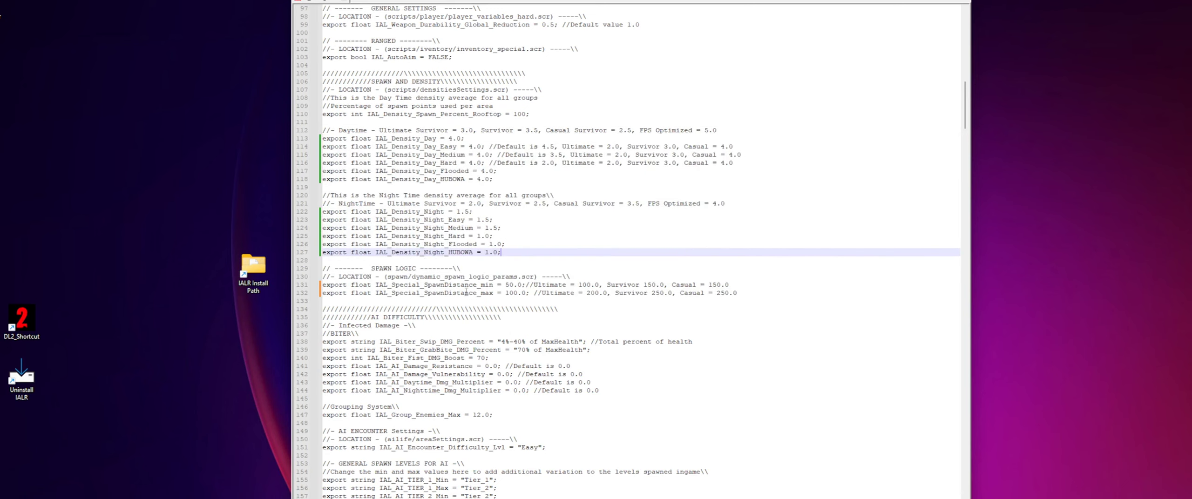
double_click(377, 284)
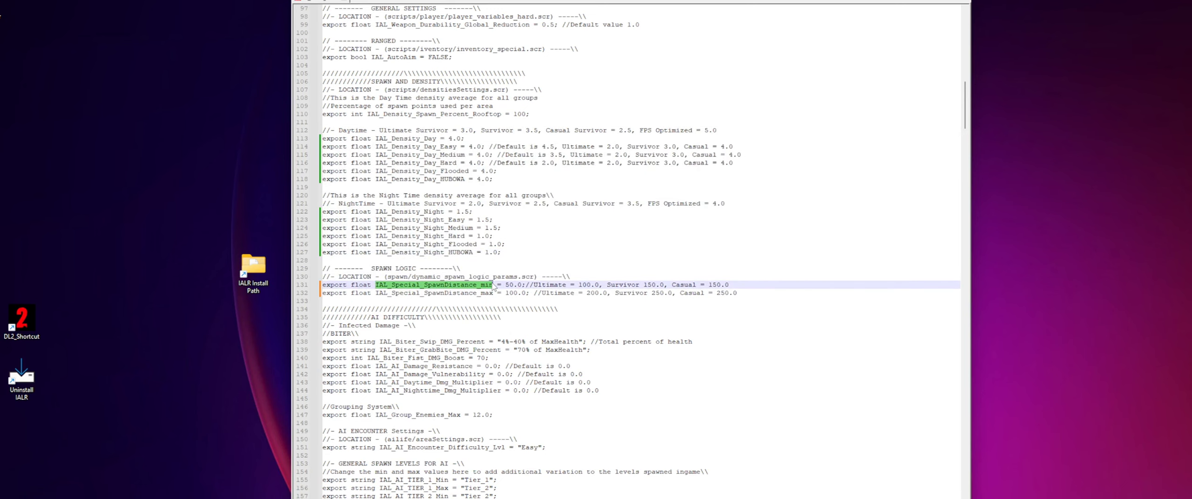
drag(408, 211, 530, 257)
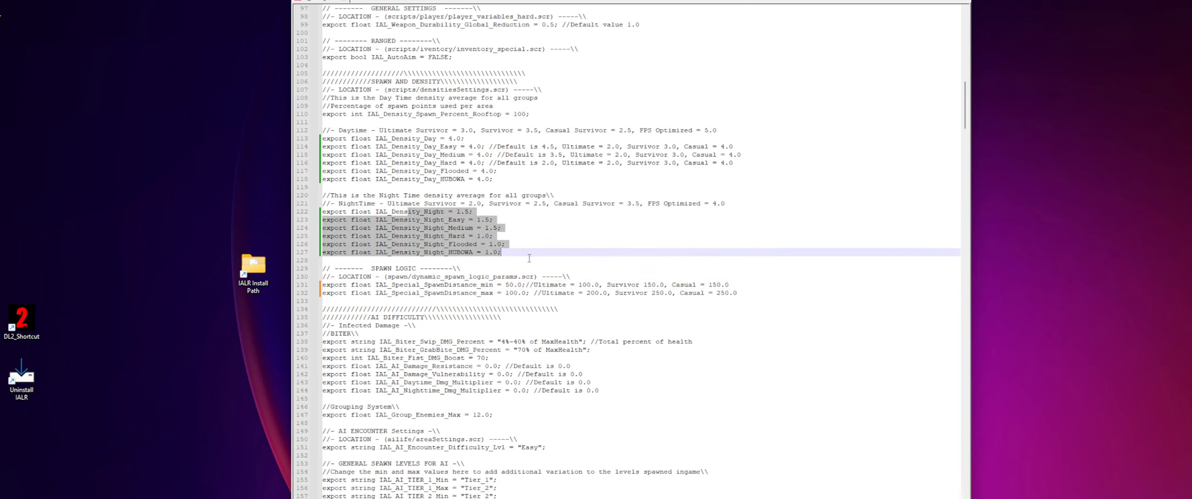
drag(500, 286, 531, 294)
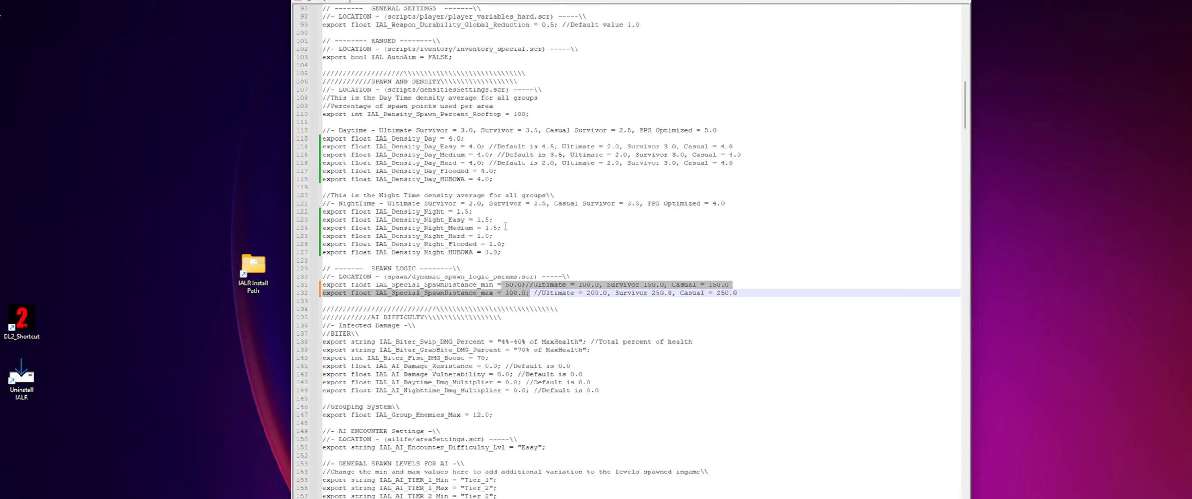
- Go back through the player settings to the inventory section and highlight the inventory and storage size lines
scroll(505, 227, up, 16)
scroll(526, 251, up, 5)
click(526, 283)
click(513, 342)
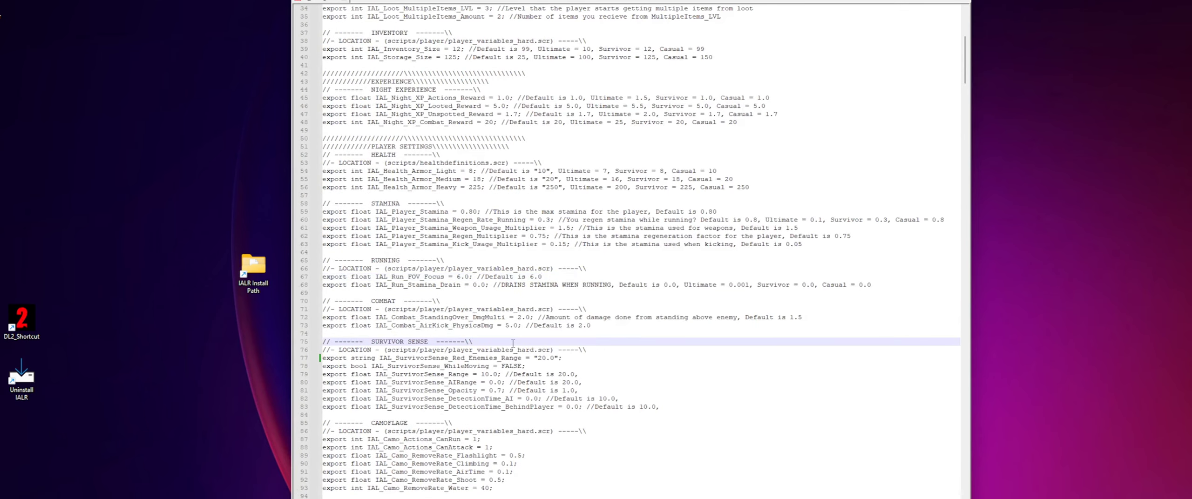
scroll(513, 343, up, 6)
scroll(495, 345, up, 4)
drag(424, 293, 500, 307)
scroll(486, 281, up, 1)
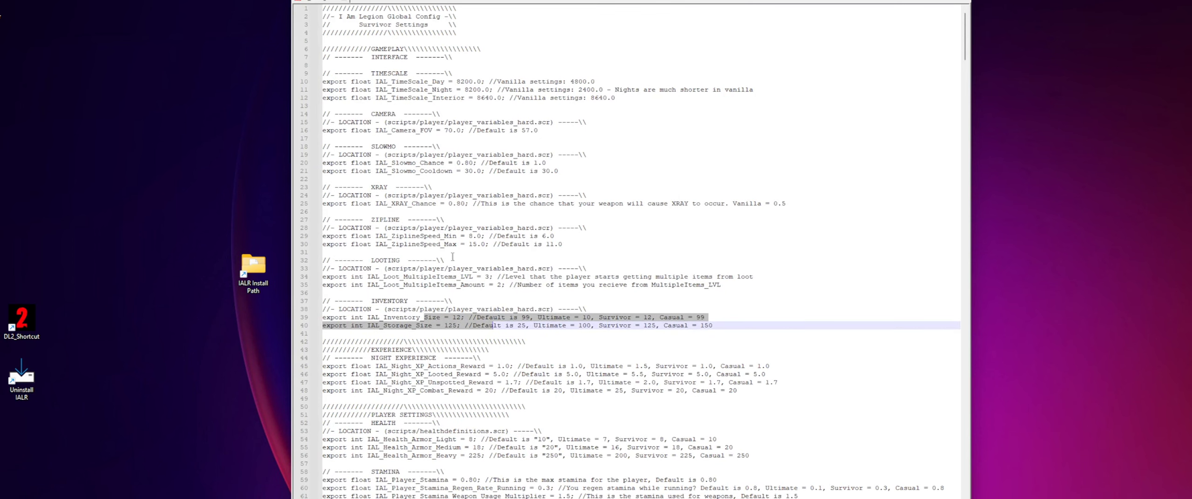
click(450, 253)
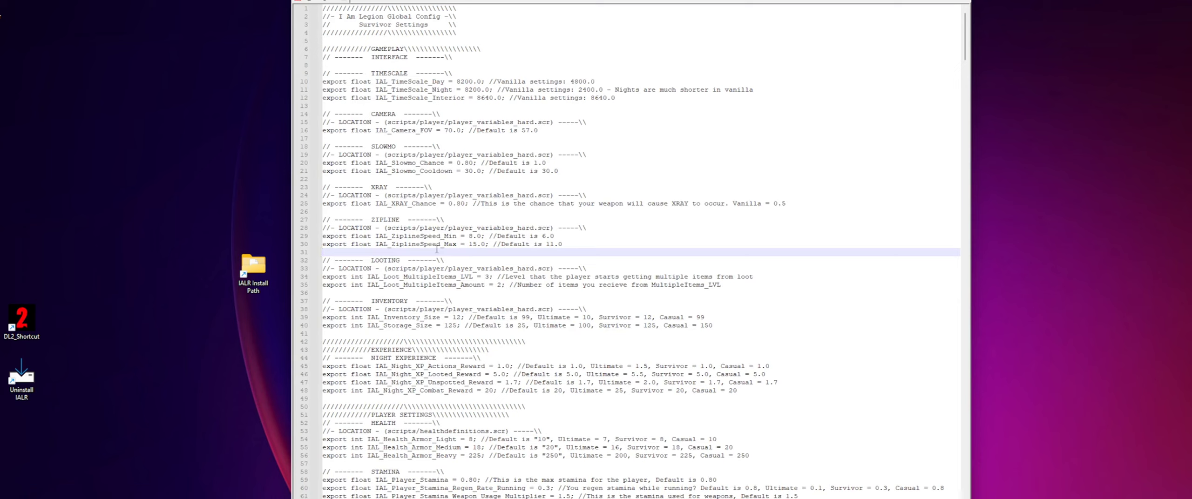
- Highlight the camera FOV value and the day and night timescale values, including the vanilla night setting
drag(396, 132, 461, 130)
click(458, 131)
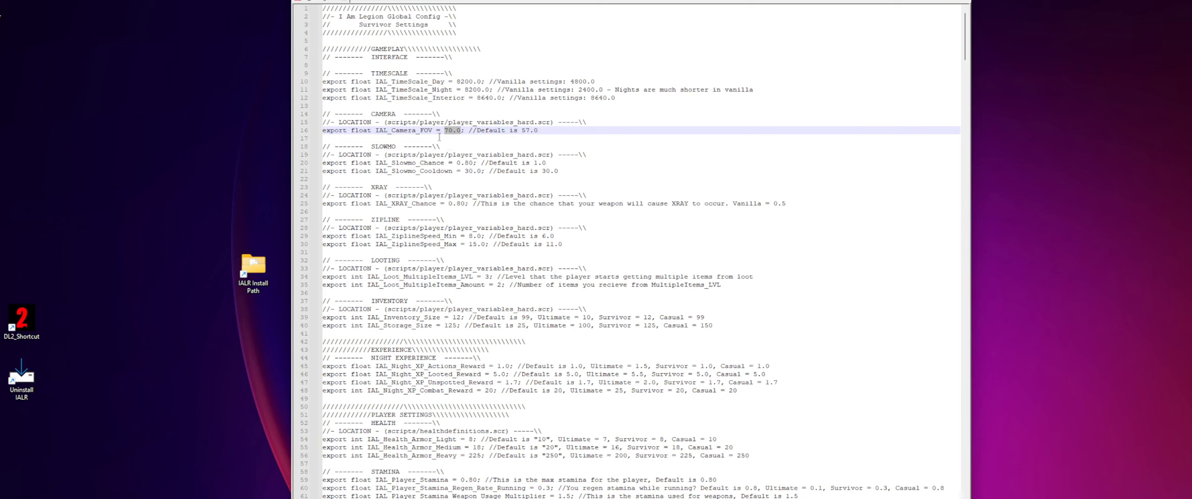
click(460, 90)
double_click(458, 81)
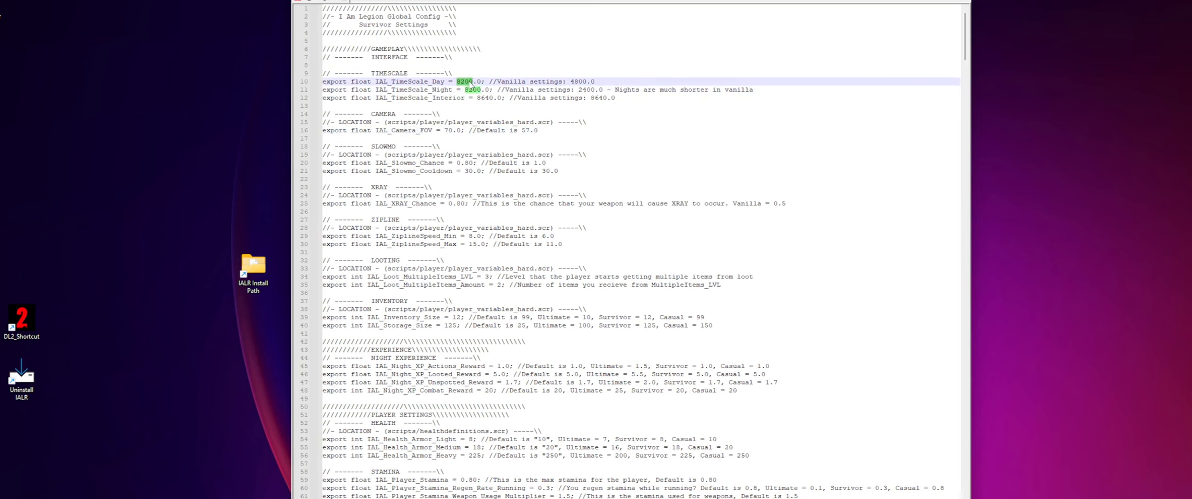
click(581, 90)
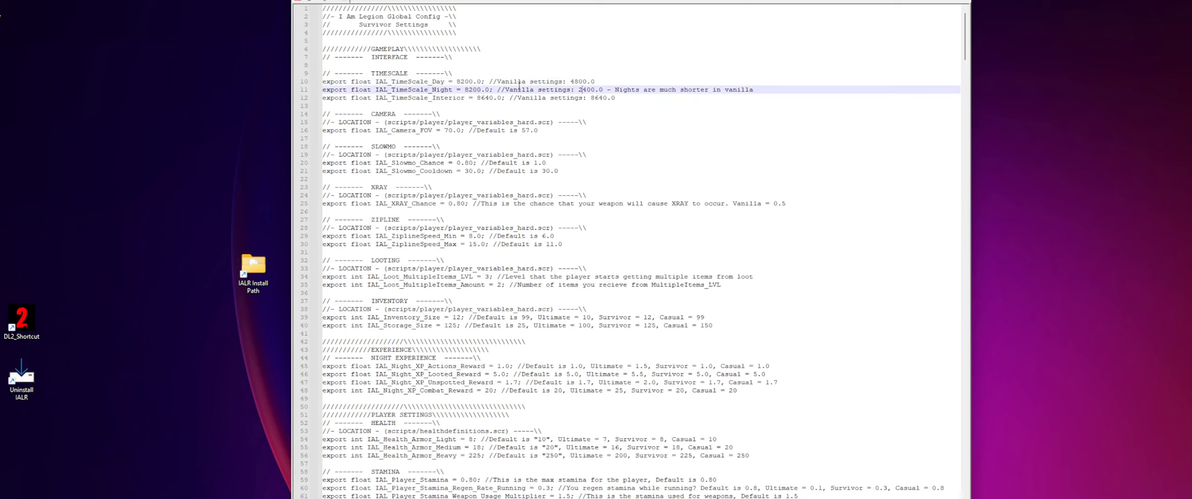
double_click(580, 90)
click(567, 98)
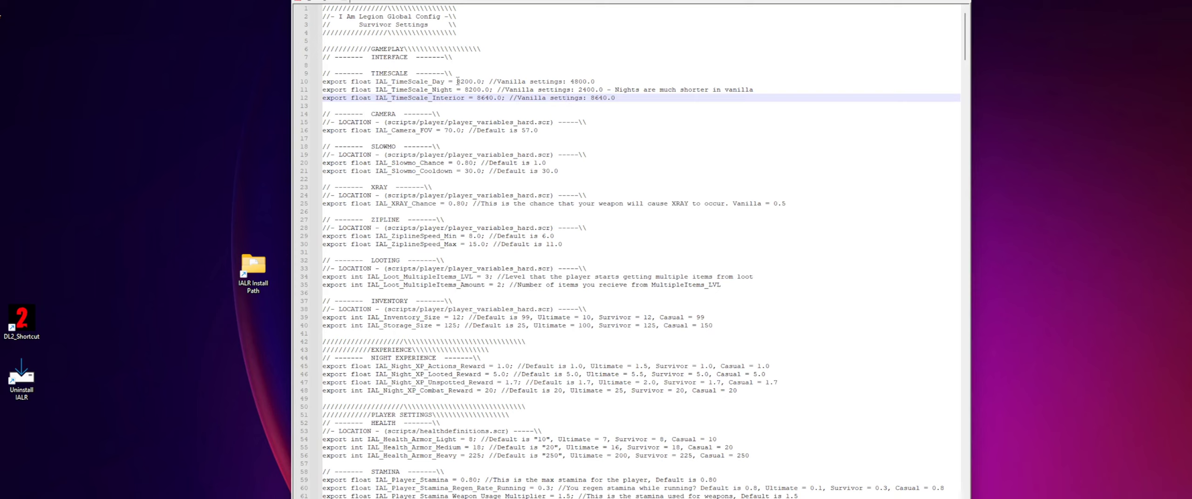
drag(457, 81, 472, 82)
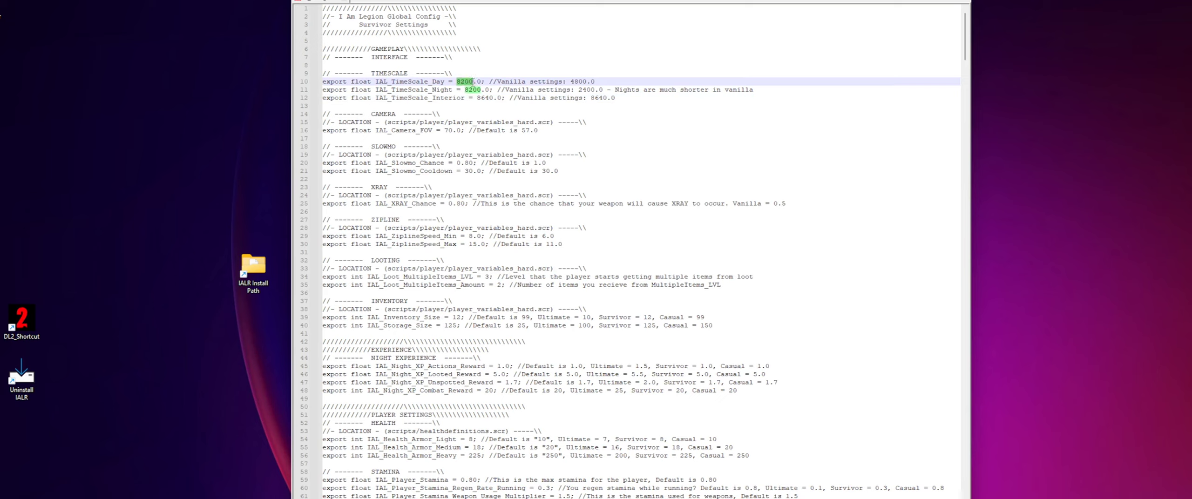
double_click(471, 90)
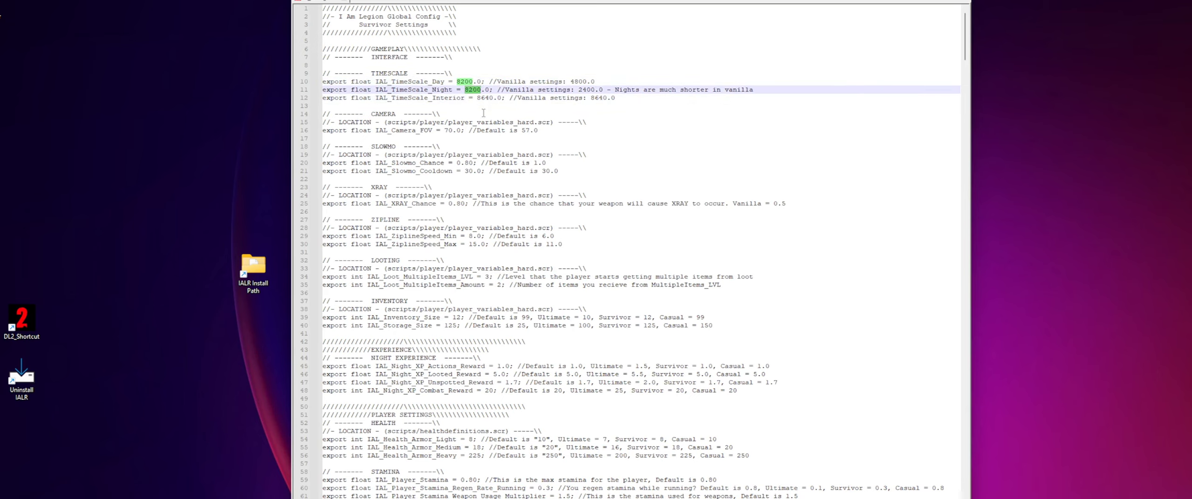
click(482, 106)
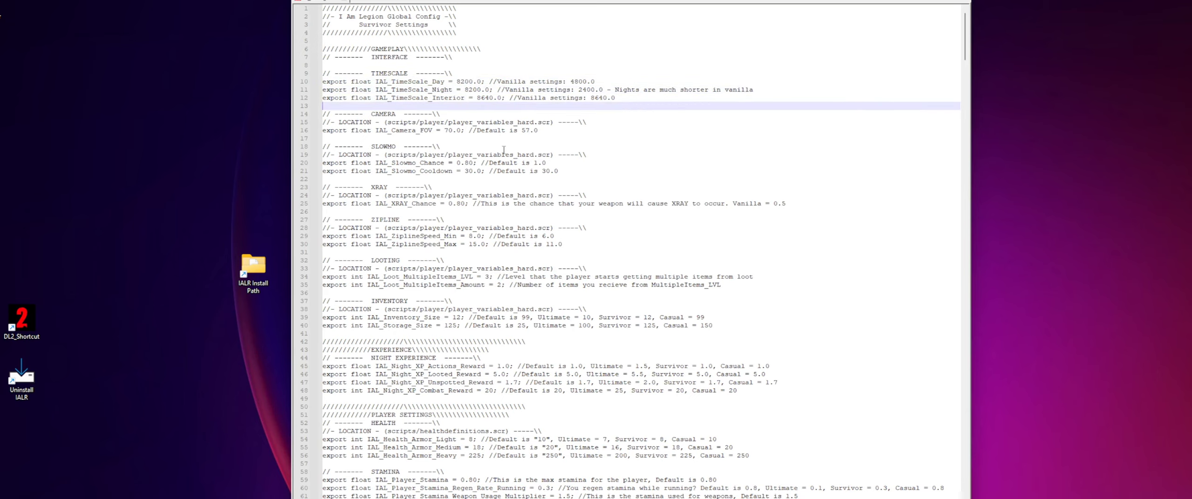
- Look over the zipline, looting and player settings, and close the settings file
click(521, 237)
scroll(520, 259, down, 3)
scroll(520, 260, down, 5)
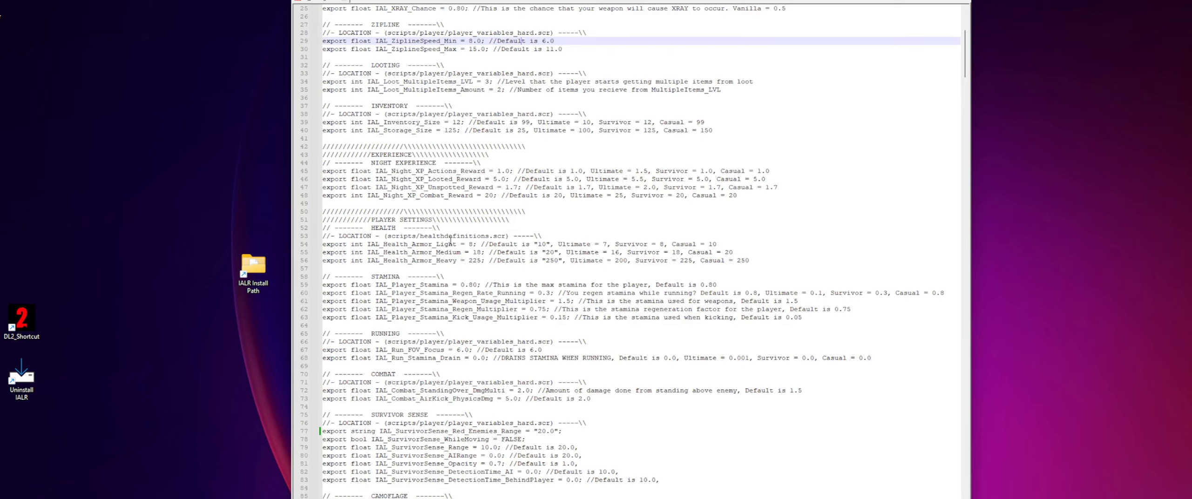
click(437, 90)
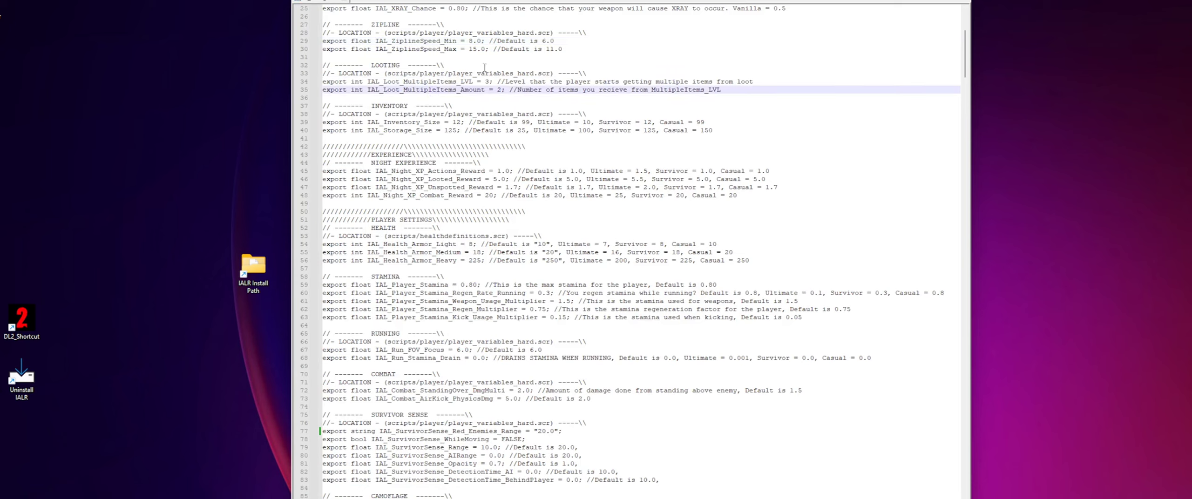
scroll(545, 331, down, 5)
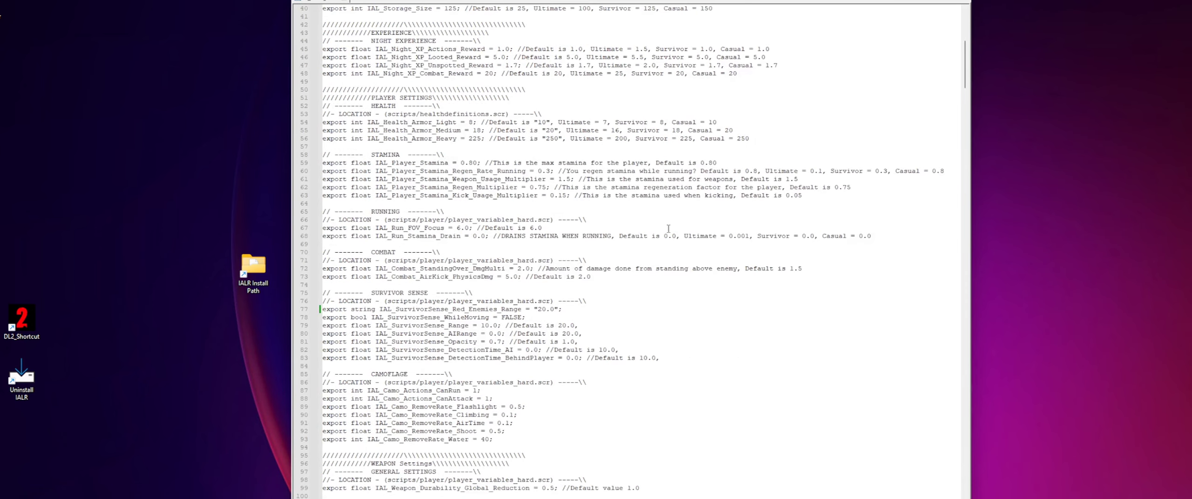
key(alt+F4)
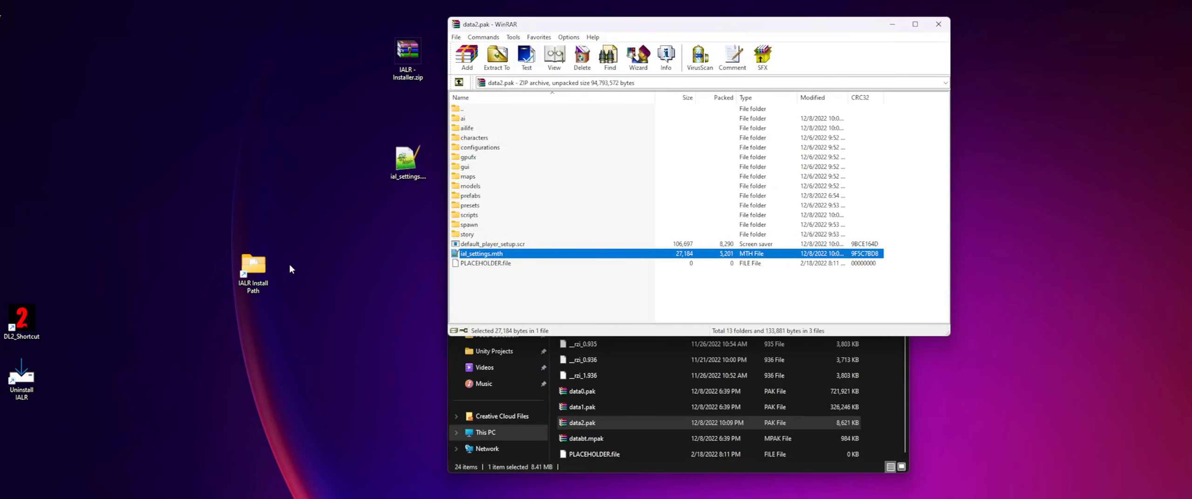
- Add the edited ial_settings.mth from the desktop to data2.pak with the Add and replace files update mode
click(361, 256)
click(402, 165)
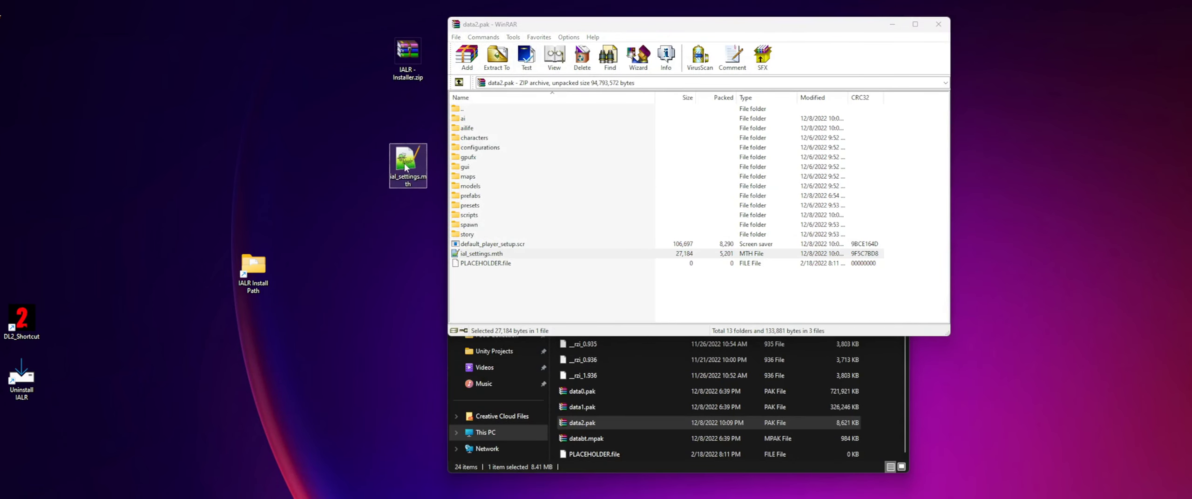
drag(405, 166, 514, 293)
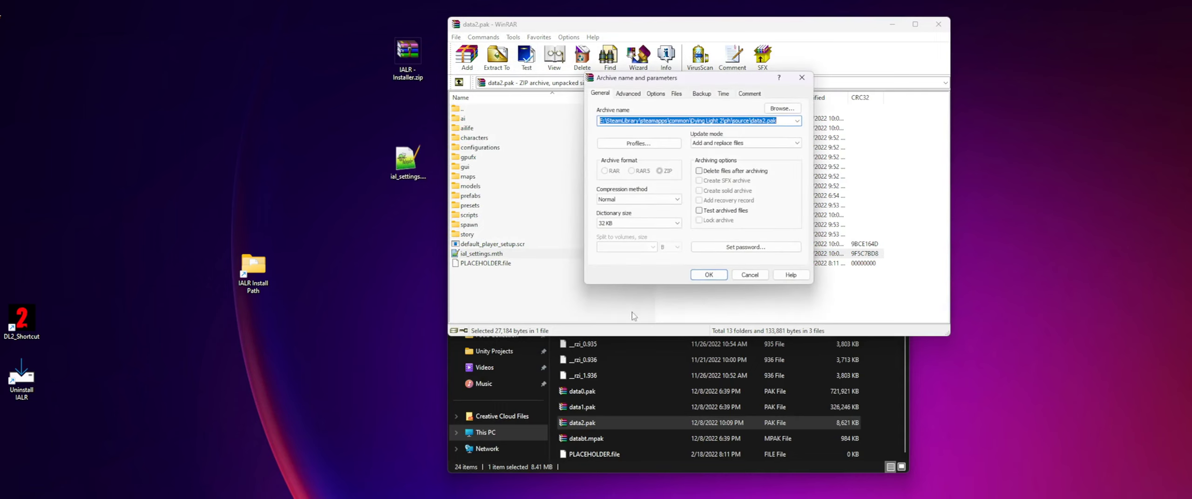
click(712, 273)
click(697, 256)
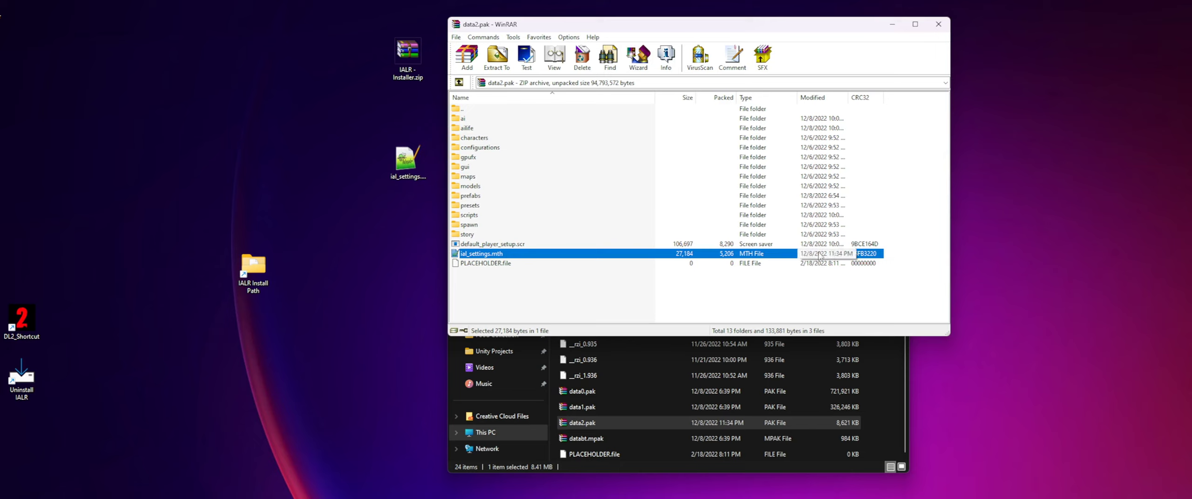
click(824, 296)
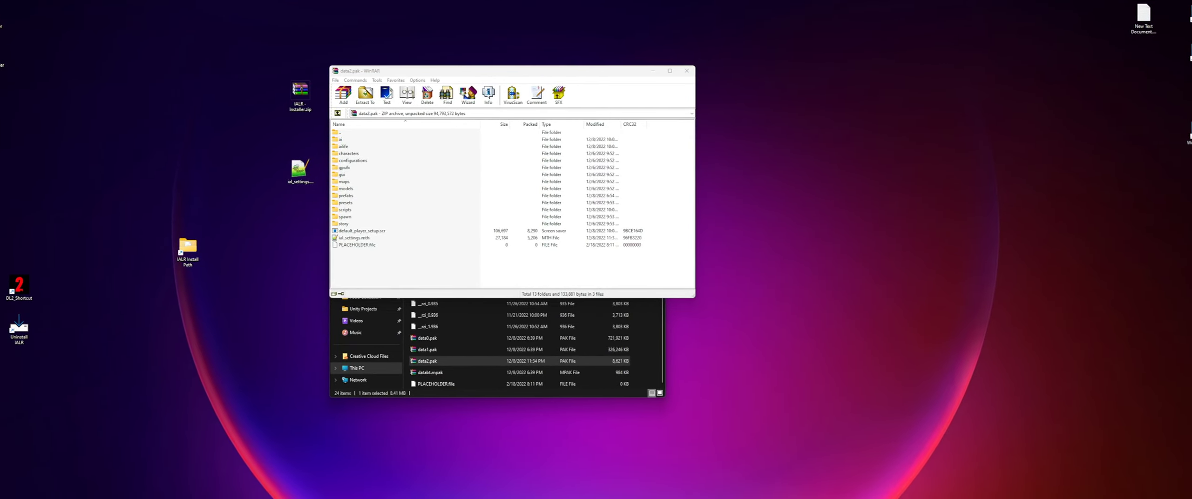
- Switch to Steam, launch Dying Light 2, minimize Steam, and enter the game's main menu past the modified data warning
click(300, 170)
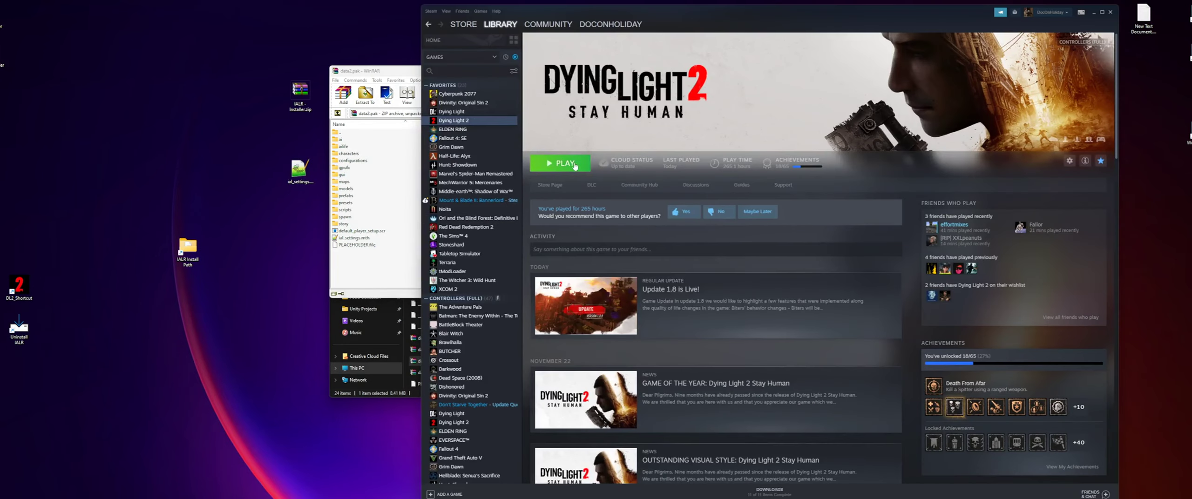
click(575, 164)
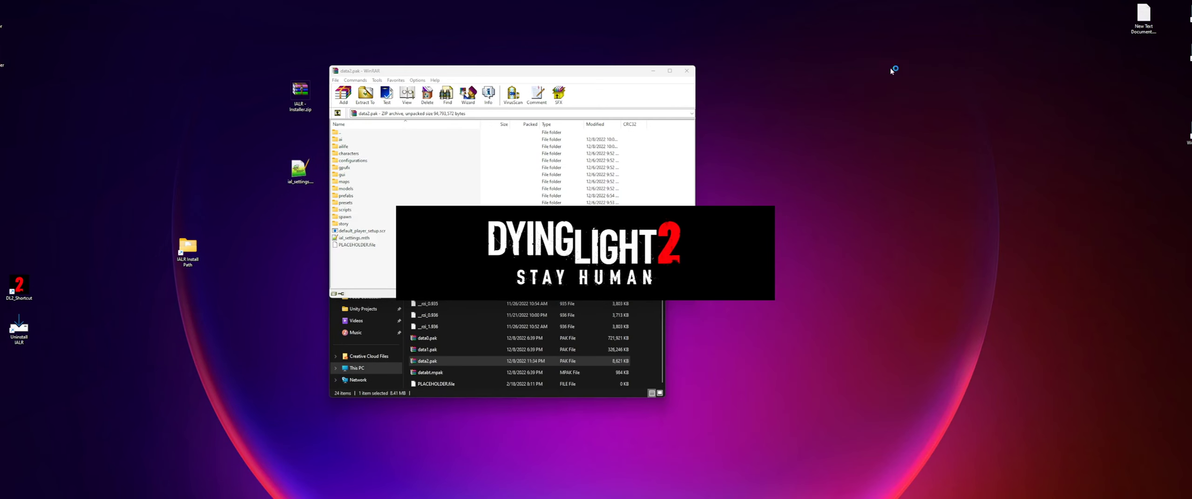
click(1092, 14)
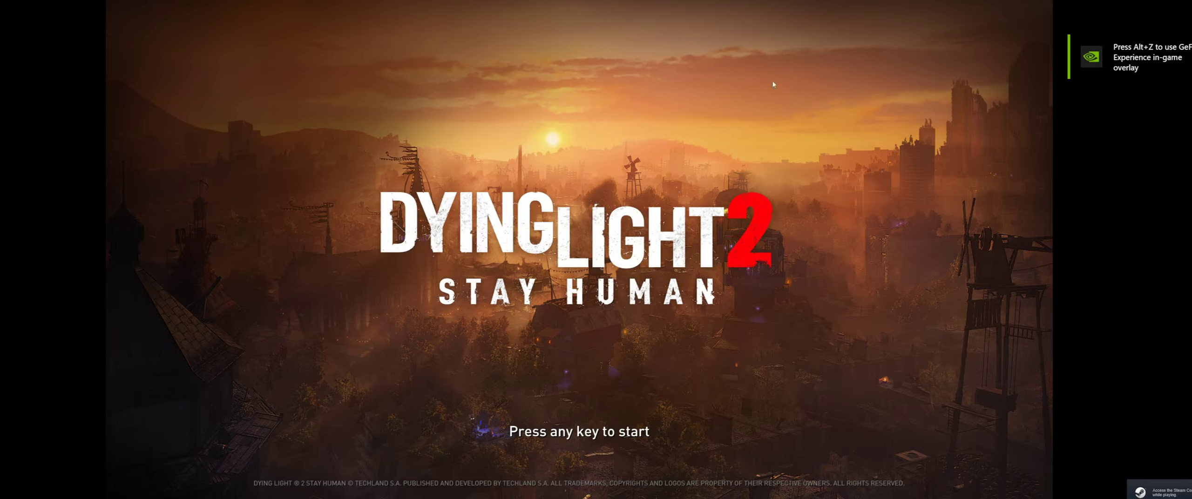
key(space)
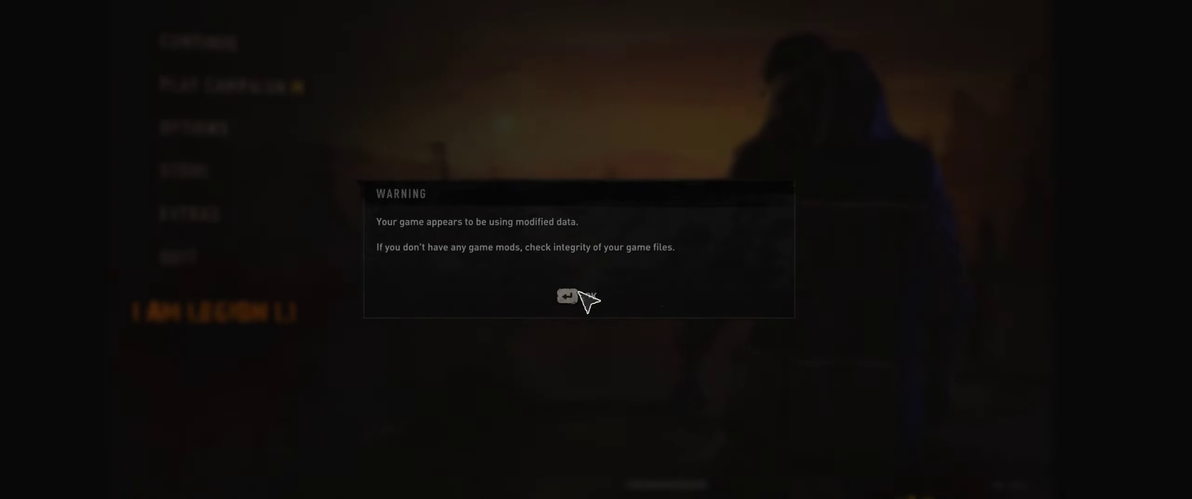
click(576, 294)
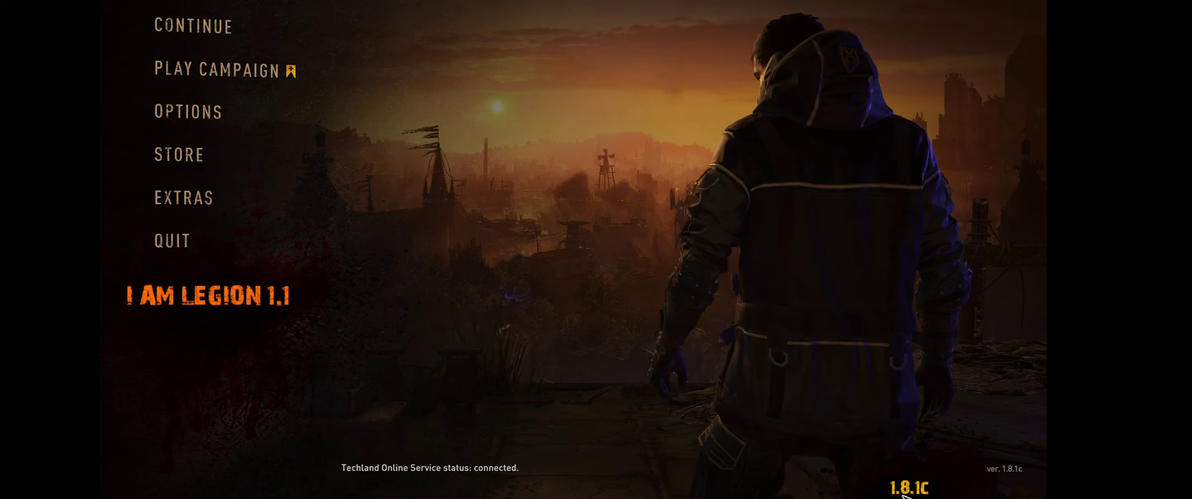
- Set the Music Volume to 0 in the game's audio options and return to the main menu
click(213, 236)
click(601, 278)
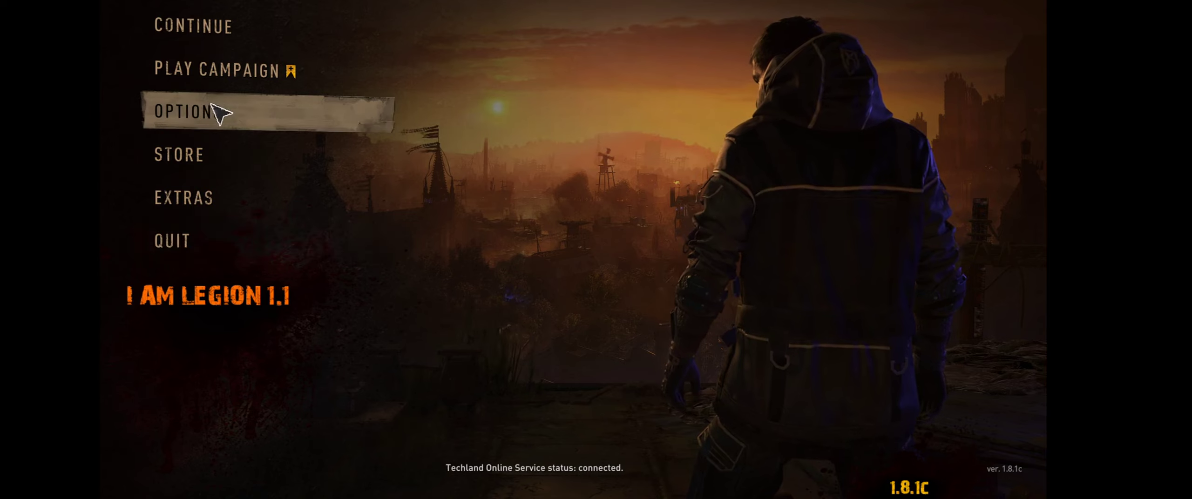
click(224, 114)
click(572, 4)
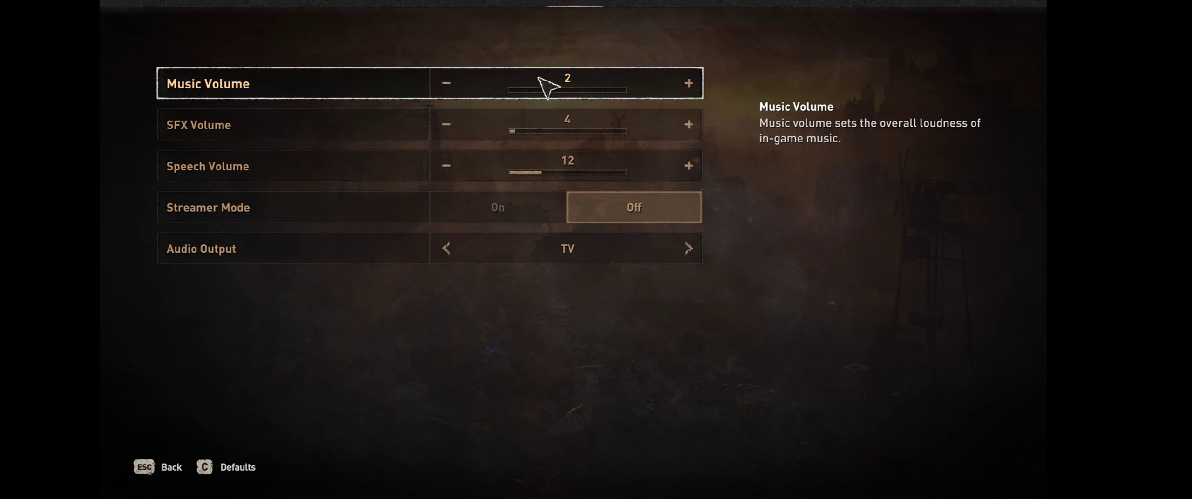
click(454, 83)
click(453, 83)
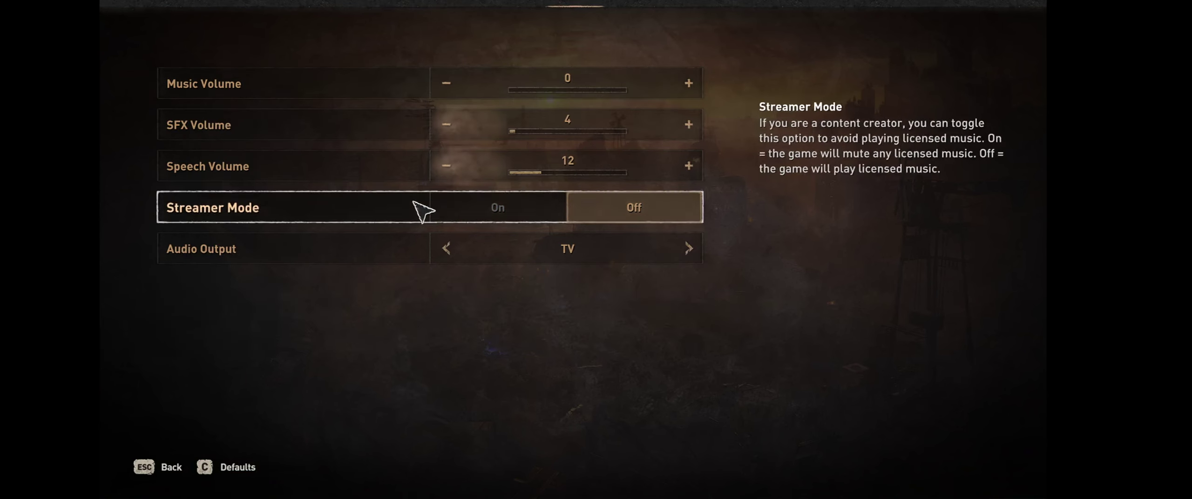
click(163, 473)
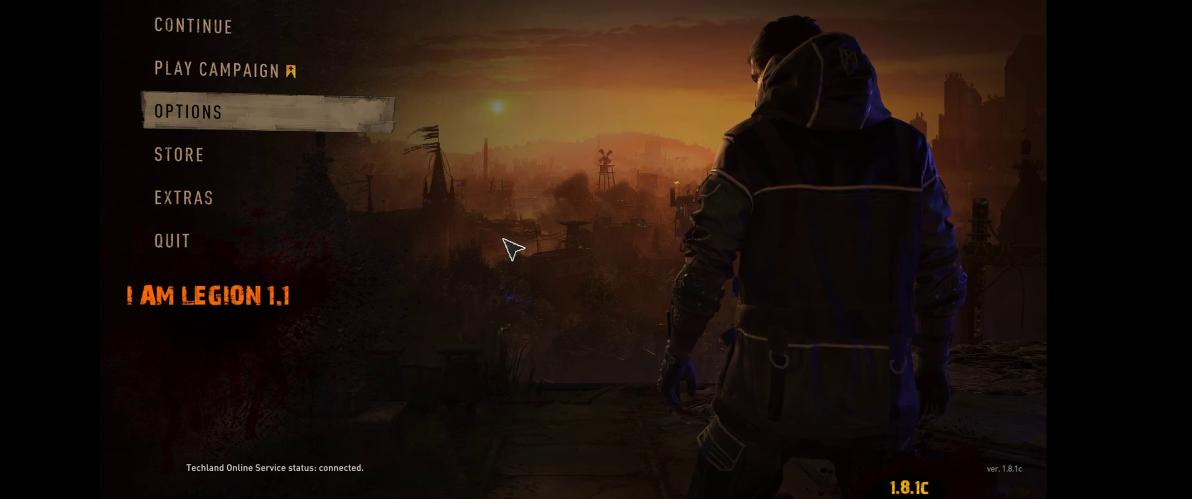
- View the rollback checkpoint of The Only Way Out campaign save, decline loading it and return to the main menu
click(243, 74)
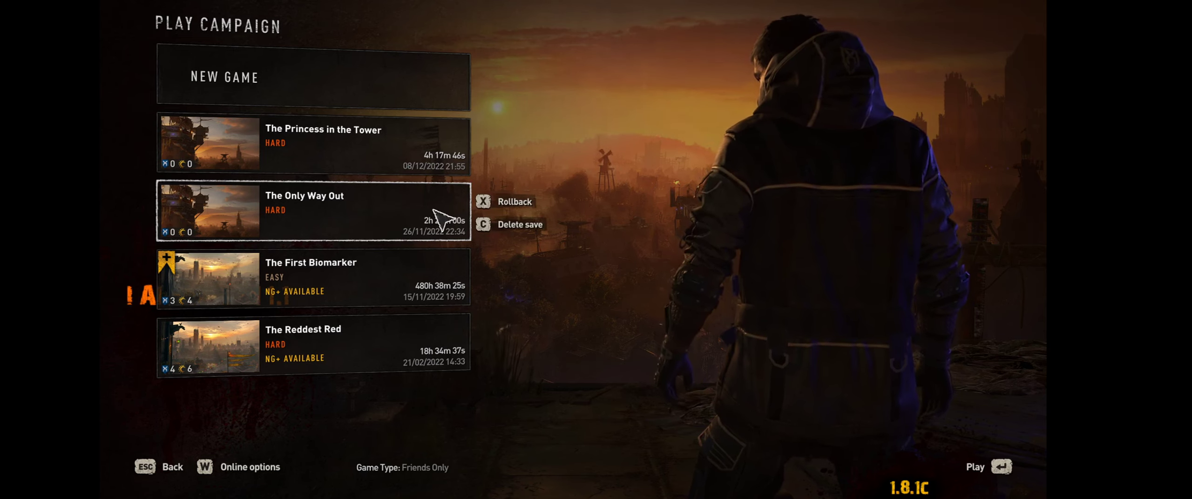
key(x)
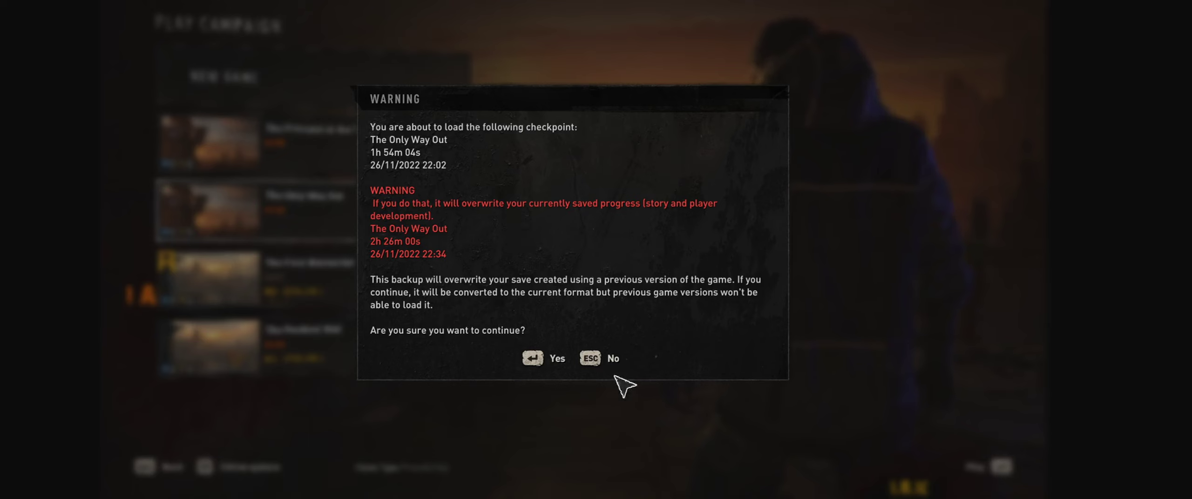
click(618, 360)
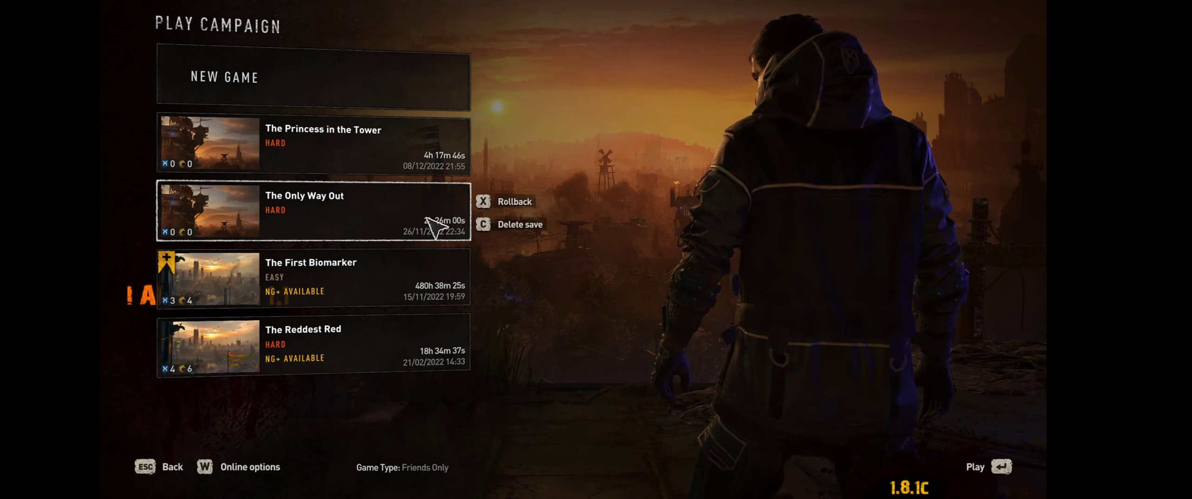
key(Escape)
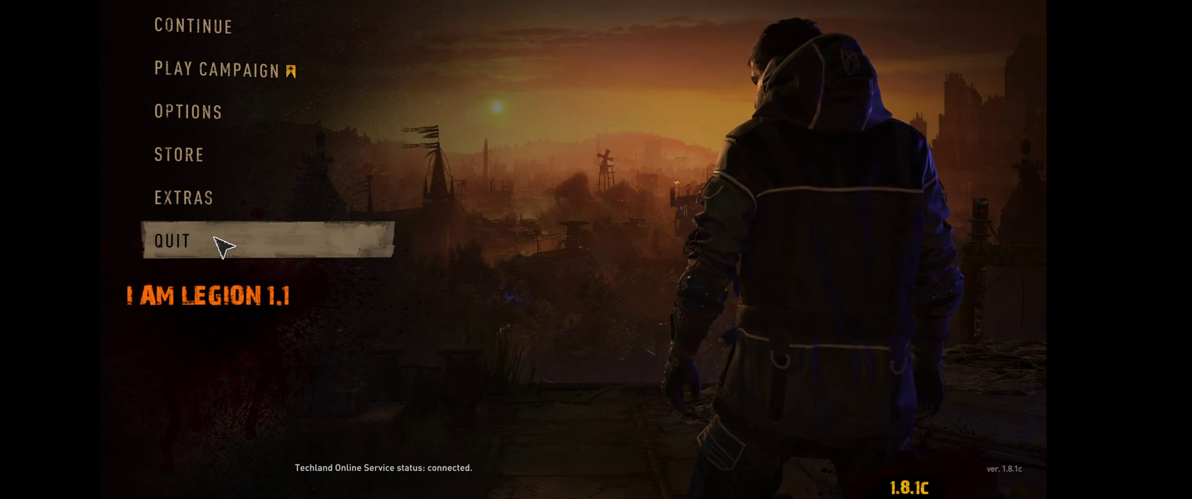
- Quit the game to the desktop and move the data2.pak archive window beside the source folder window
click(215, 238)
click(521, 279)
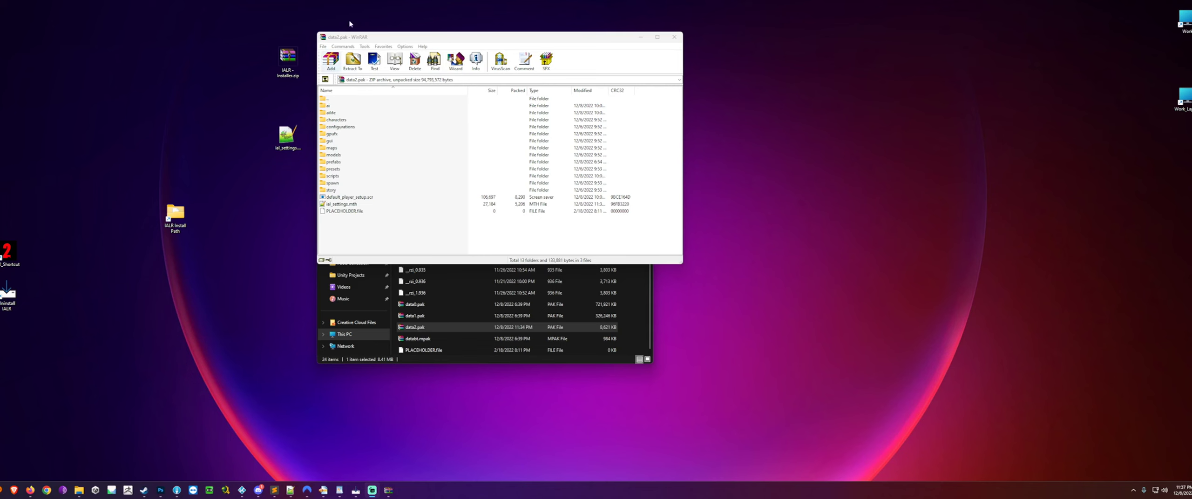
drag(433, 38, 771, 78)
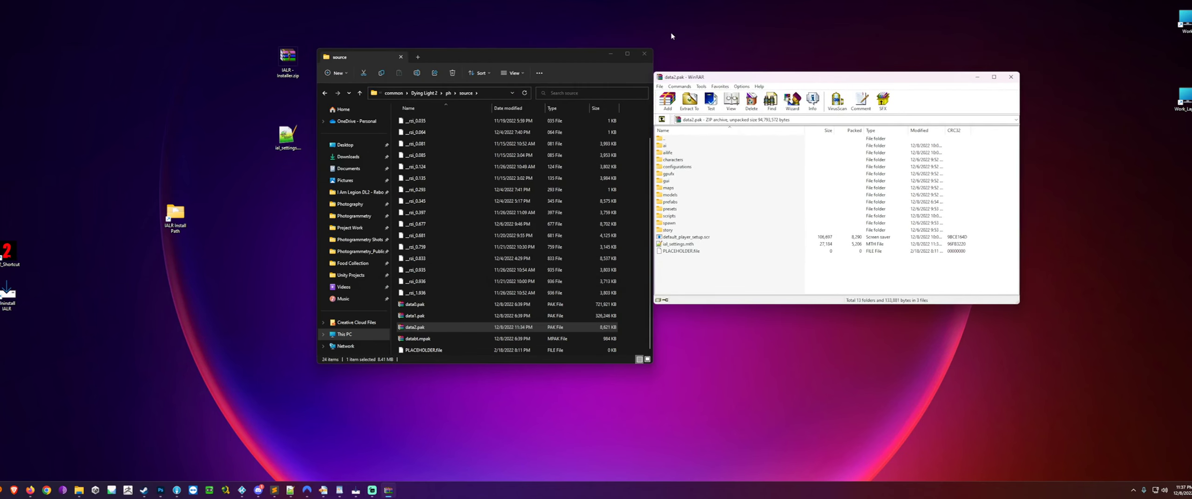